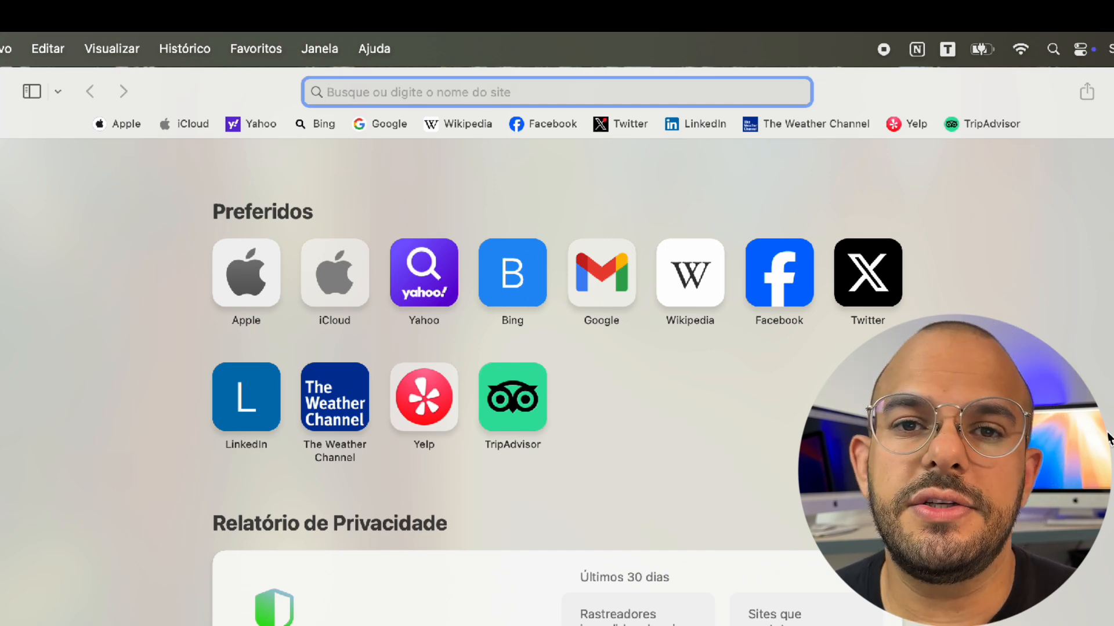
Delete the Facebook and Wikipedia favorites, leaving ten Preferidos from Apple to TripAdvisor
scroll(758, 168, up, 3)
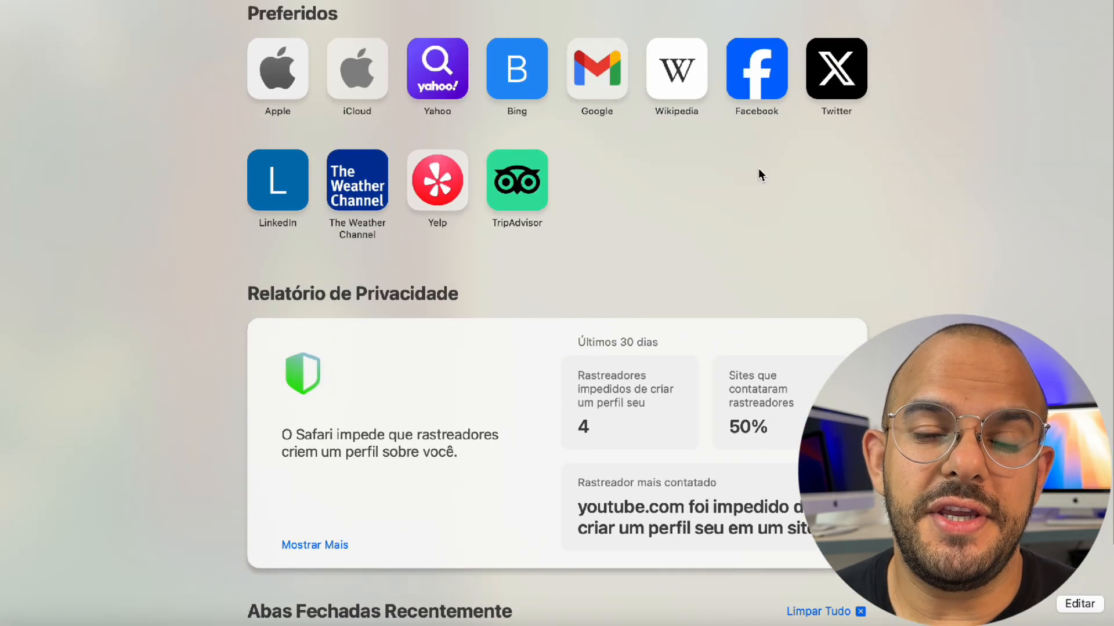
scroll(758, 169, down, 3)
scroll(759, 174, up, 1)
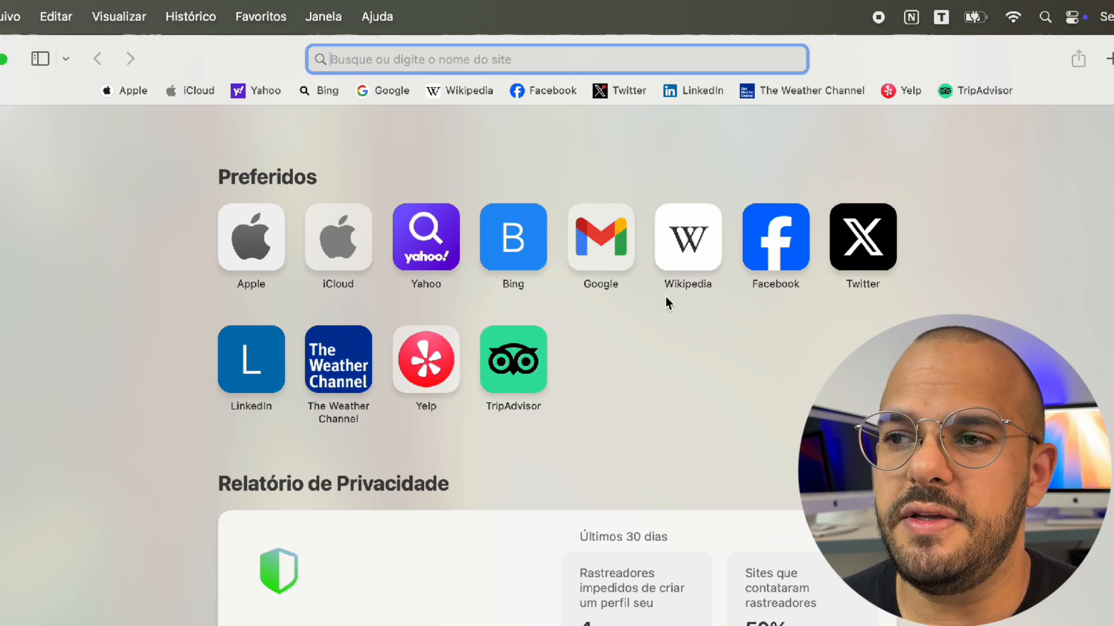
right_click(767, 237)
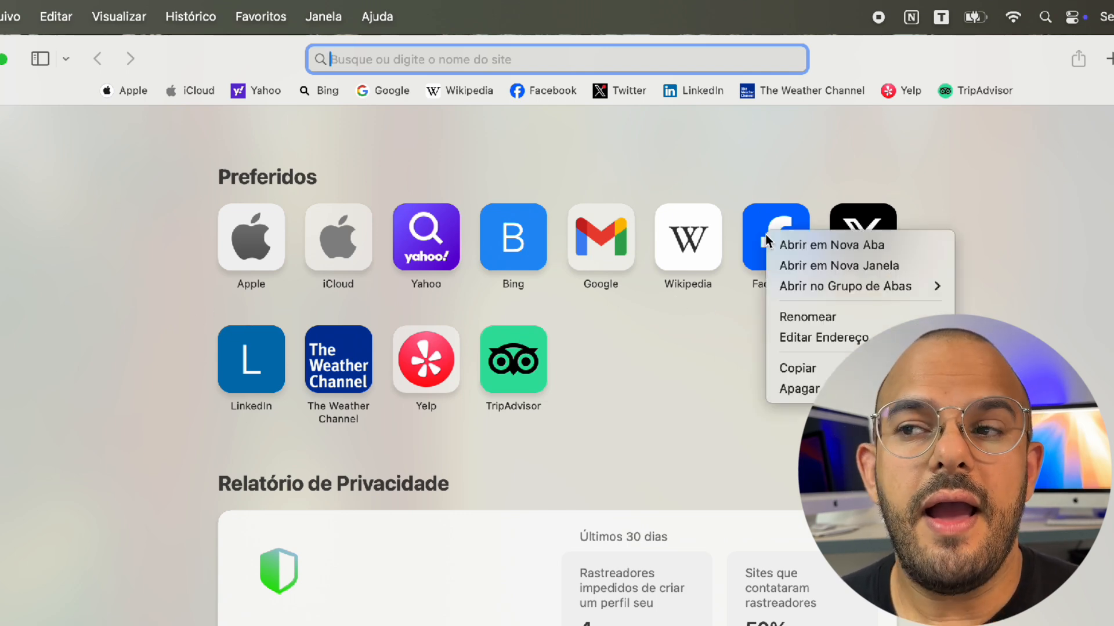
click(793, 397)
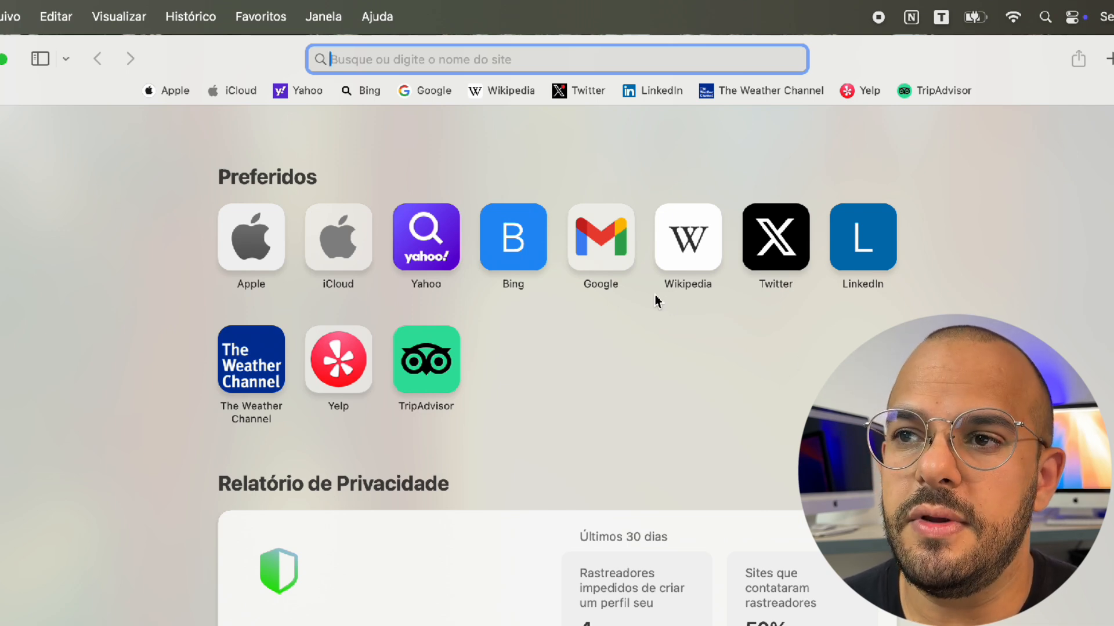
right_click(507, 92)
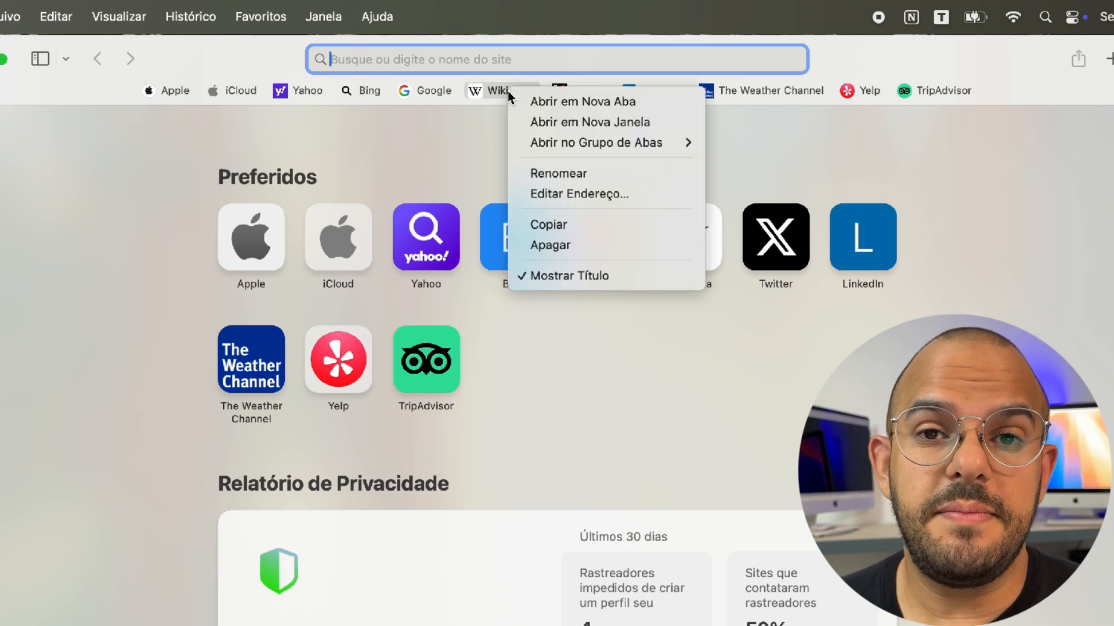
click(551, 245)
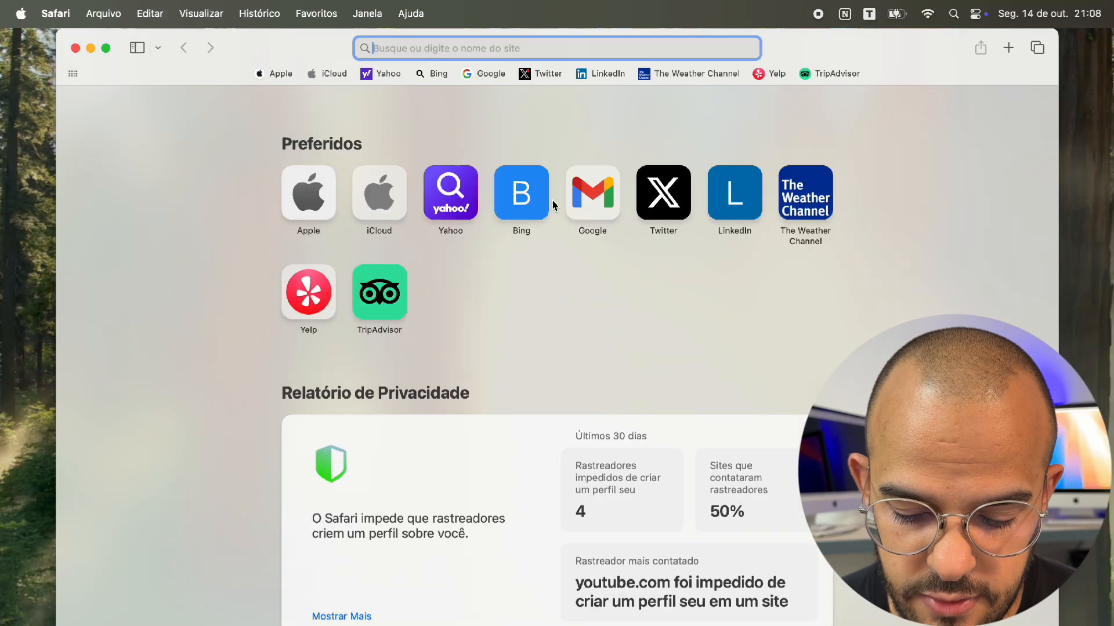
Load apple.com, add it to the favorites bar as 'Apple (Brasil)', then hide the bar
text(apple)
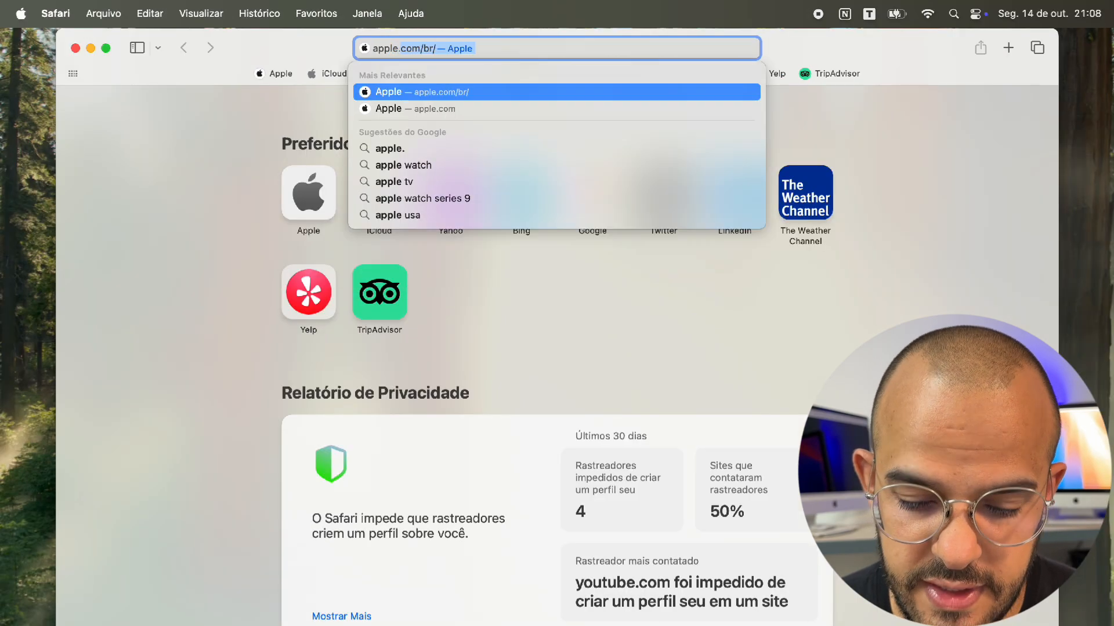
text(.com.)
key(Return)
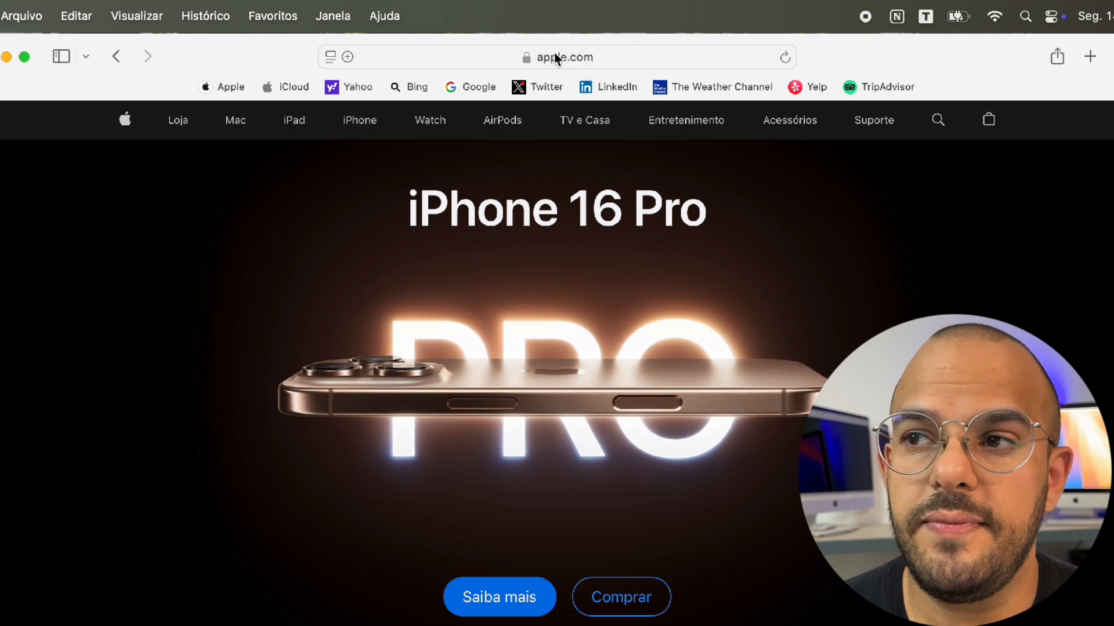
drag(761, 45, 948, 84)
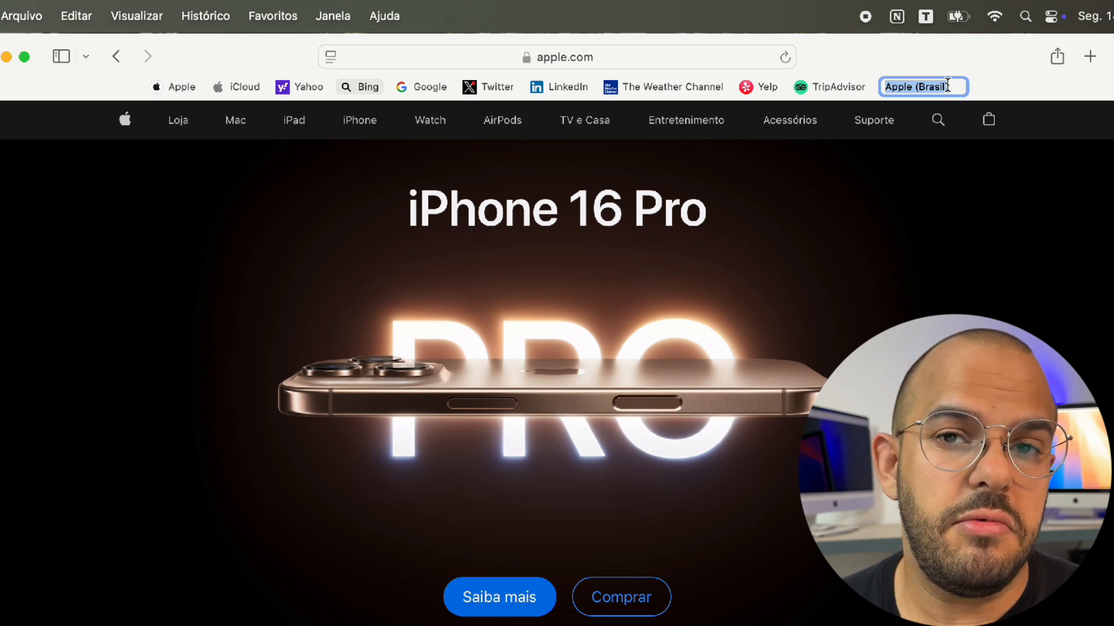
key(Return)
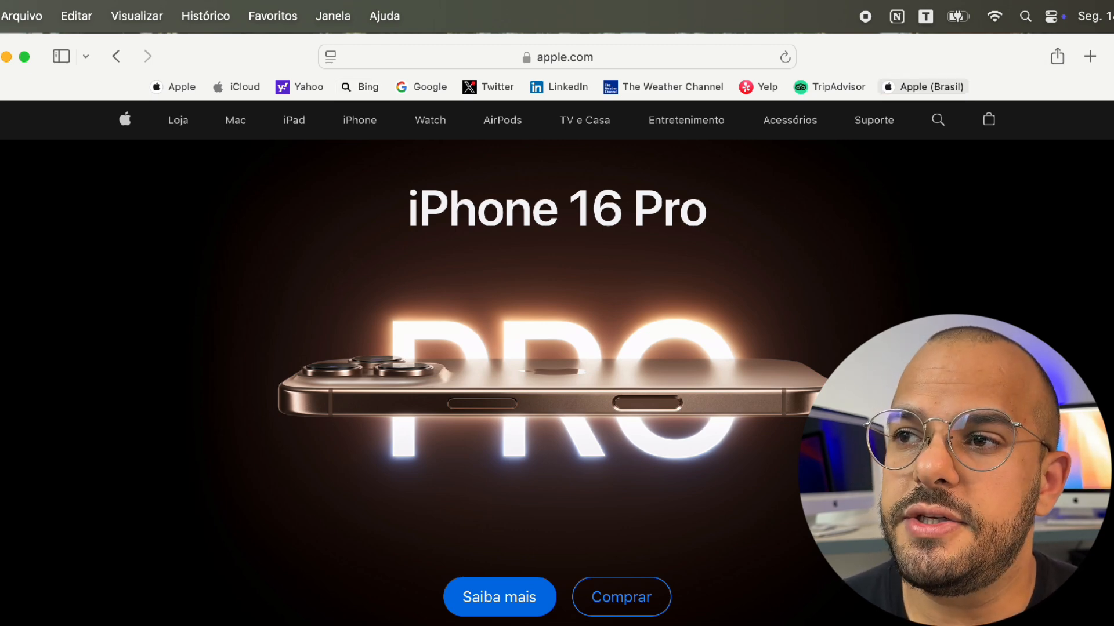
click(952, 92)
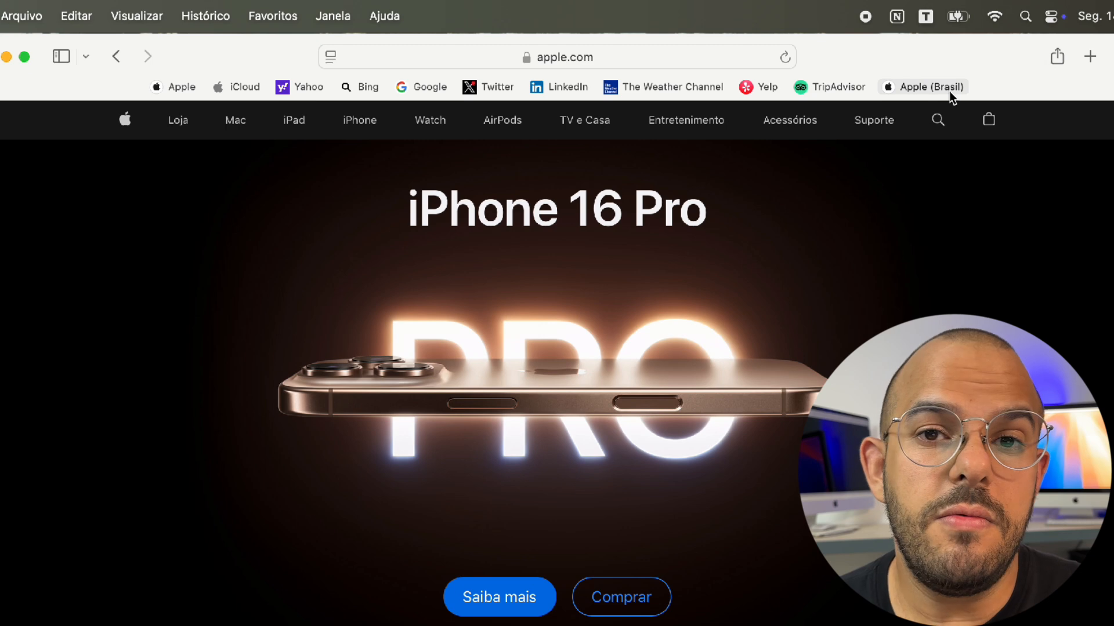
key(super+shift+b)
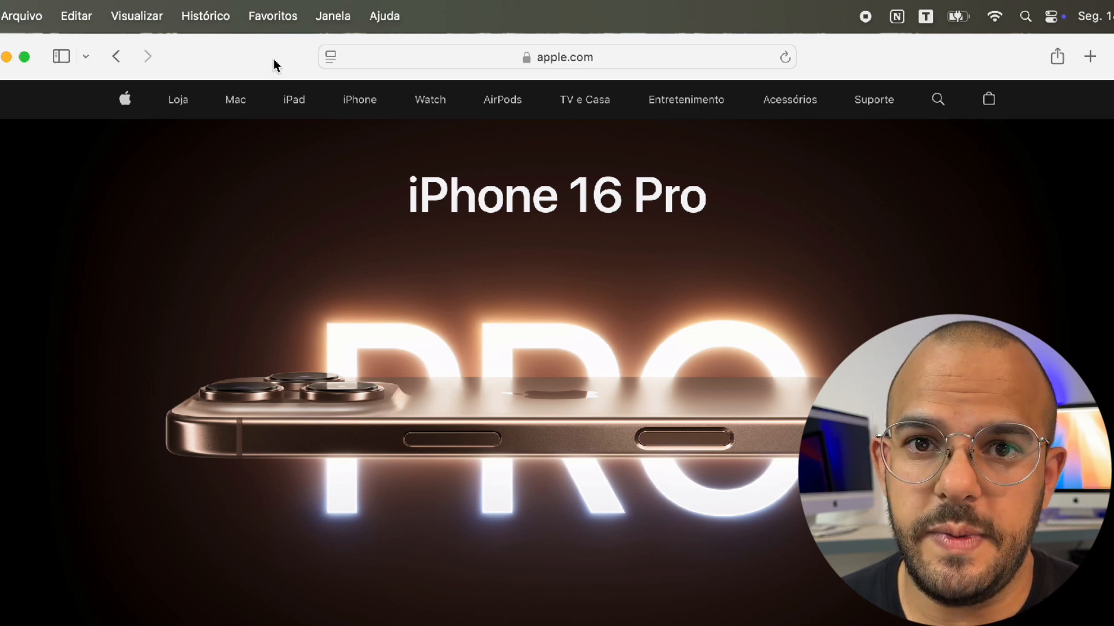
Show the favorites bar again via Visualizar > Mostrar Barra de Preferidos
click(136, 14)
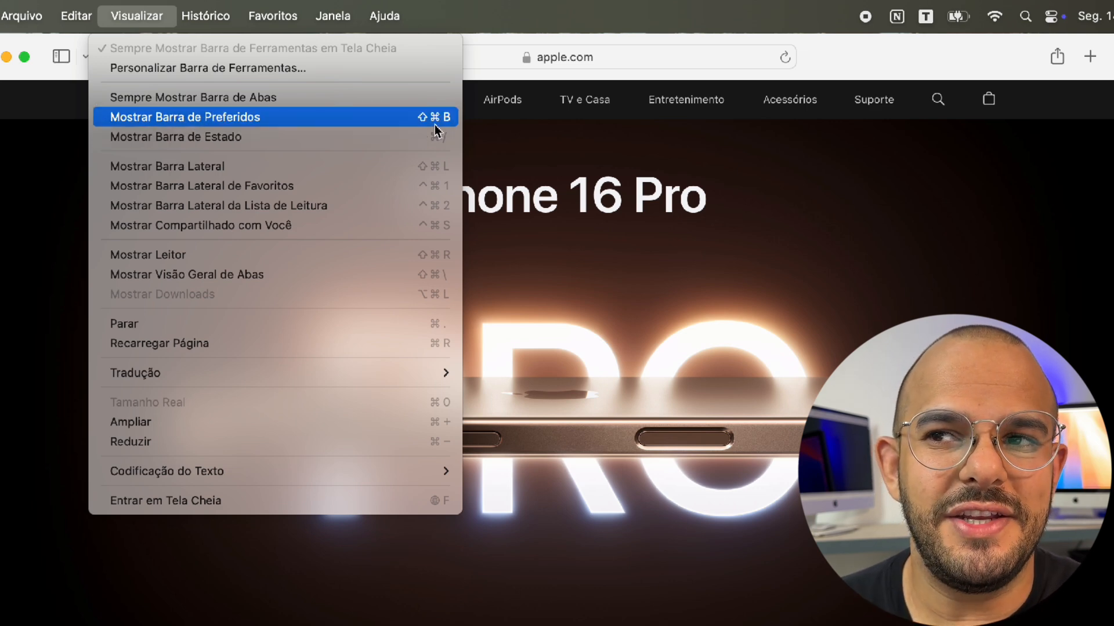
click(378, 119)
mouse_move(379, 122)
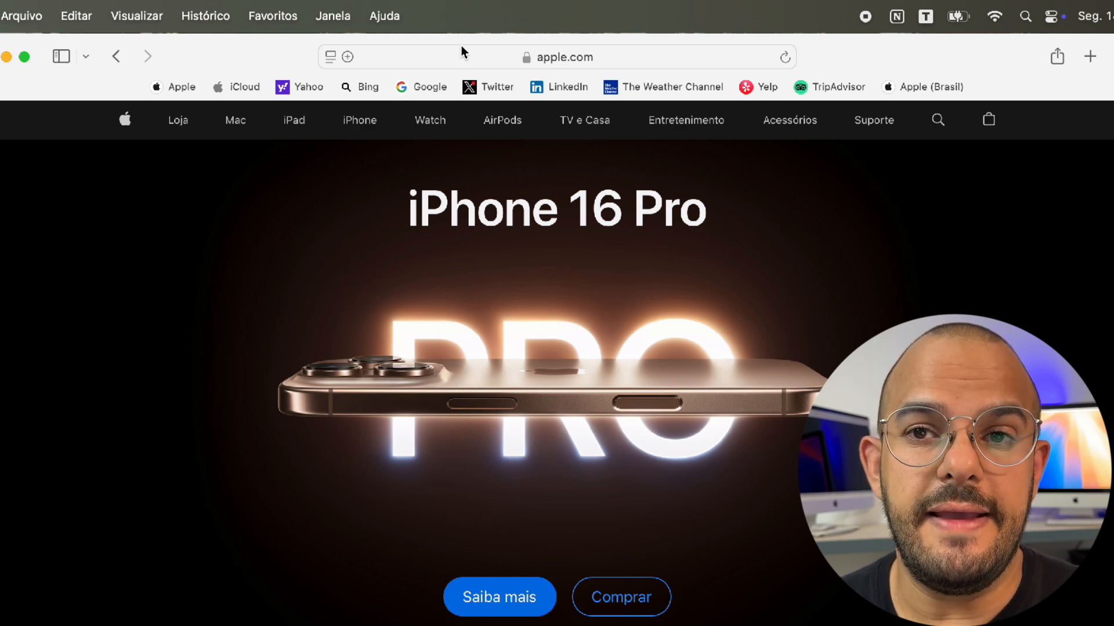
Add apple.com to Preferidos as a favorite named 'Apple (Brasil)'
click(287, 11)
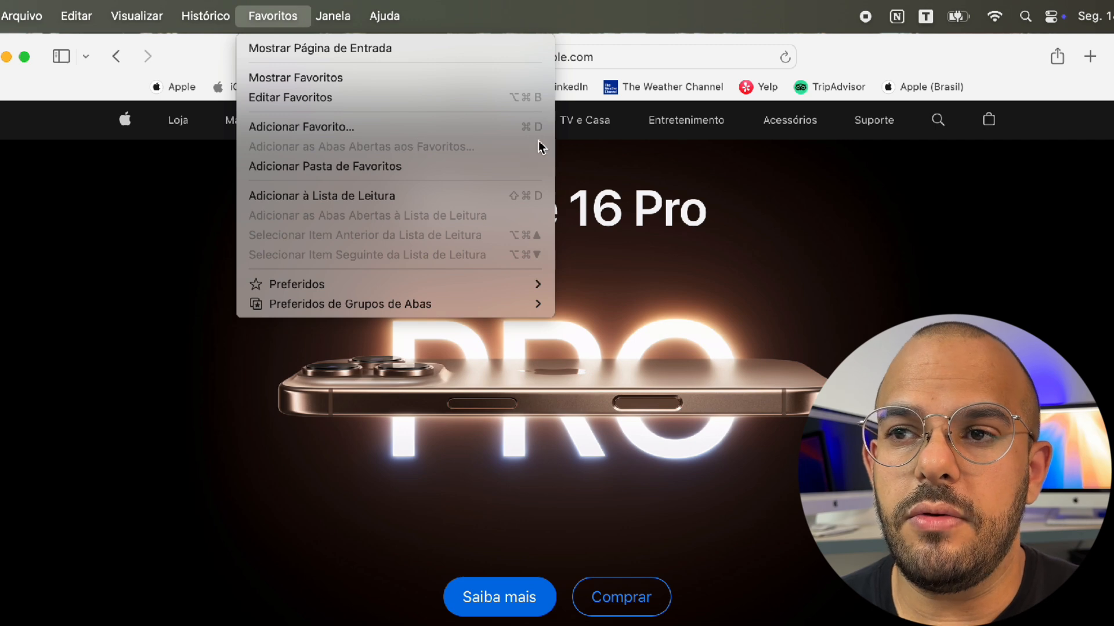
click(510, 127)
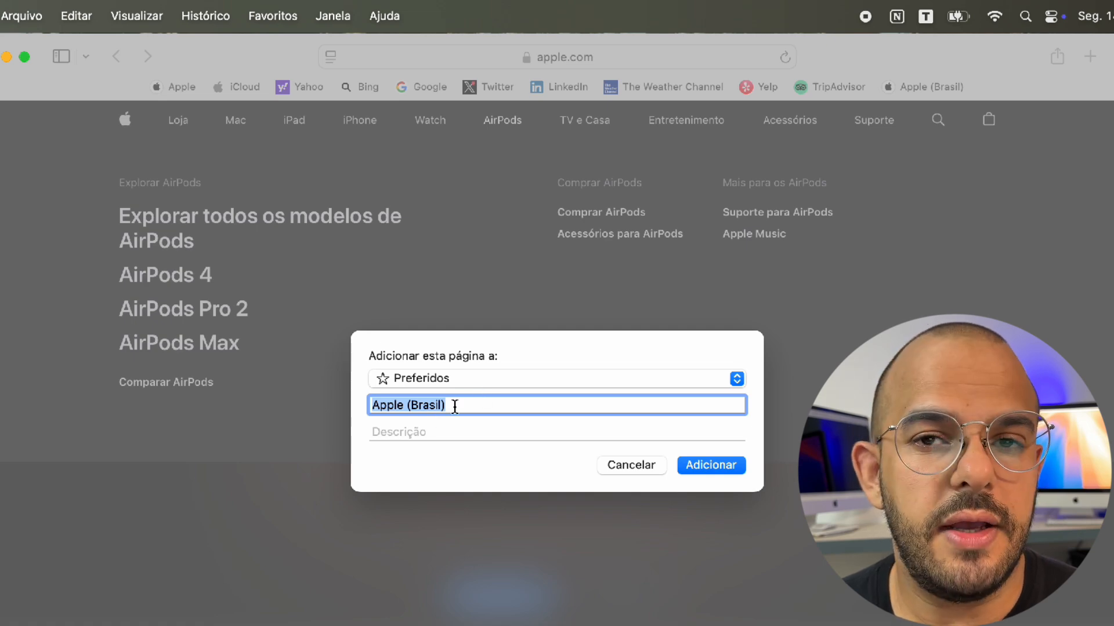
click(713, 465)
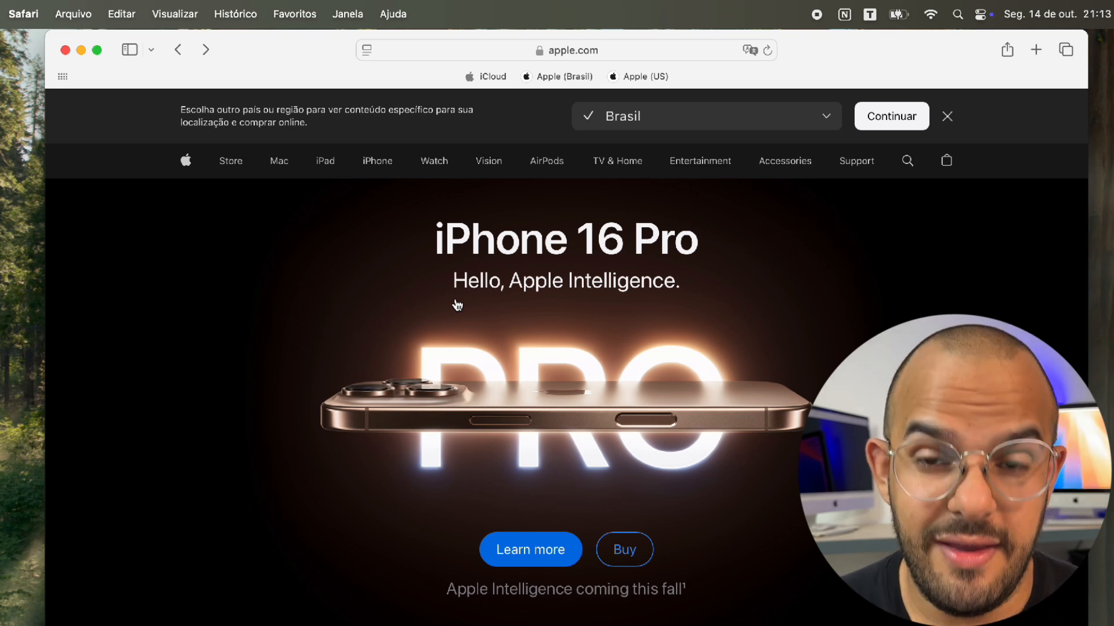
Open a new tab and load the Apple (US) favorite in it
key(super+t)
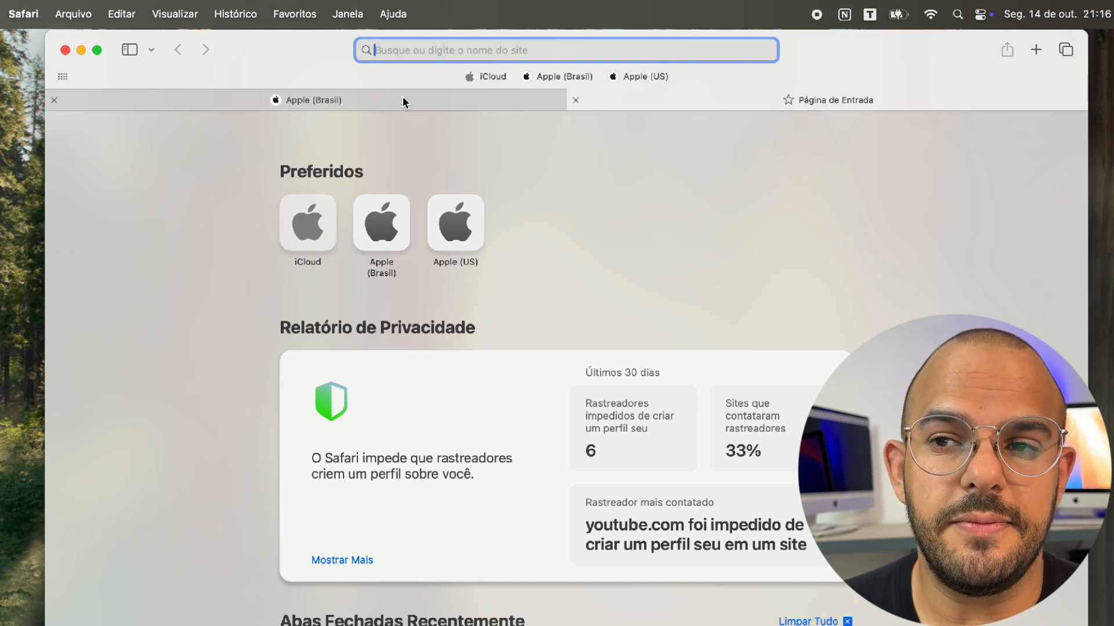
click(402, 98)
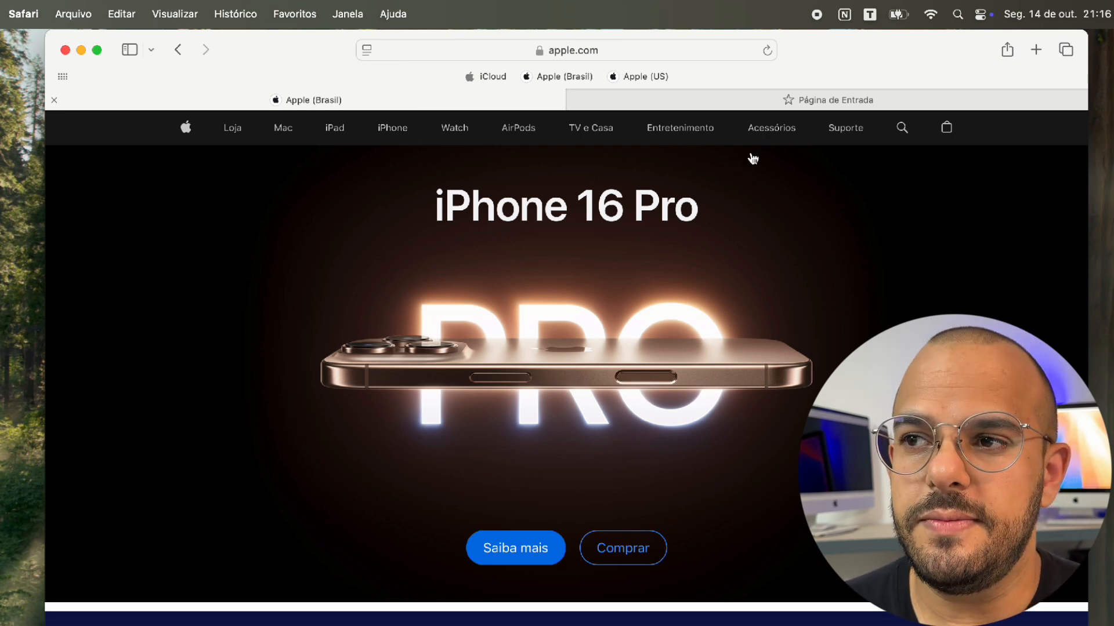
click(753, 101)
click(471, 240)
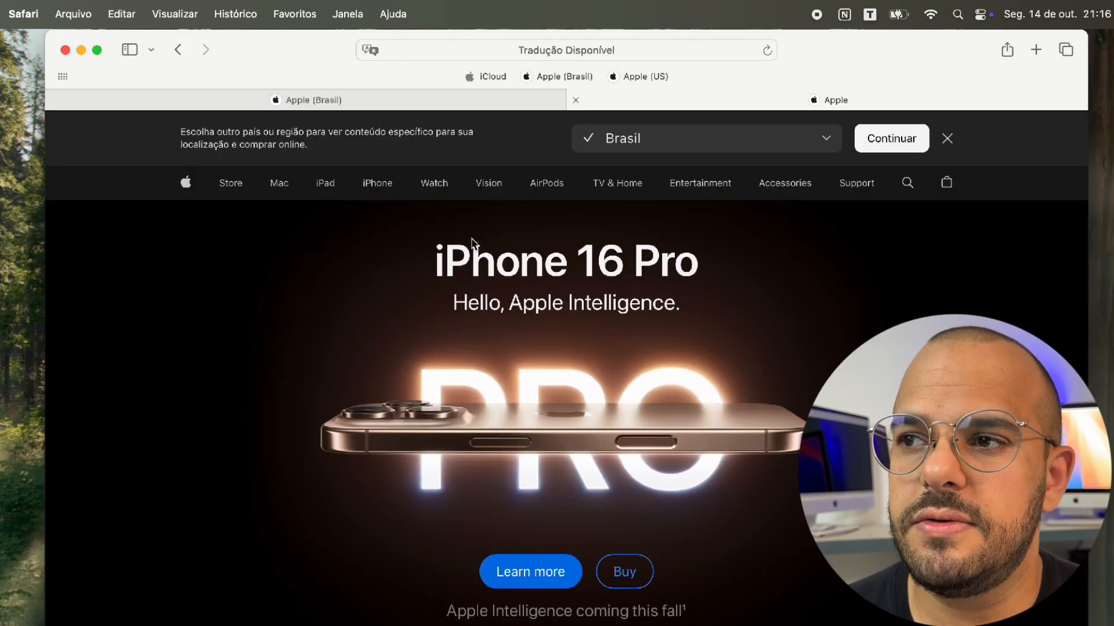
Open a third tab, entering then clearing an 'imac m3' query in its address field
click(1037, 52)
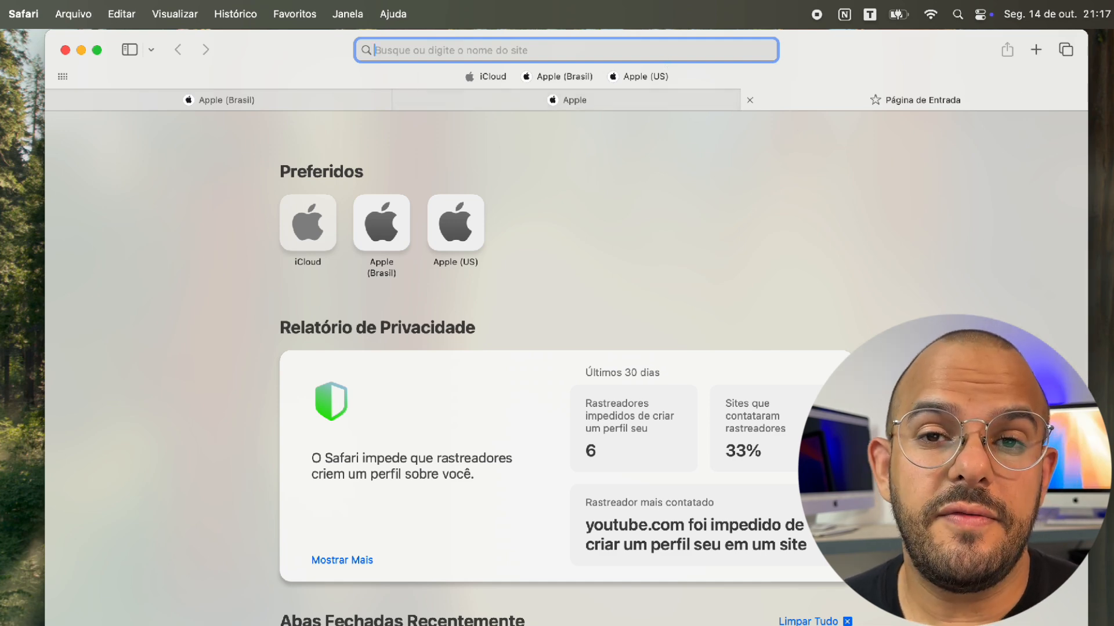
text(imac m3)
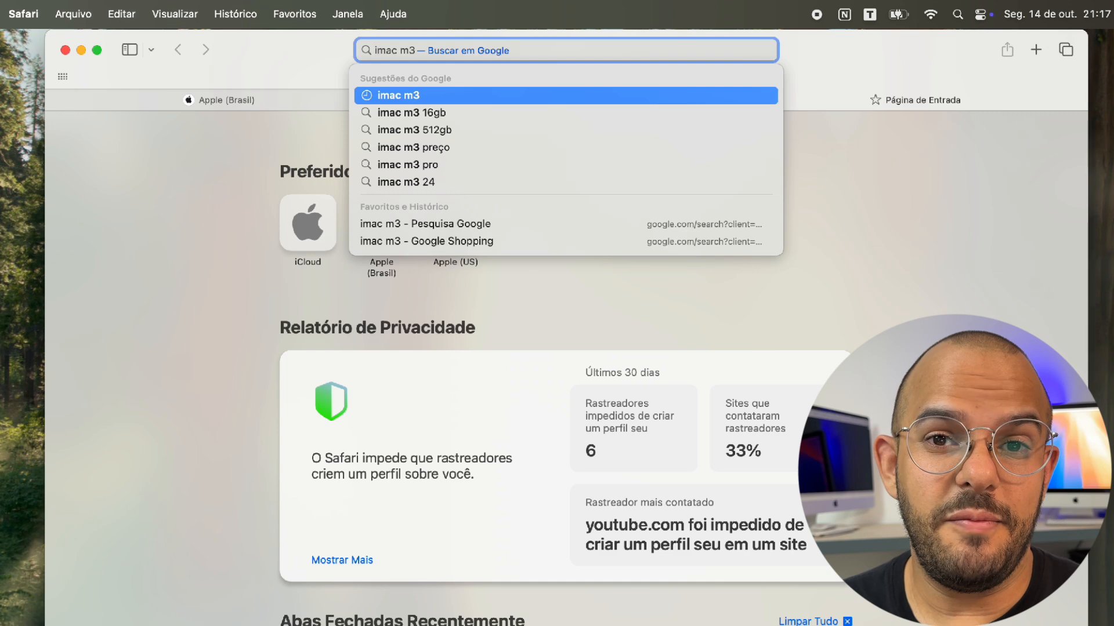
triple_click(420, 51)
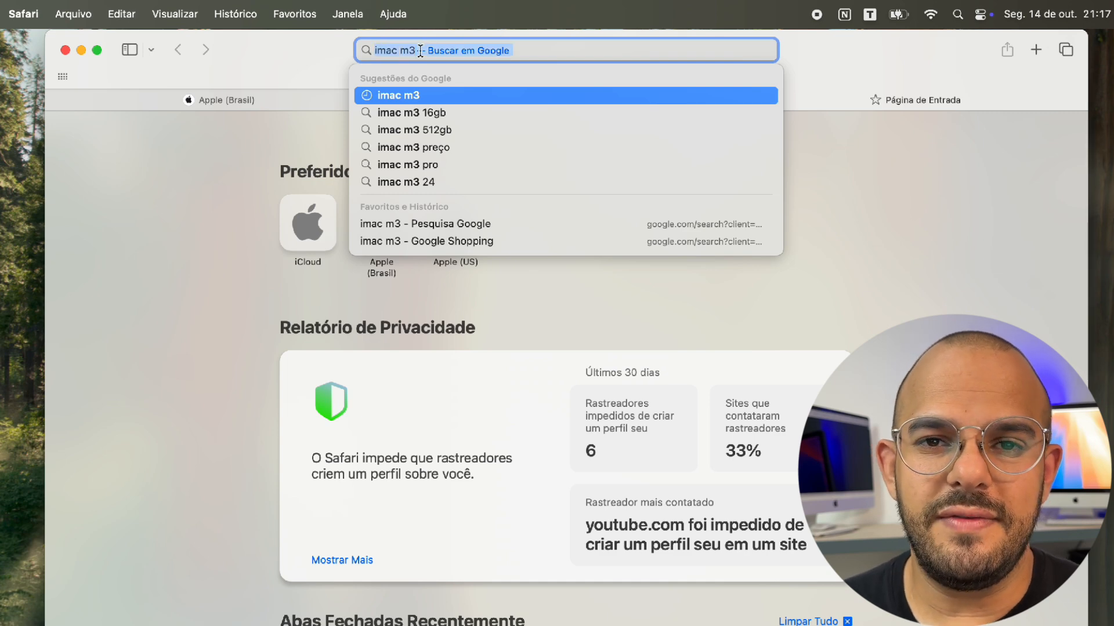
key(BackSpace)
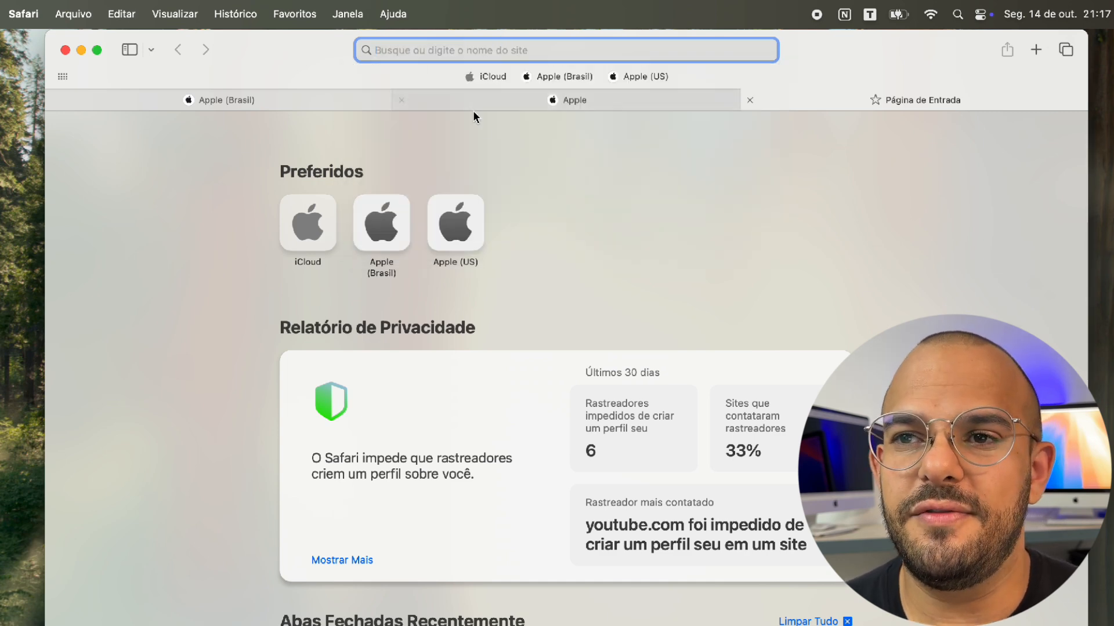
In the Apple (Brasil) tab, go to Mac > iMac > Comprar and view the M3 models
click(288, 100)
click(284, 135)
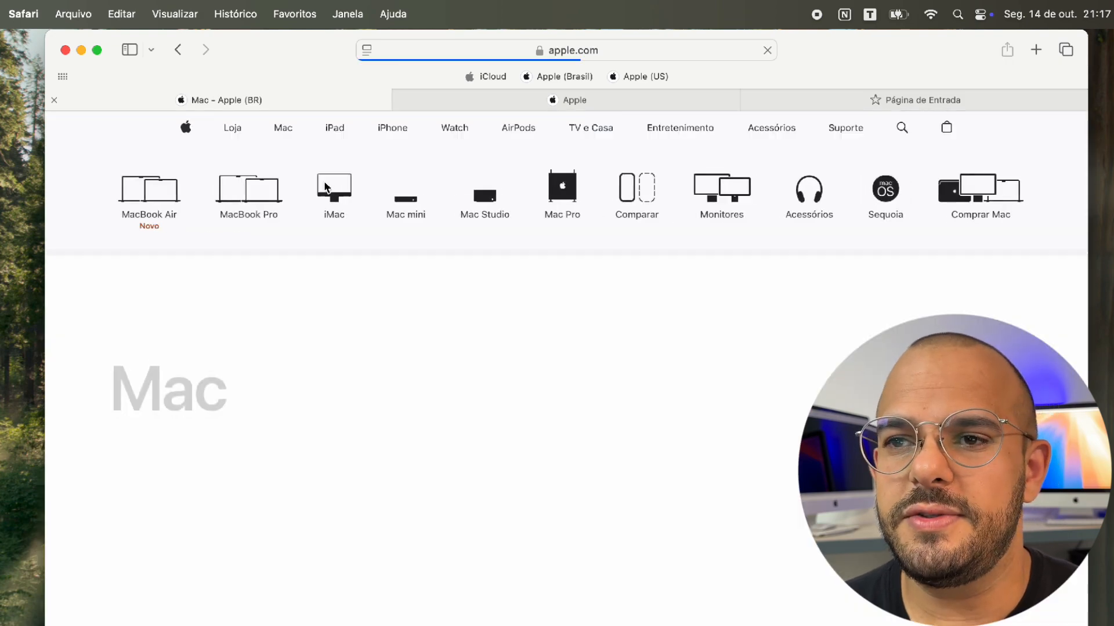
click(326, 187)
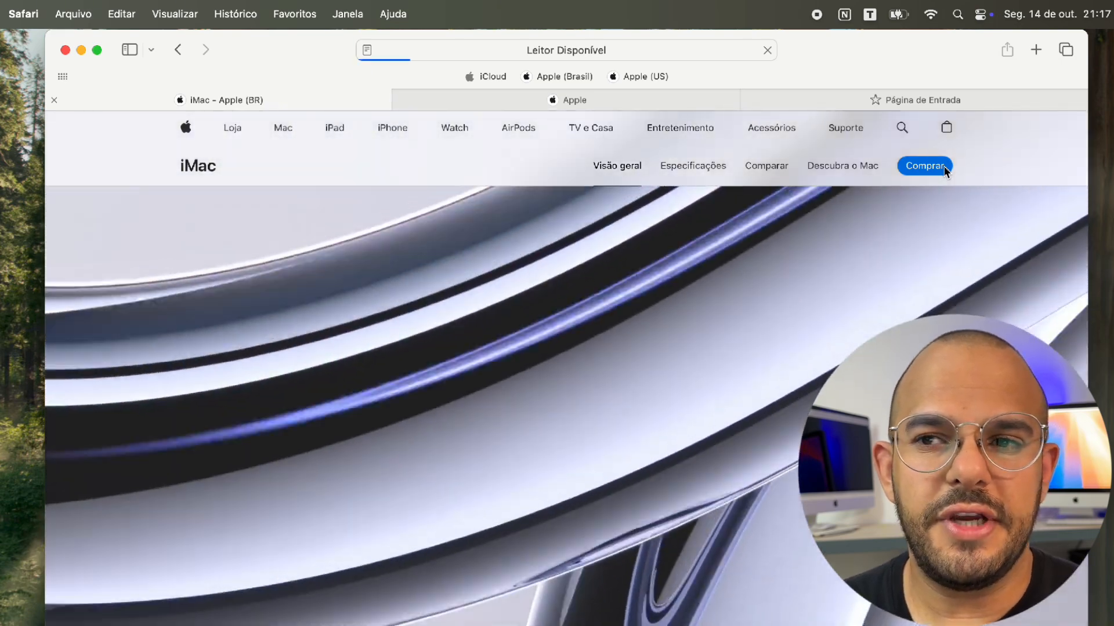
click(944, 167)
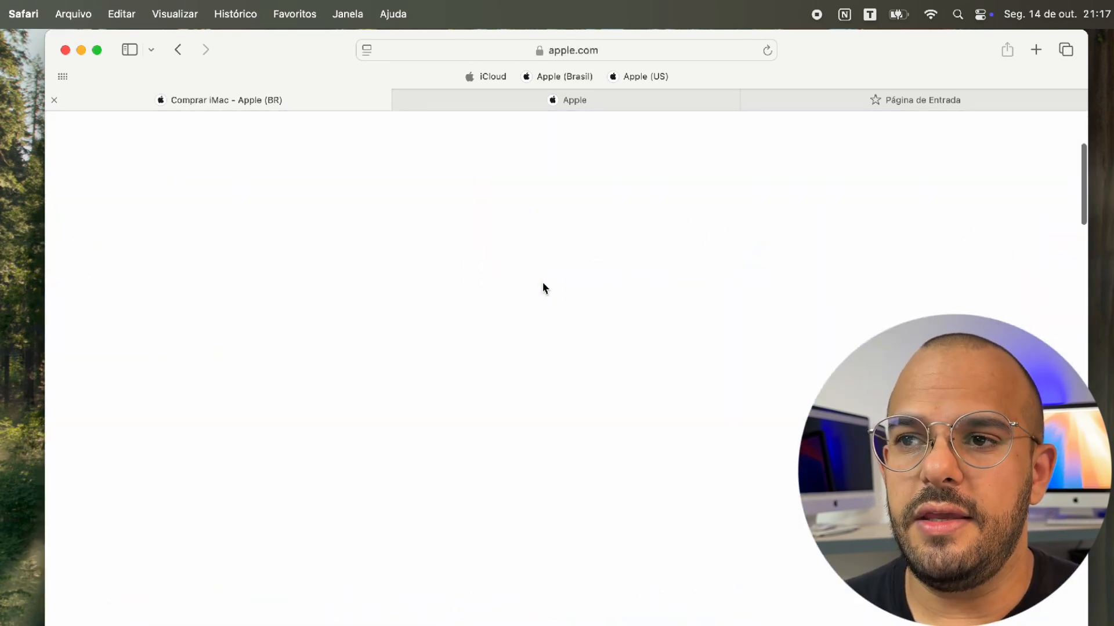
scroll(542, 281, down, 5)
scroll(543, 285, up, 5)
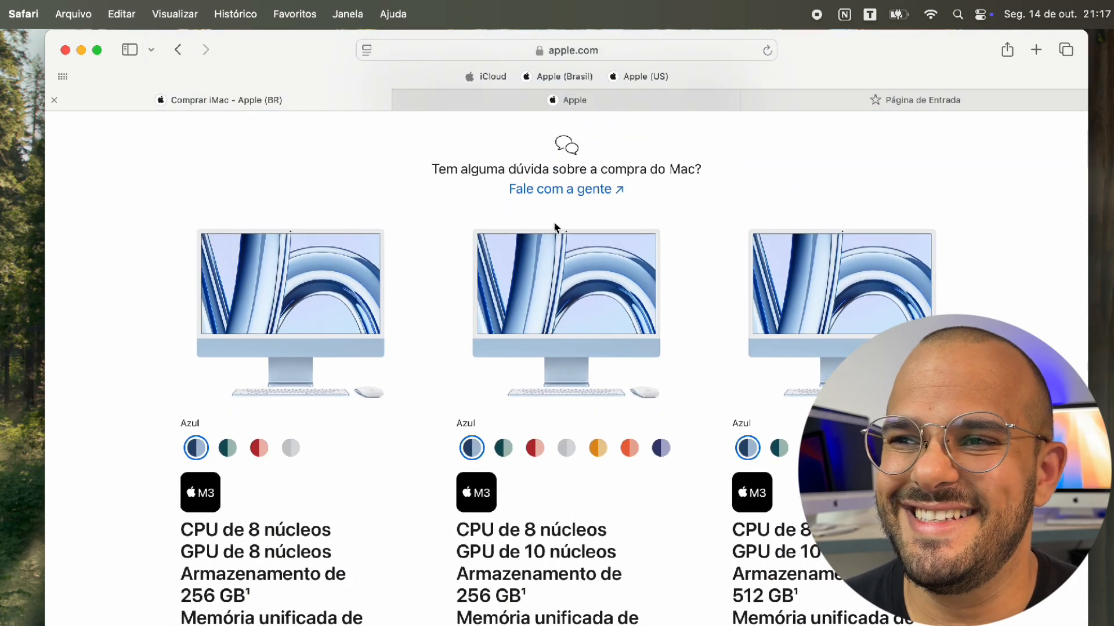
click(583, 102)
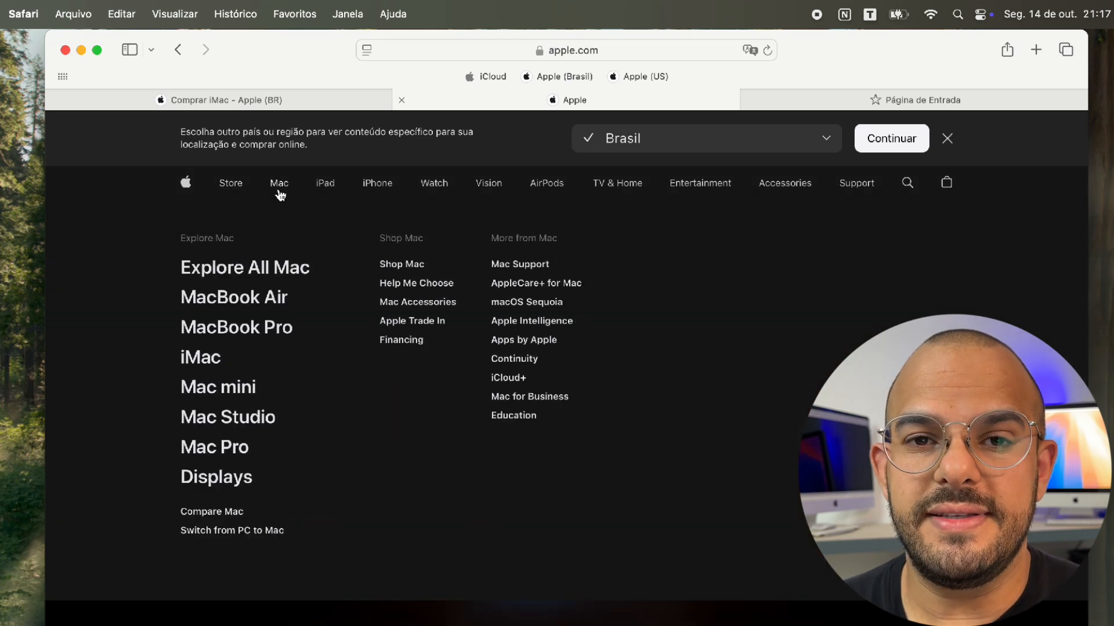
Load the US Apple iMac page through Mac > iMac, then switch to the start-page tab
click(279, 192)
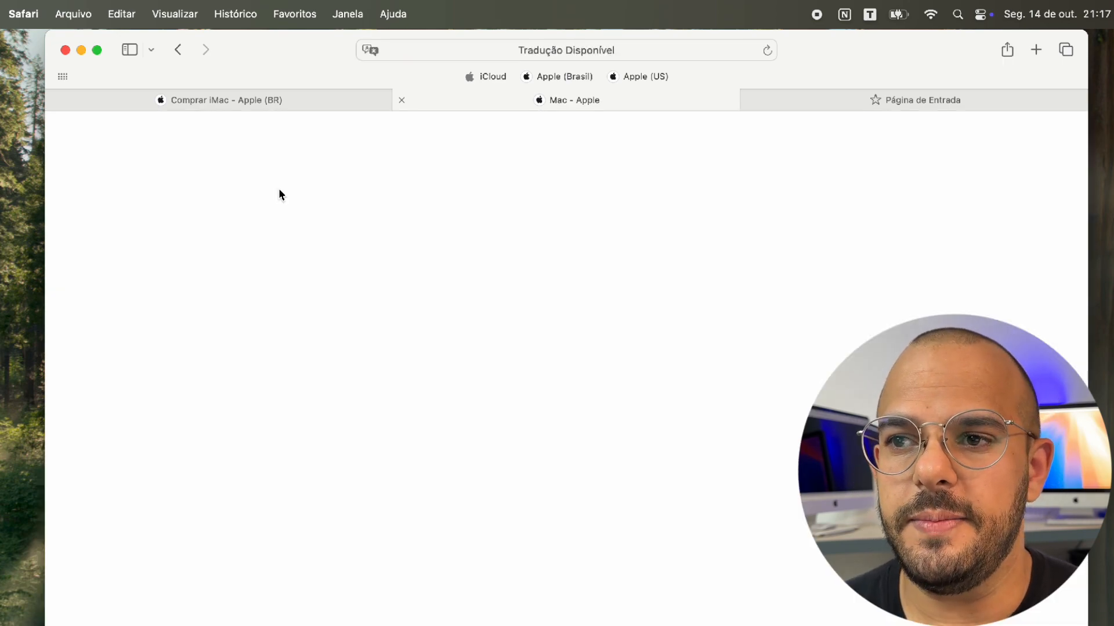
click(335, 252)
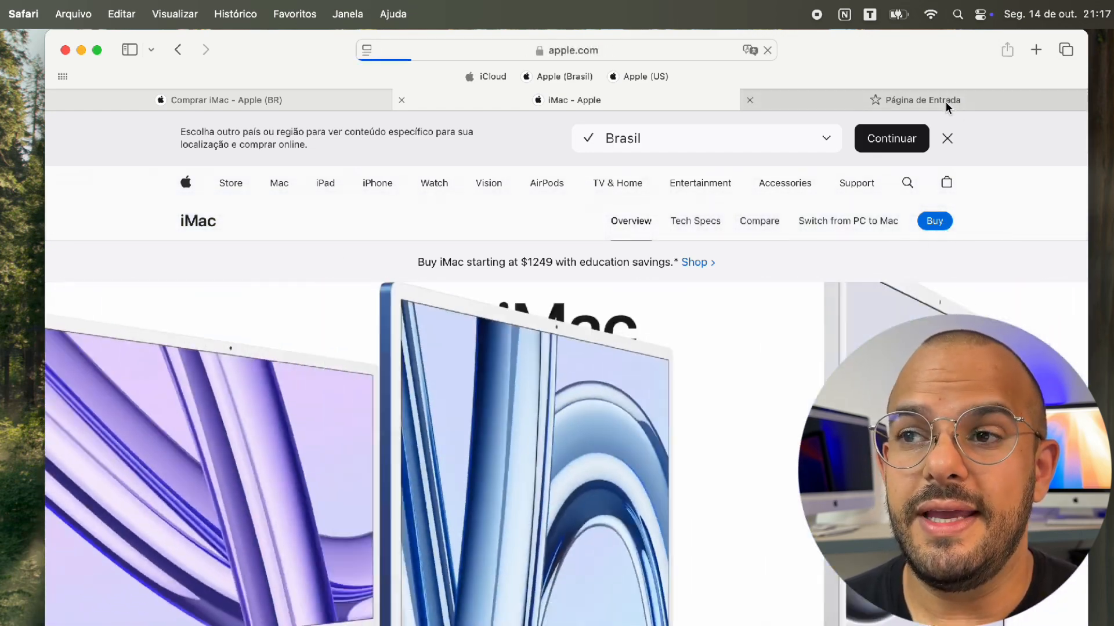
click(945, 102)
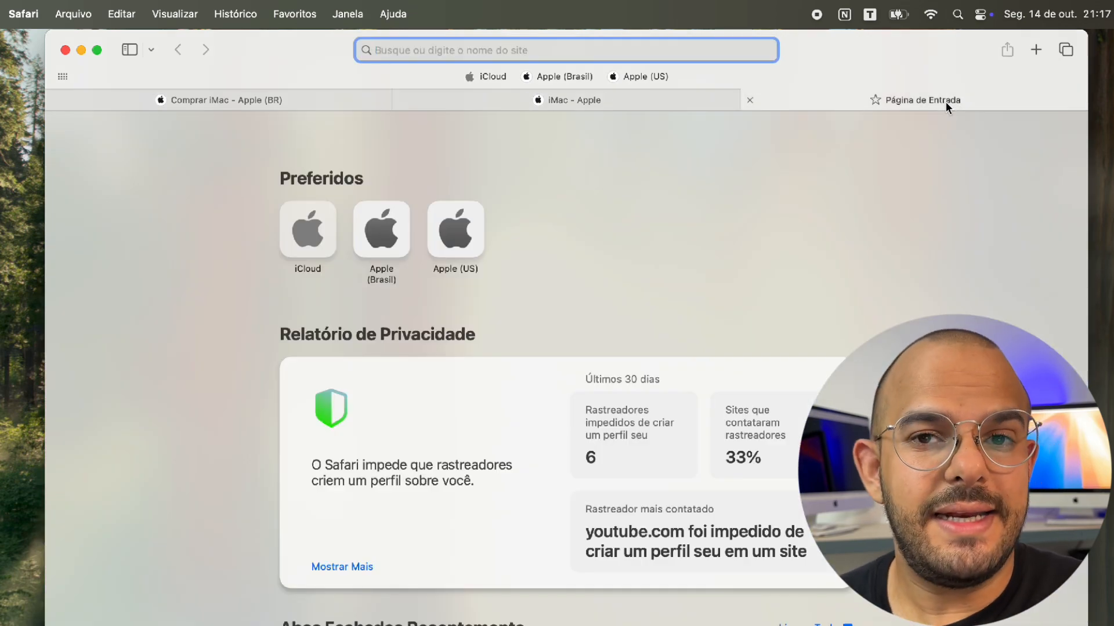
Search Google for 'imac m3' in the third tab and filter to Shopping results
text(imac)
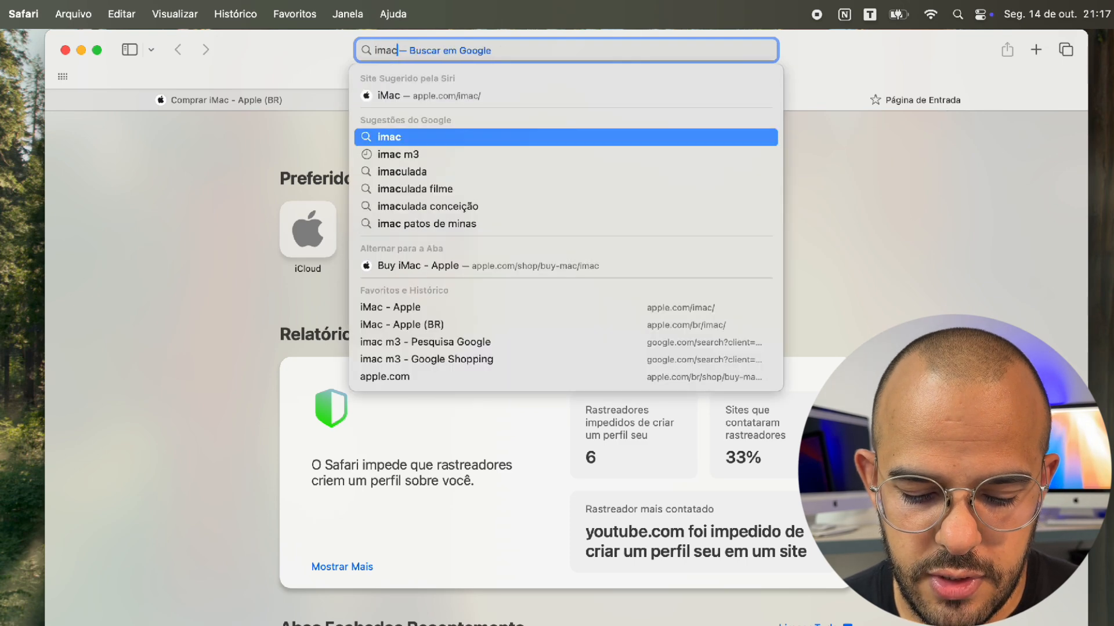
text( m3)
key(Return)
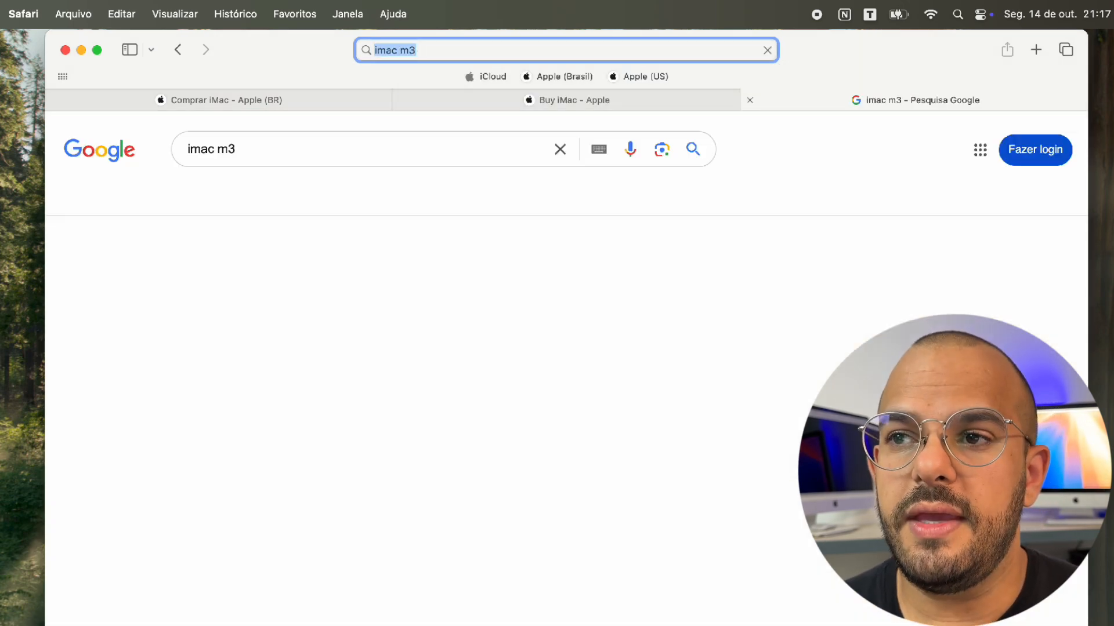
click(254, 203)
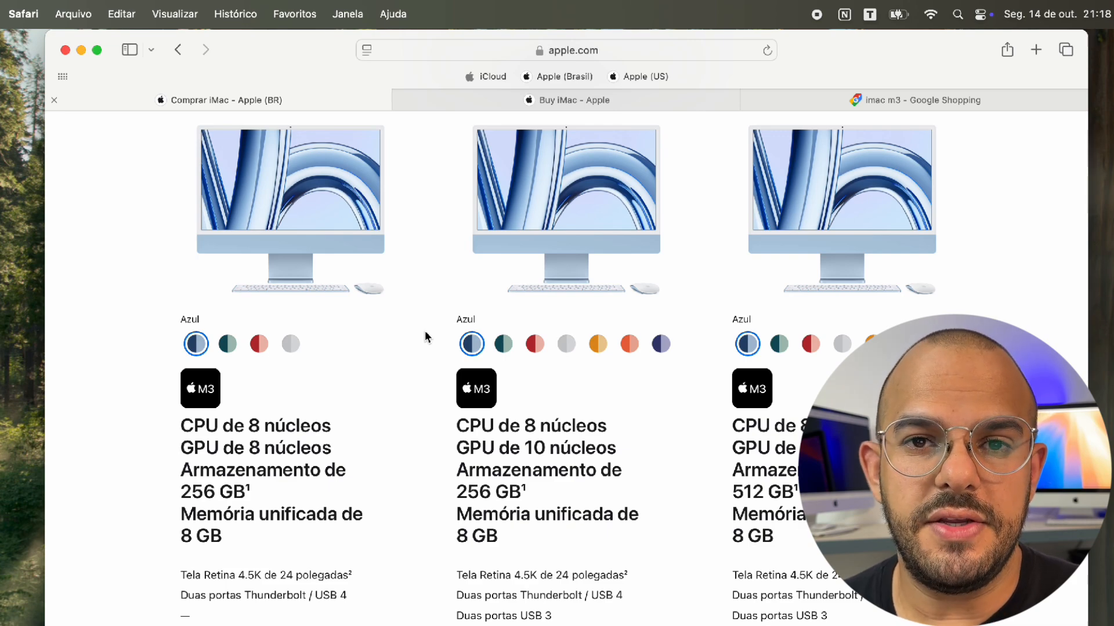
Scroll through iMac M3 prices in the Brazilian Apple, US Apple and Google Shopping tabs
scroll(425, 334, down, 5)
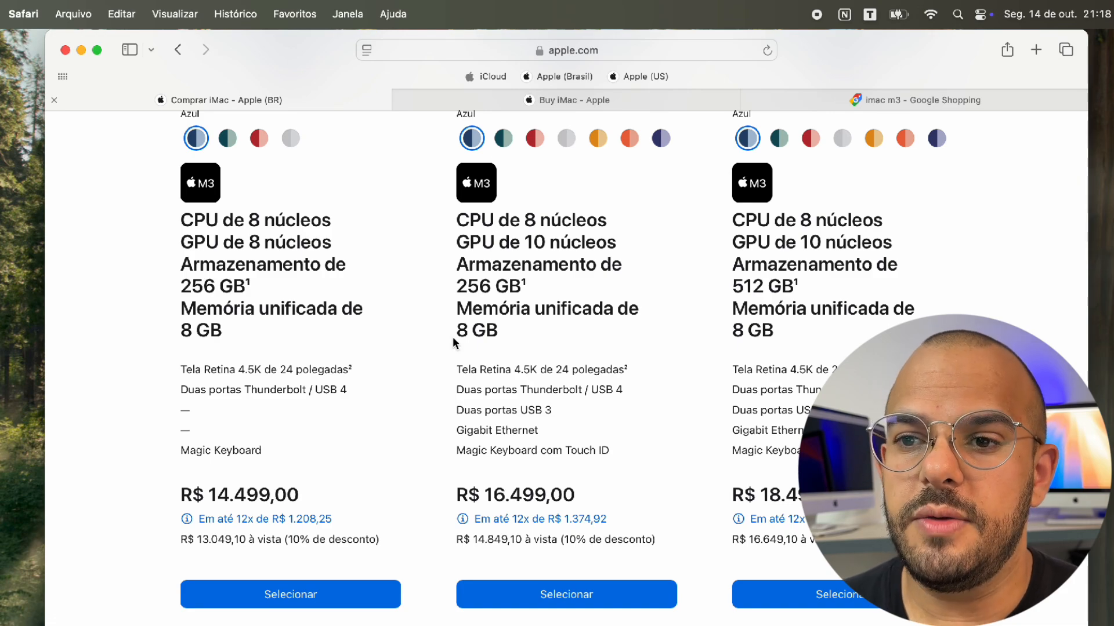
click(518, 100)
scroll(412, 394, down, 10)
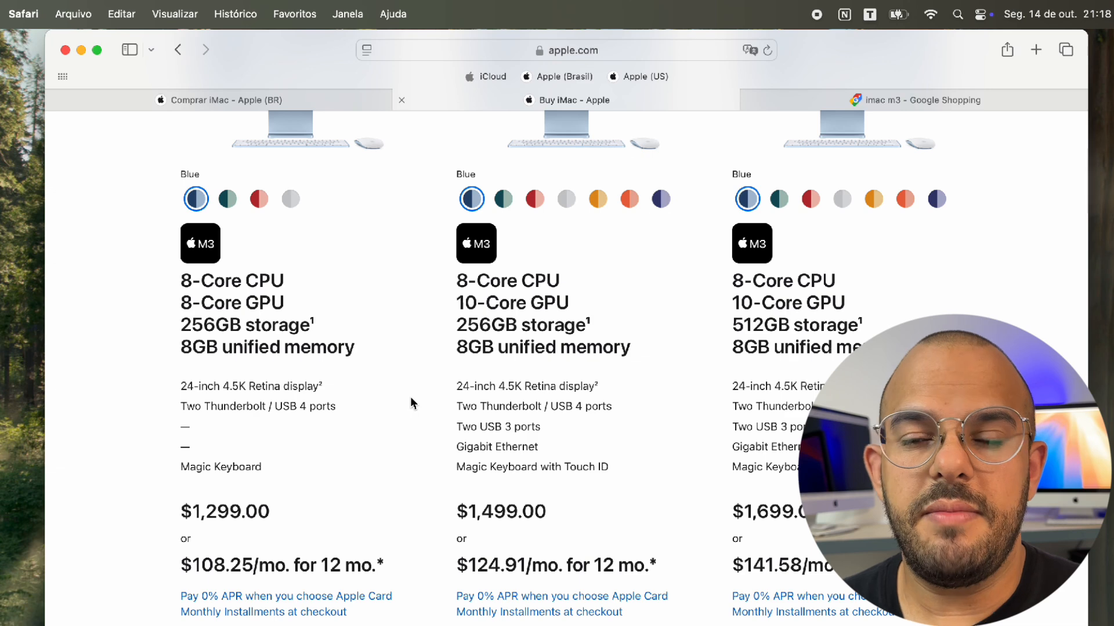
click(862, 101)
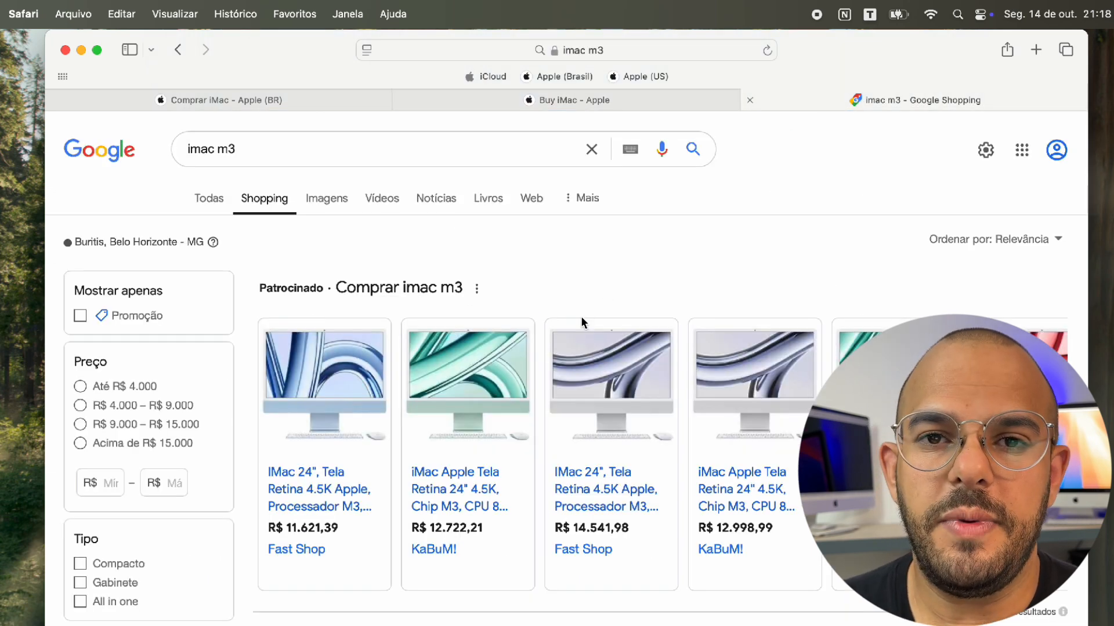
scroll(582, 278, down, 2)
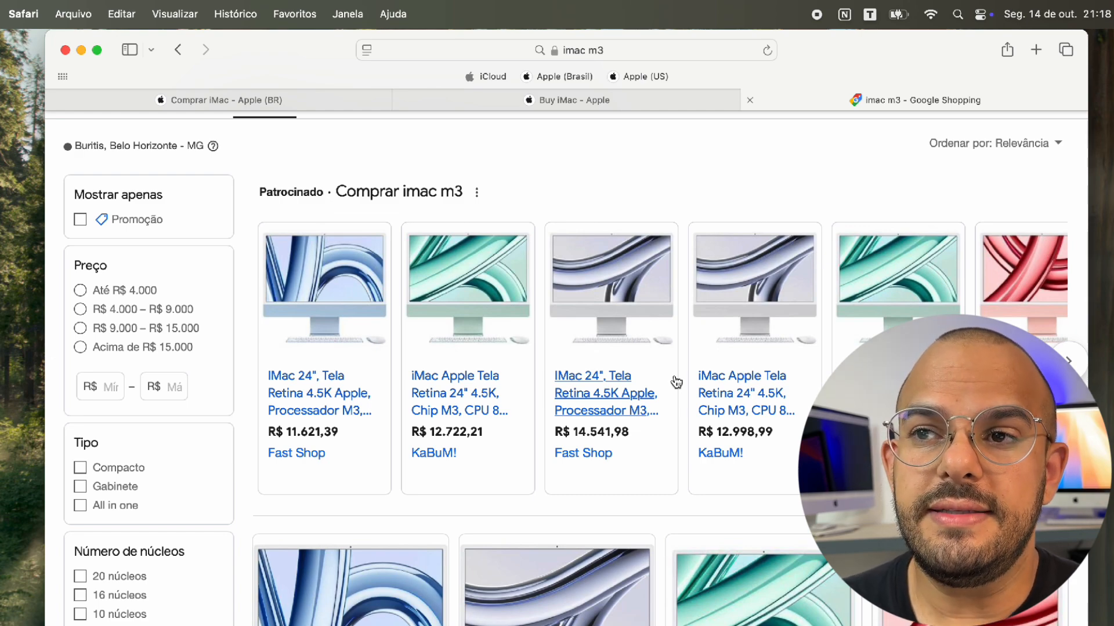
scroll(601, 395, down, 4)
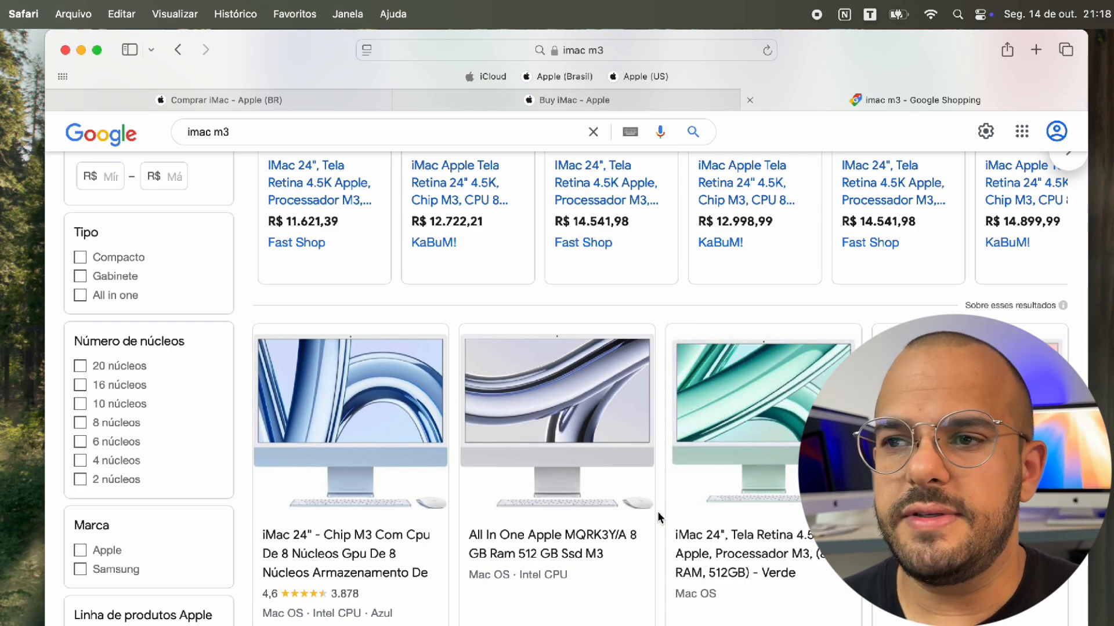
scroll(659, 516, down, 5)
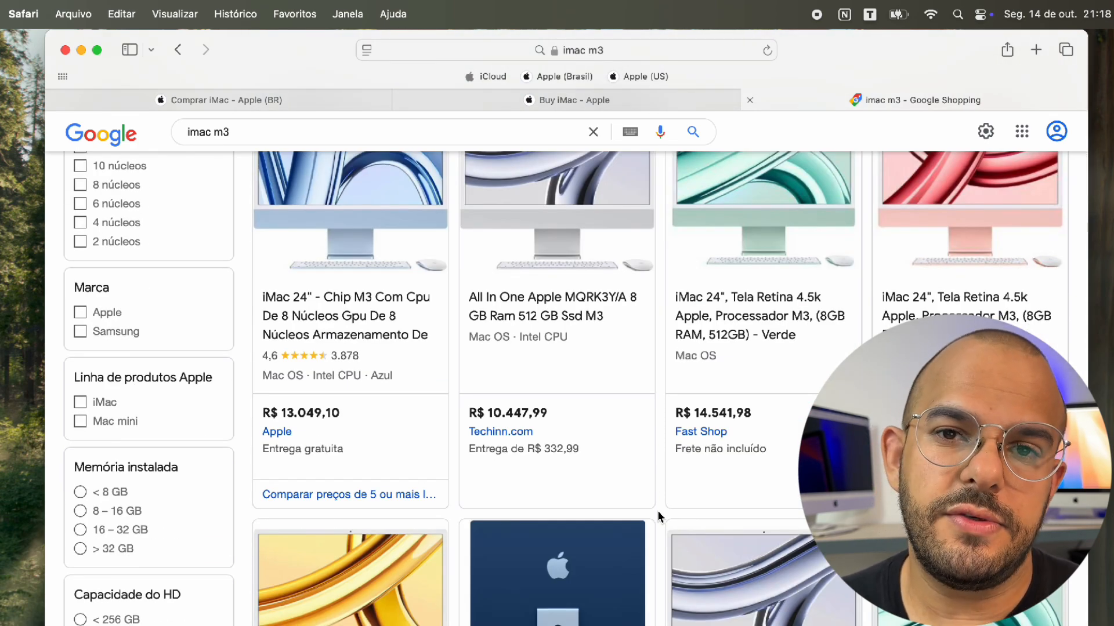
scroll(659, 516, up, 10)
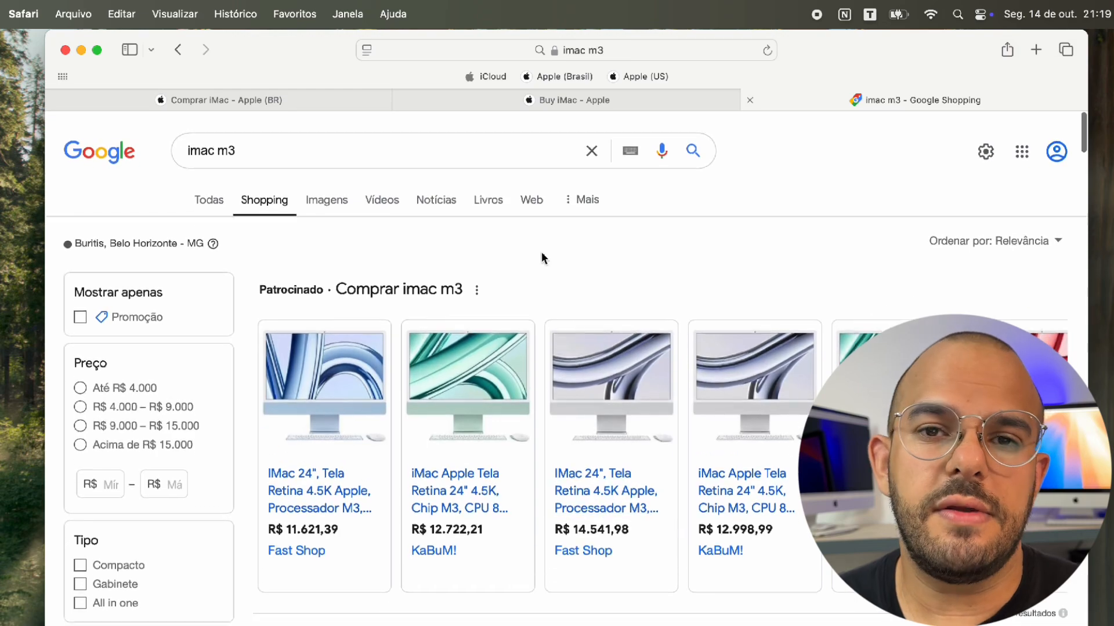
Drag the US 'Buy iMac - Apple' tab to the far left, ahead of 'Comprar iMac'
click(408, 99)
click(365, 99)
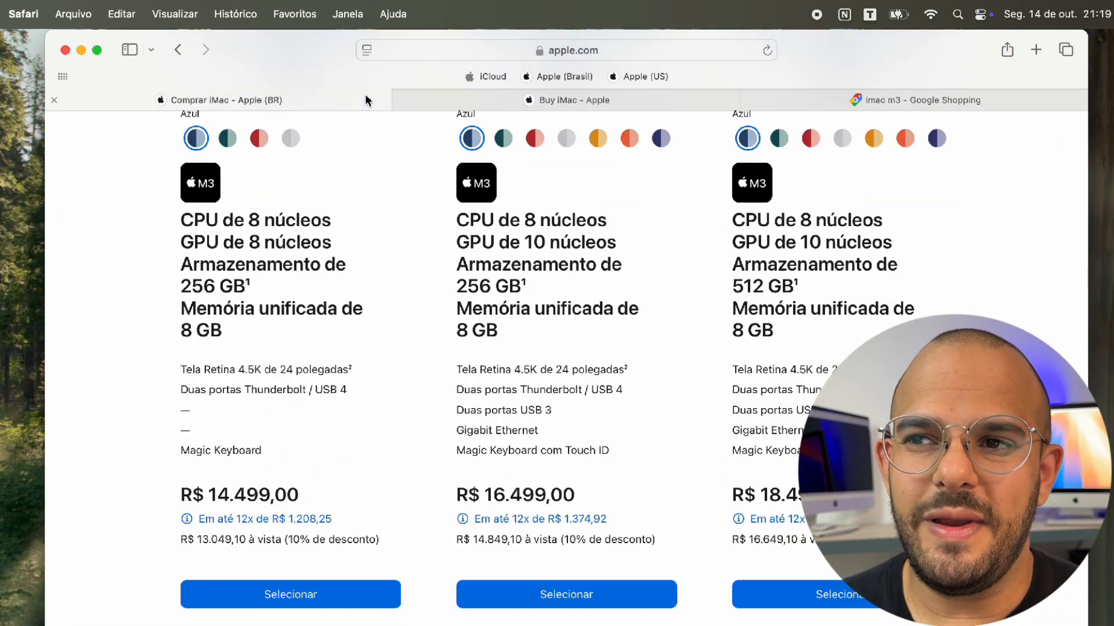
scroll(364, 163, up, 8)
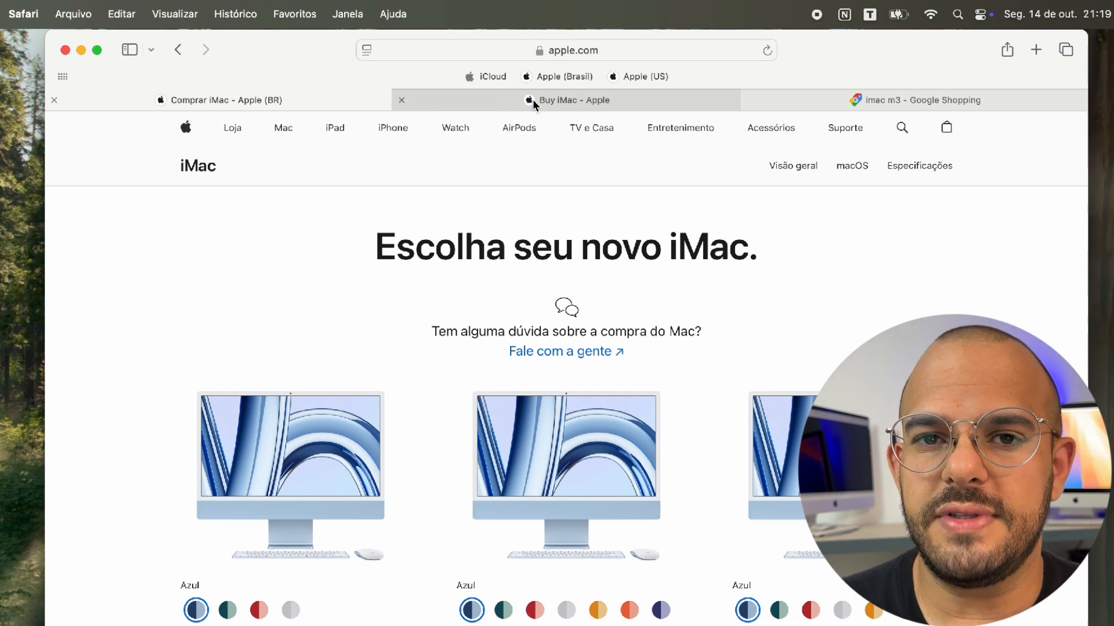
mouse_move(533, 102)
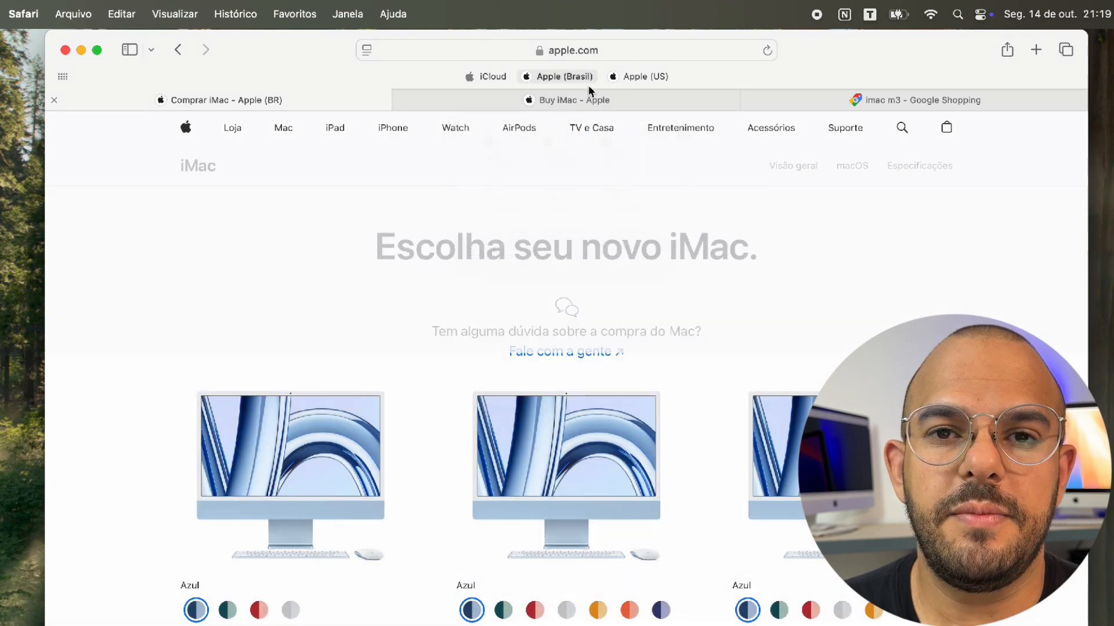
drag(584, 99, 228, 89)
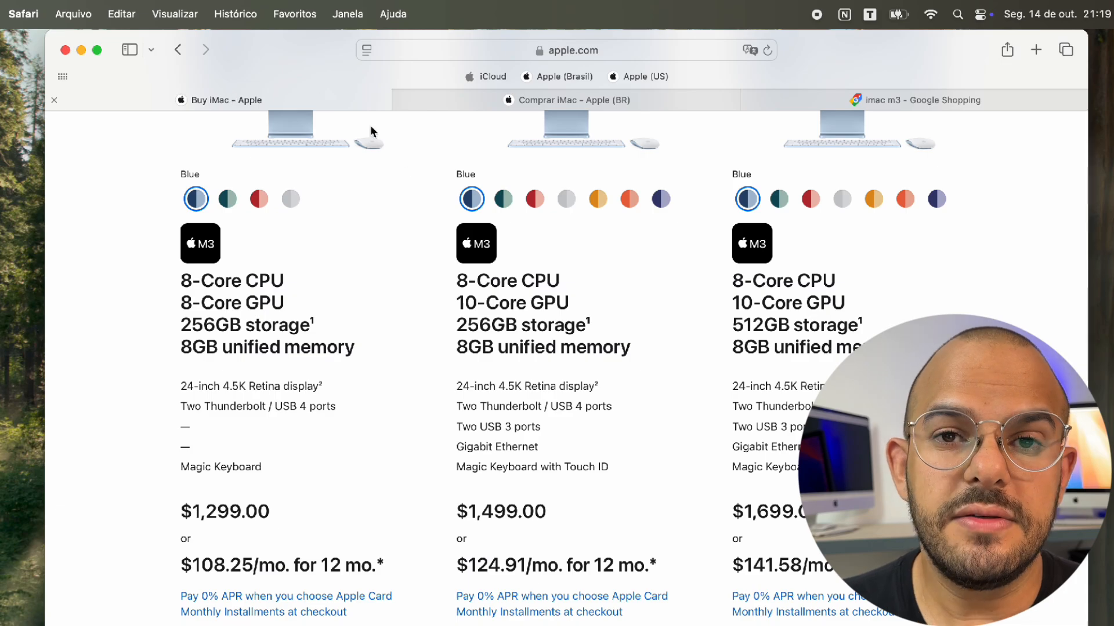
scroll(428, 179, up, 10)
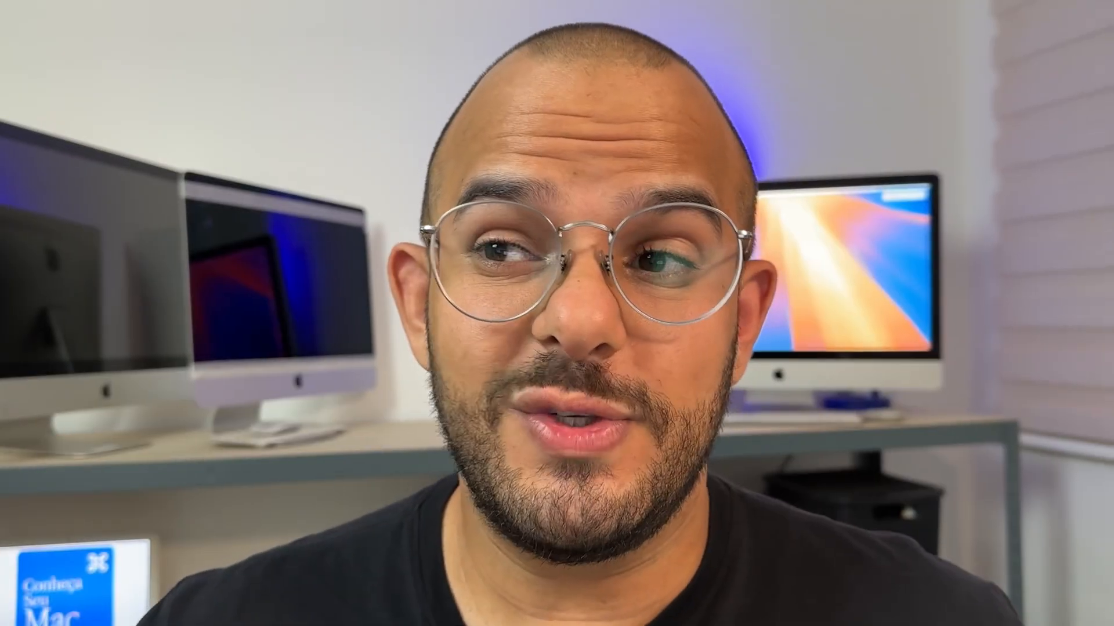
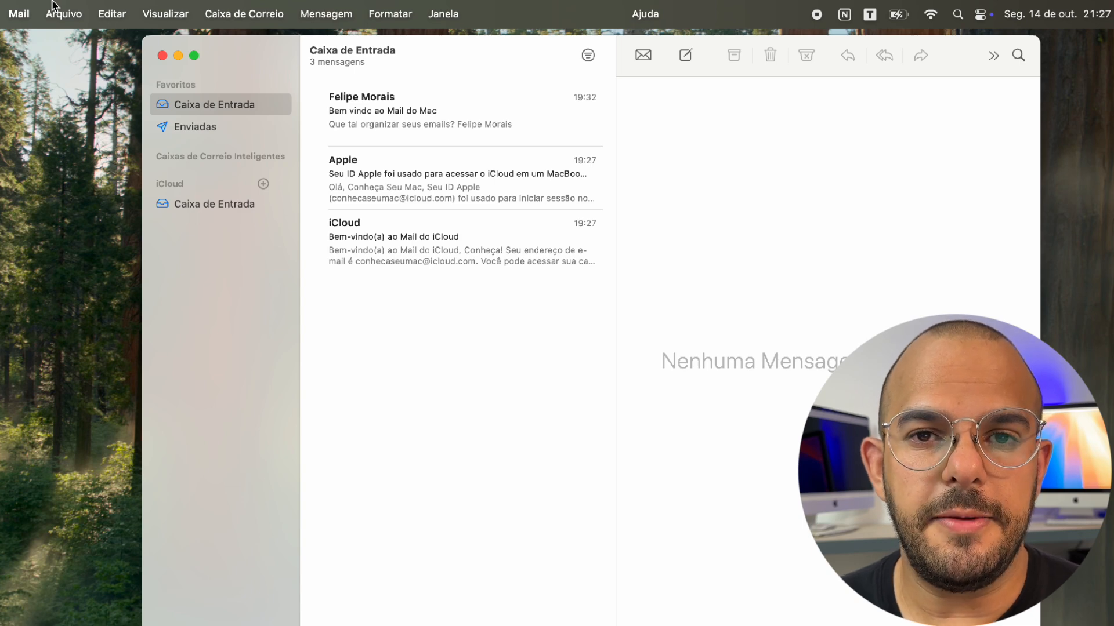
Add a Google account in Mail via Adicionar Conta, choosing Google and continuing to sign-in
click(37, 7)
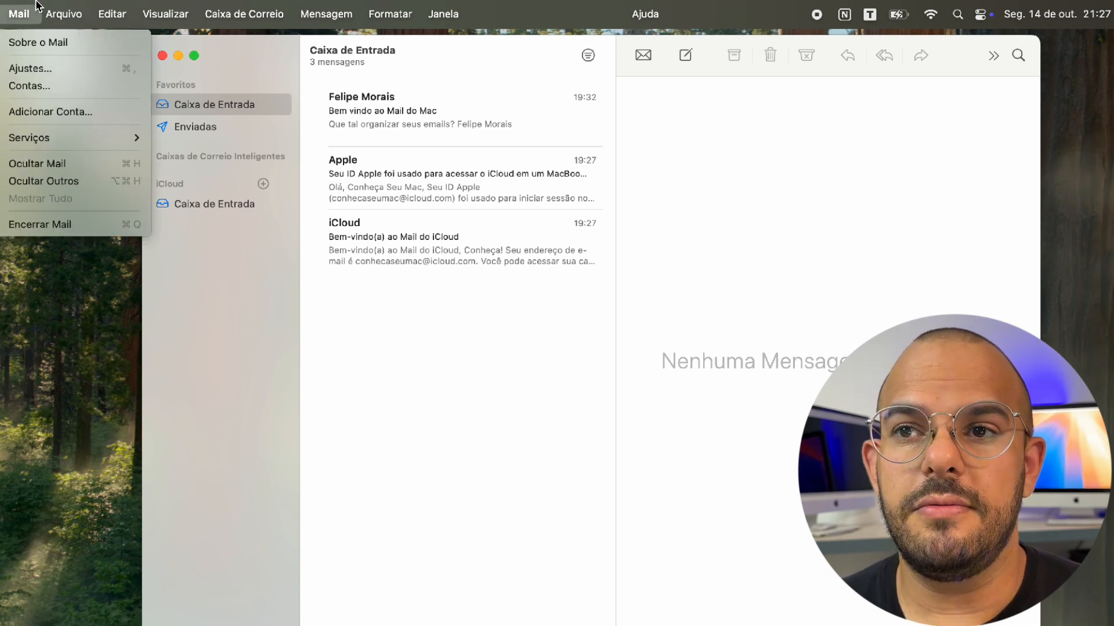
mouse_move(58, 13)
mouse_move(19, 14)
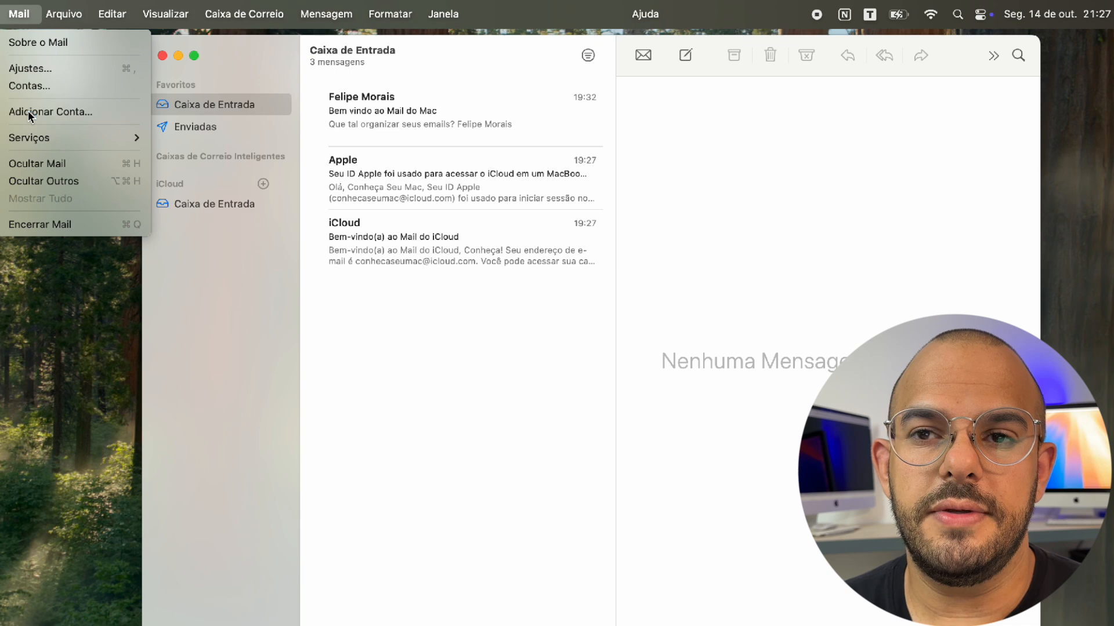
click(29, 111)
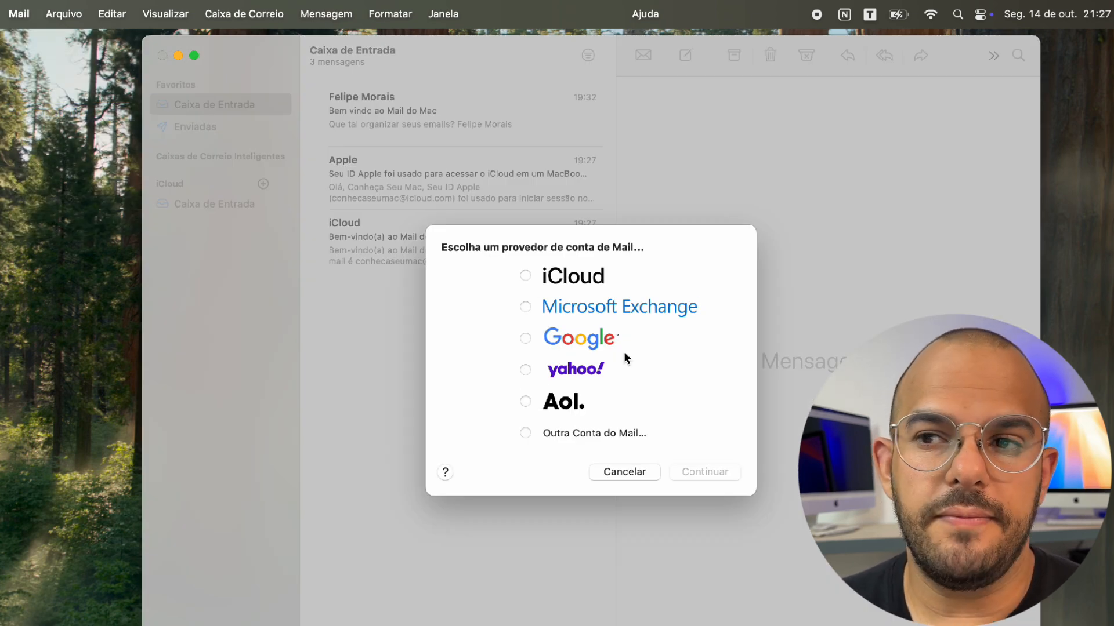
click(583, 341)
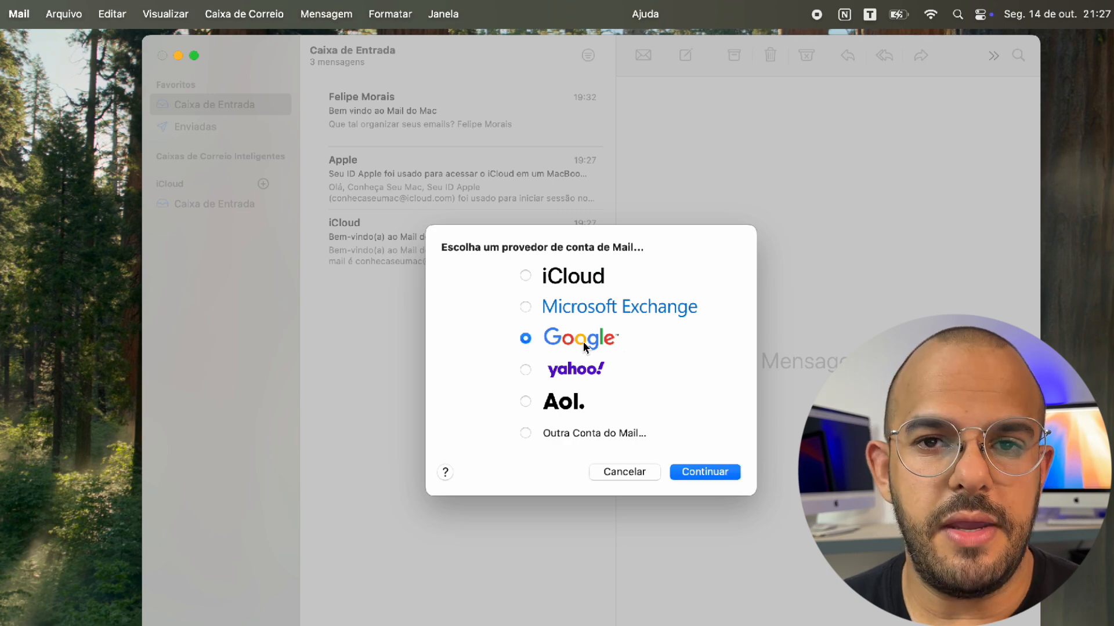
click(722, 478)
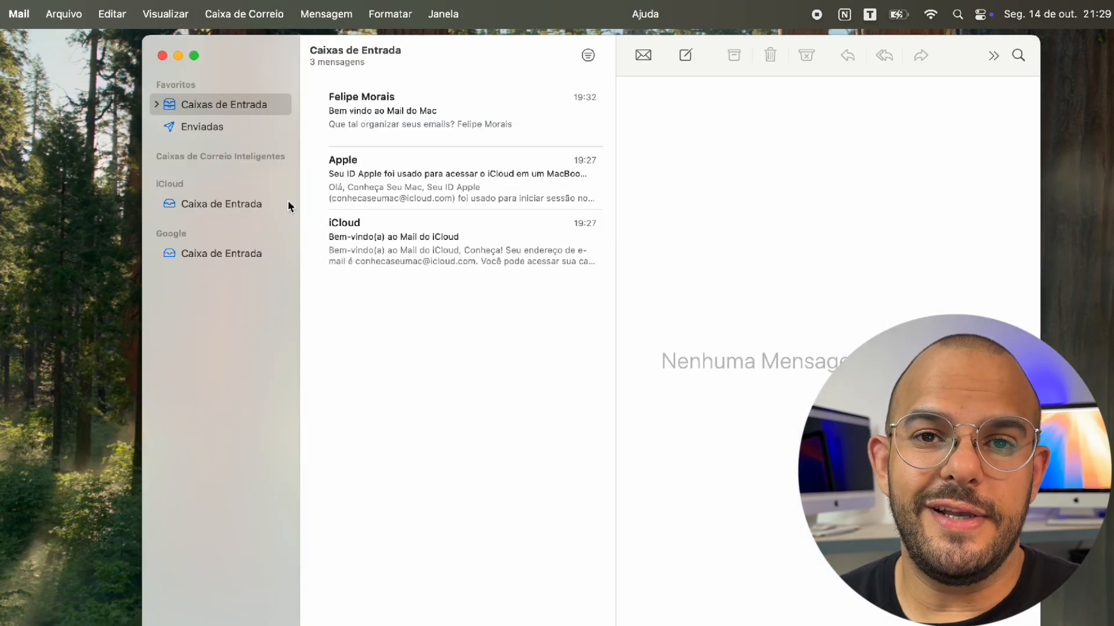
Expand Caixas de Entrada, view the iCloud and Google inboxes, then return to the combined 188-message inbox
click(156, 104)
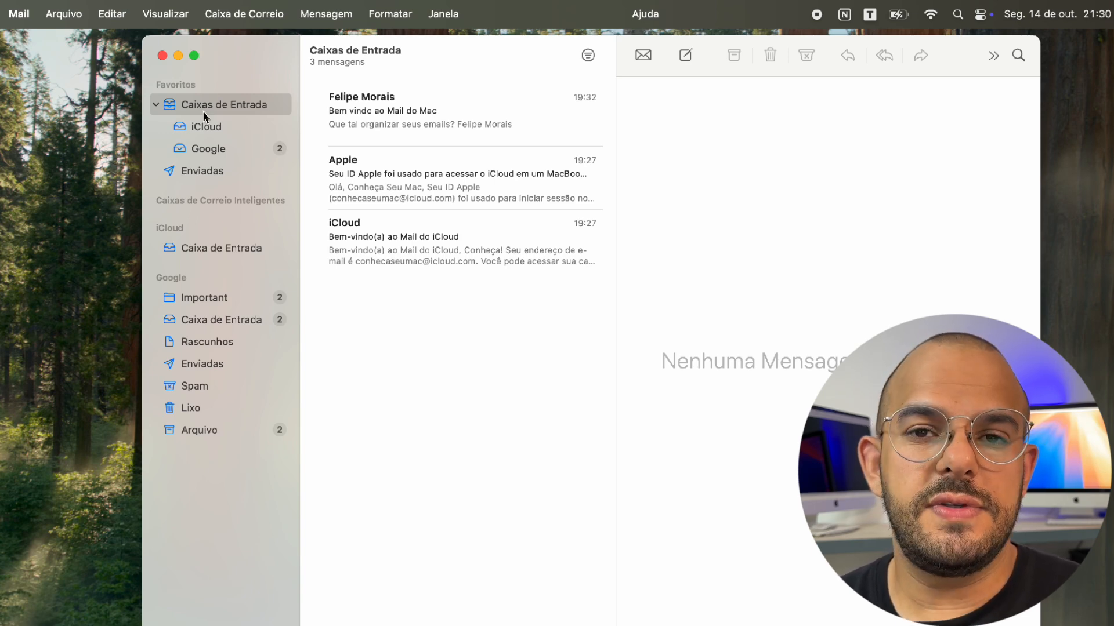
click(205, 125)
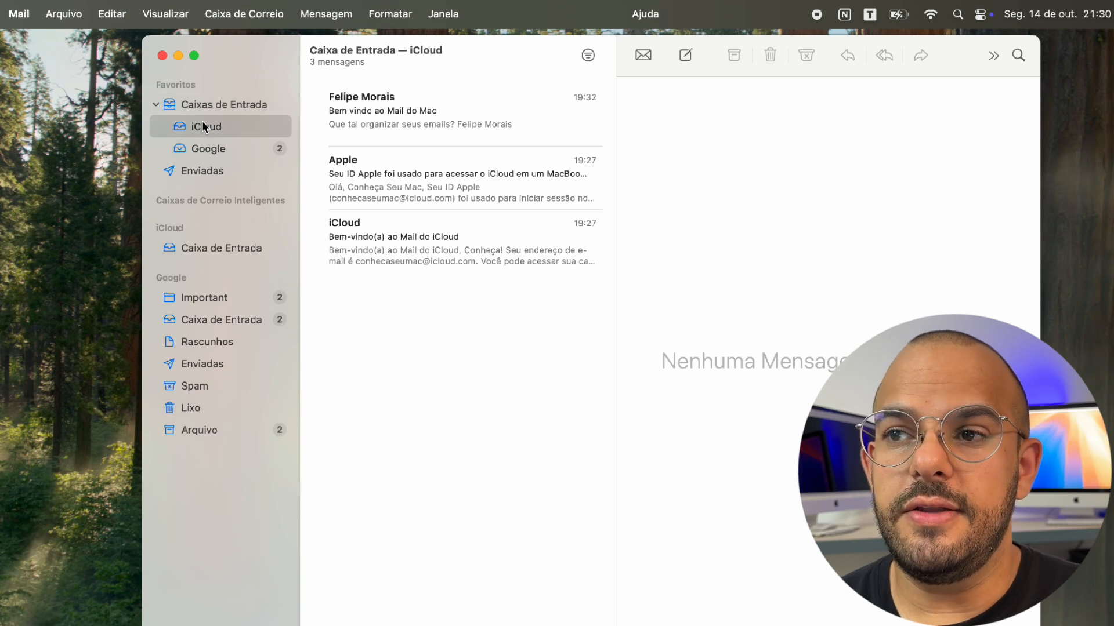
click(201, 153)
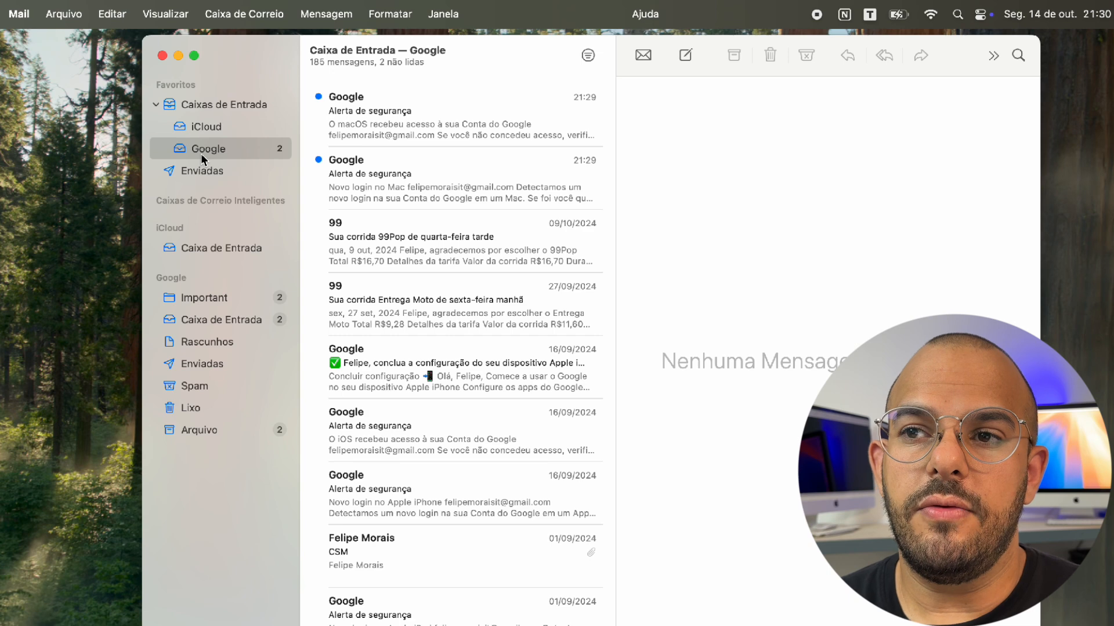
click(205, 105)
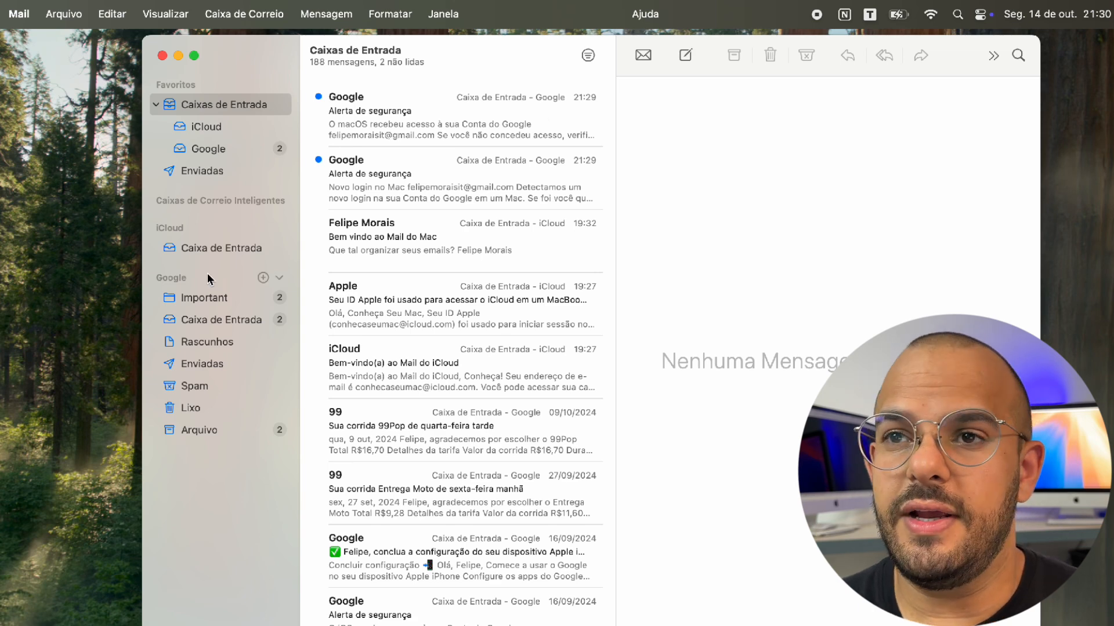
Create a new mailbox named 'Apple' stored in the iCloud account
click(74, 6)
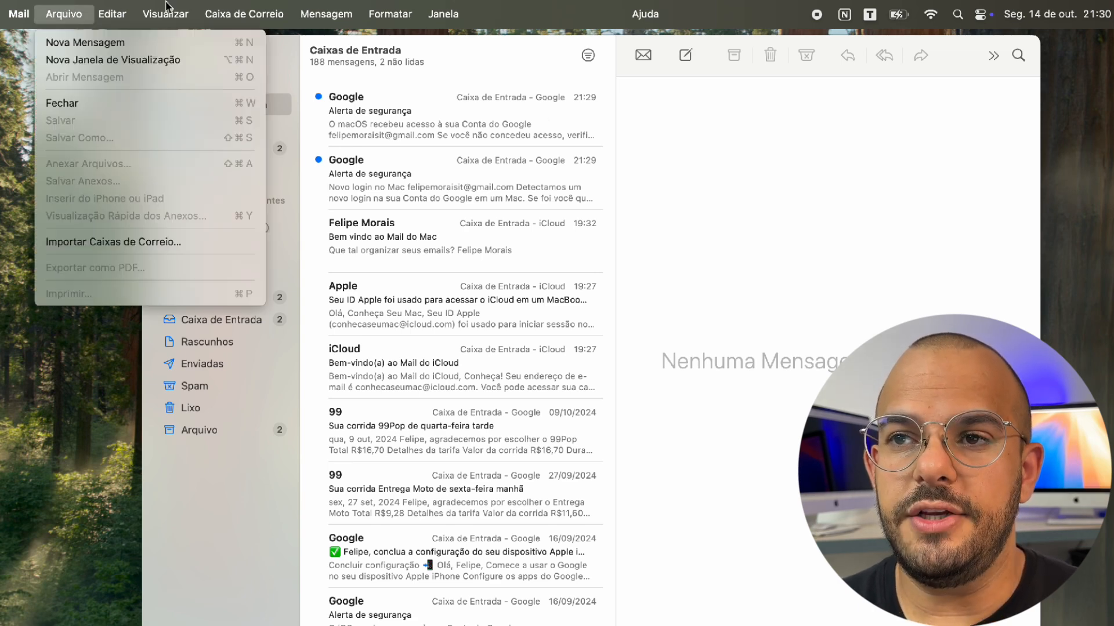
mouse_move(258, 6)
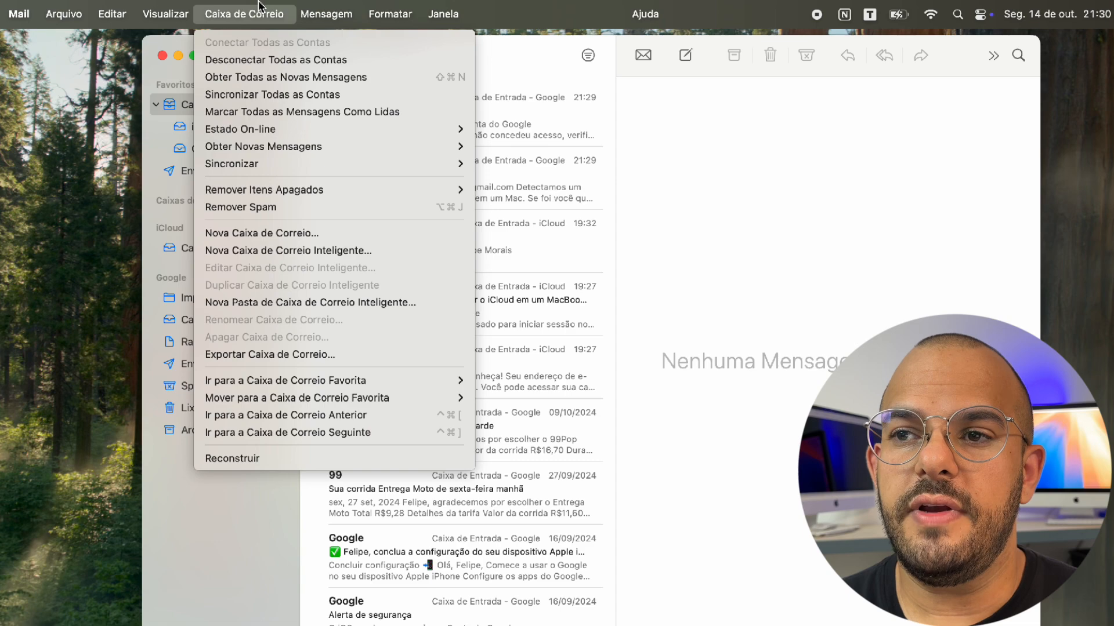
click(322, 230)
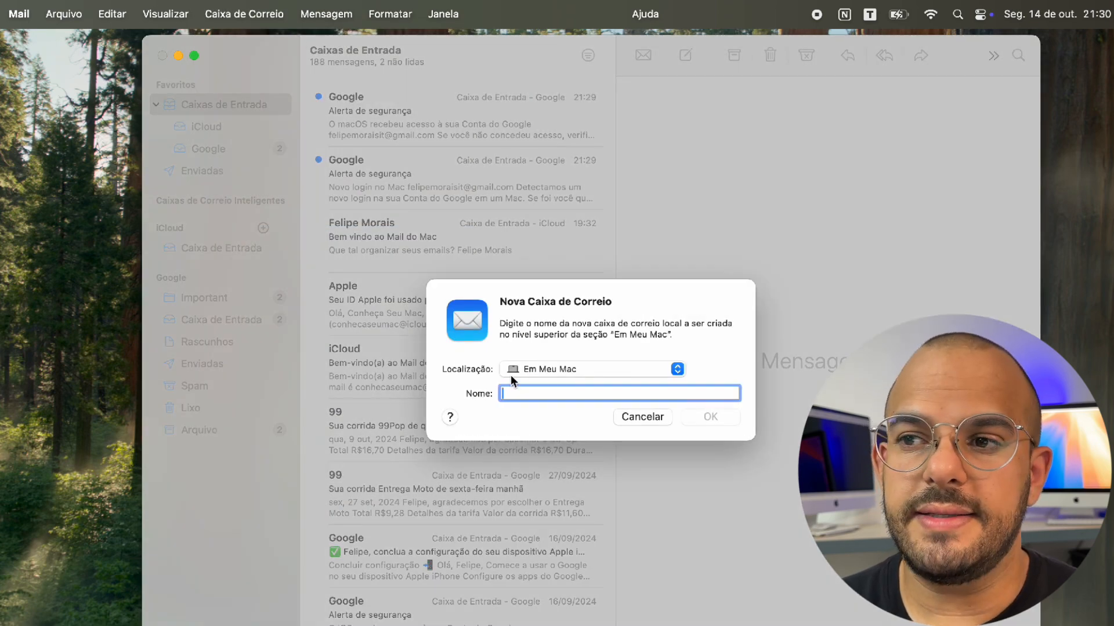
click(529, 371)
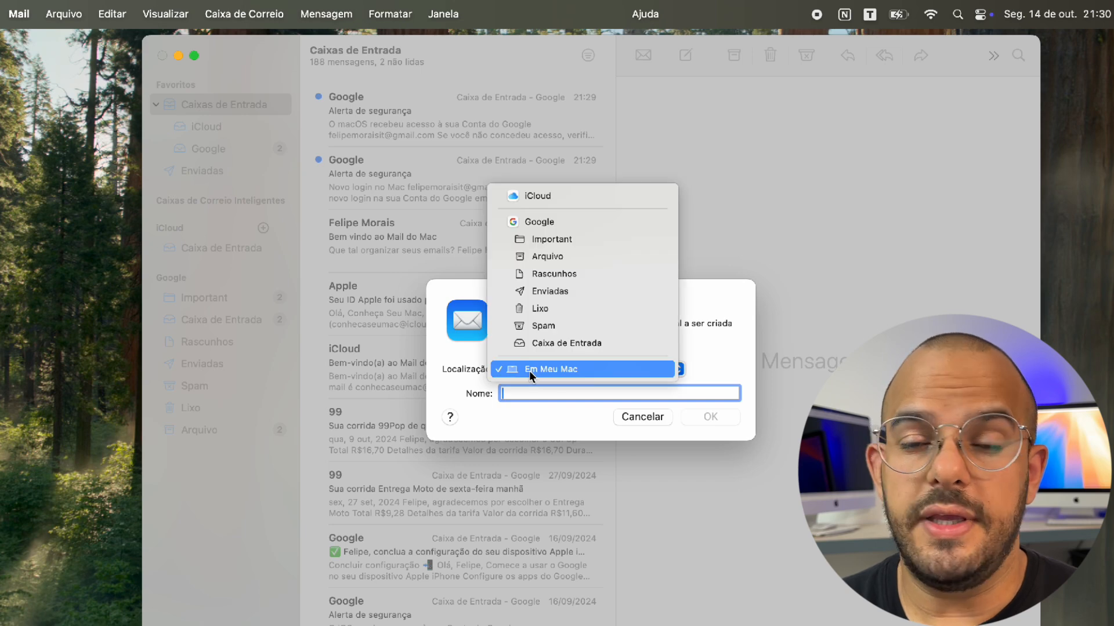
click(536, 195)
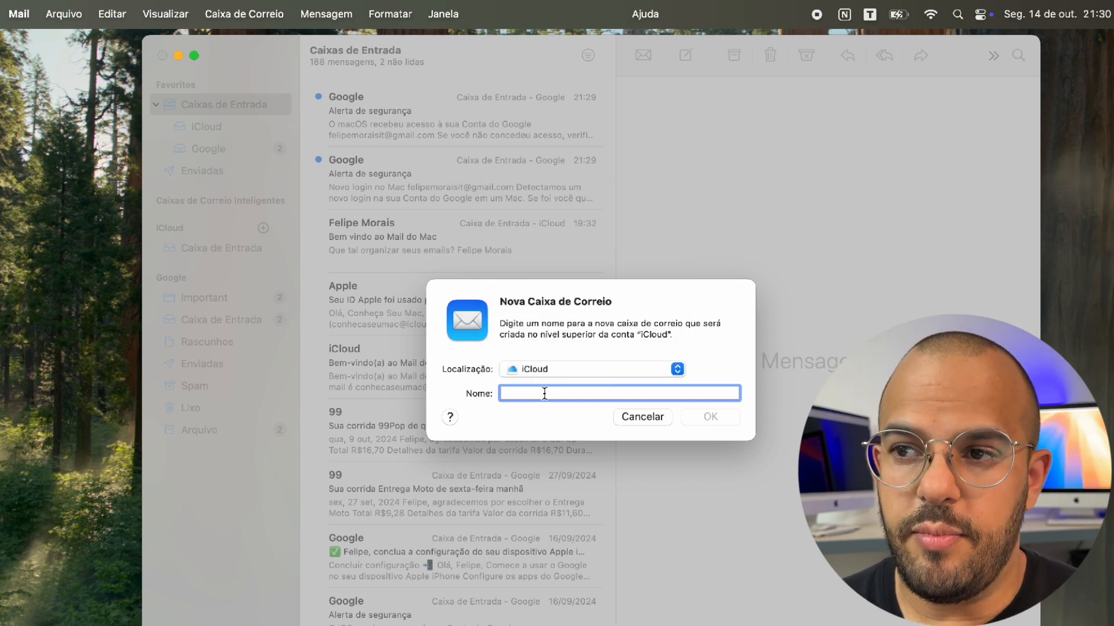
text(Apple)
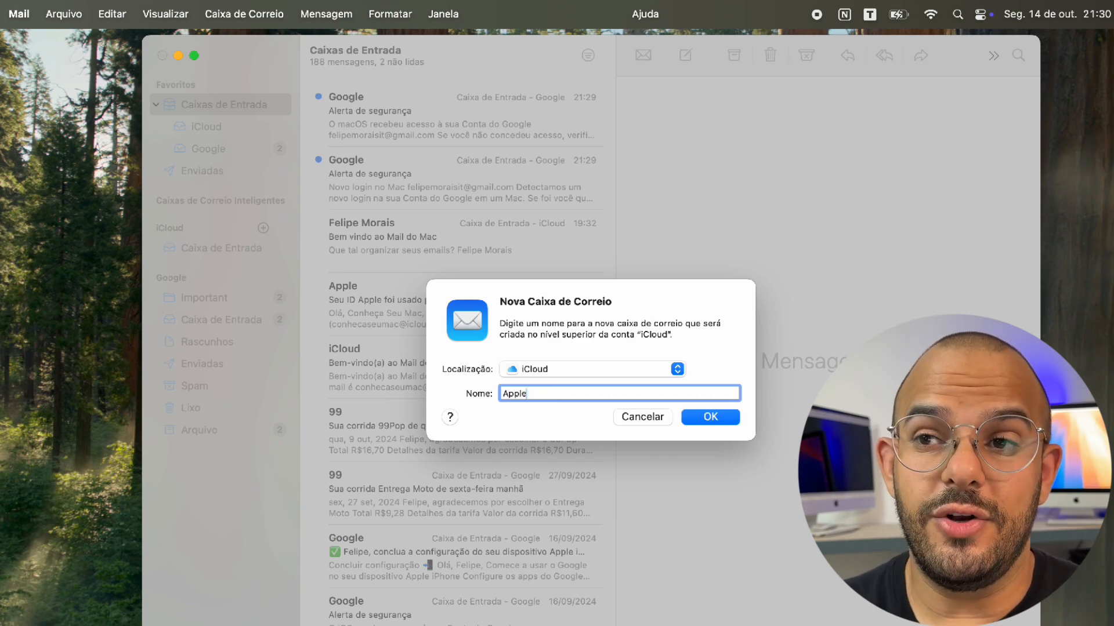
click(692, 417)
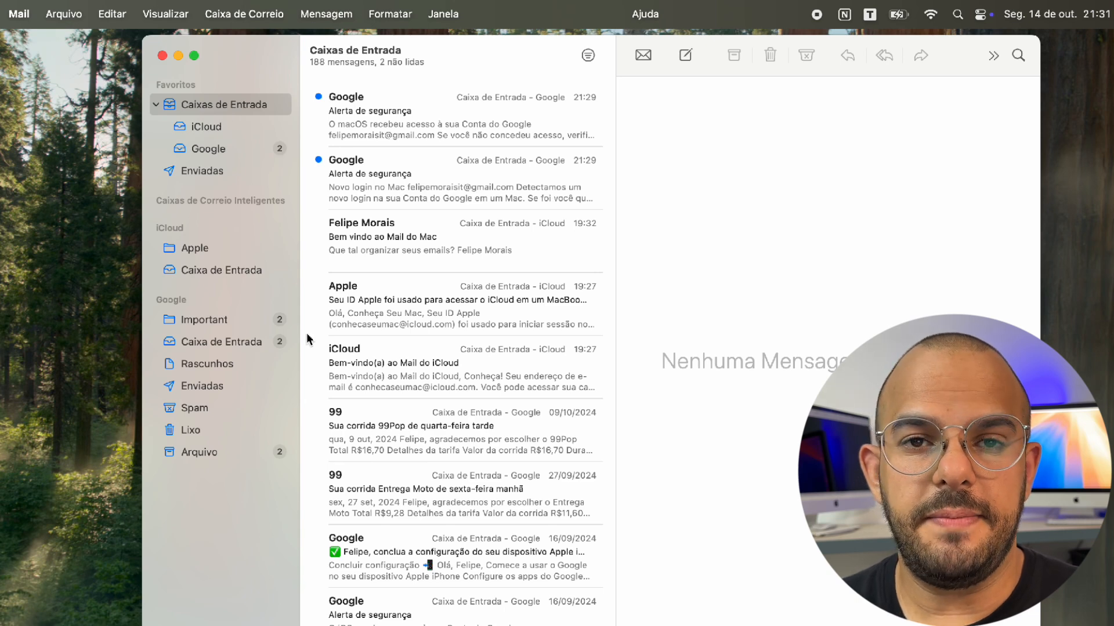
Drag all three iCloud inbox messages, including the iCloud welcome message, into the Apple mailbox
click(197, 248)
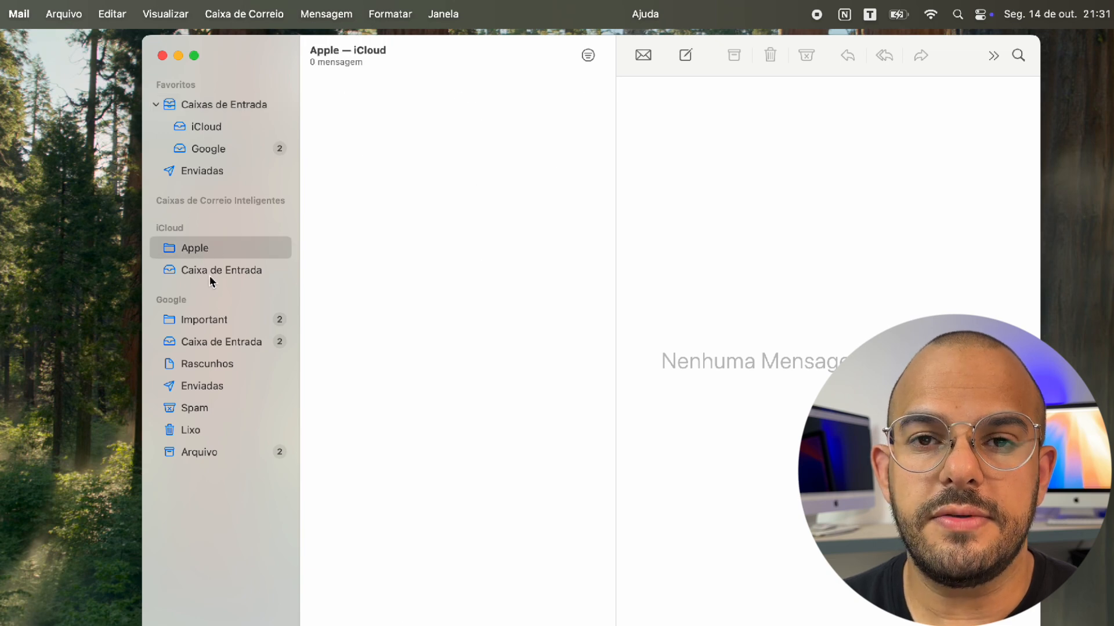
click(210, 275)
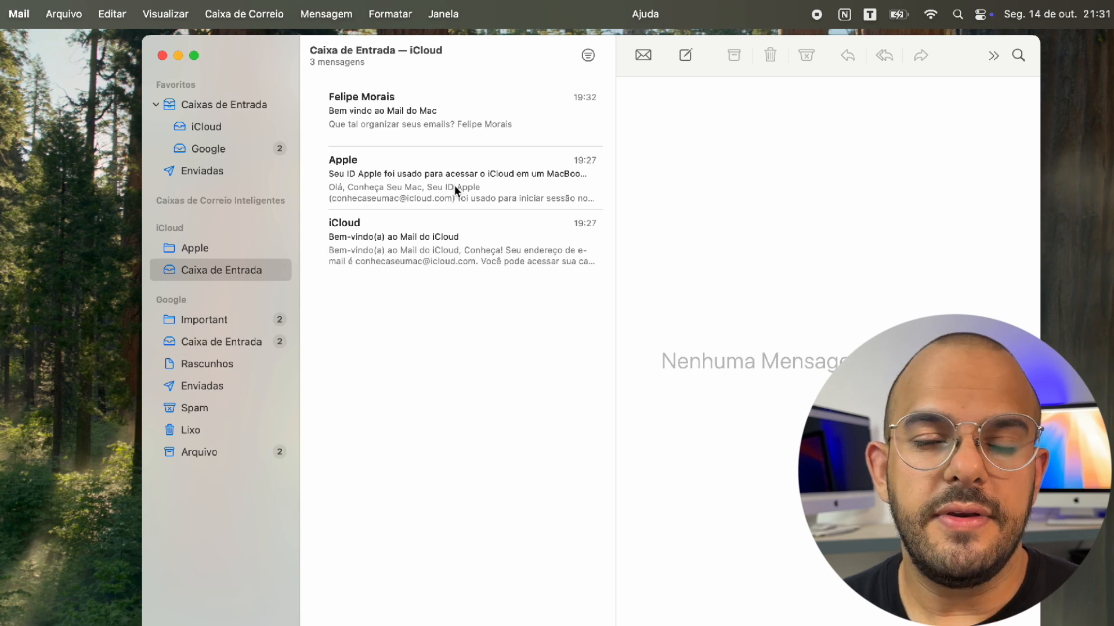
drag(455, 179, 223, 250)
drag(442, 125, 227, 250)
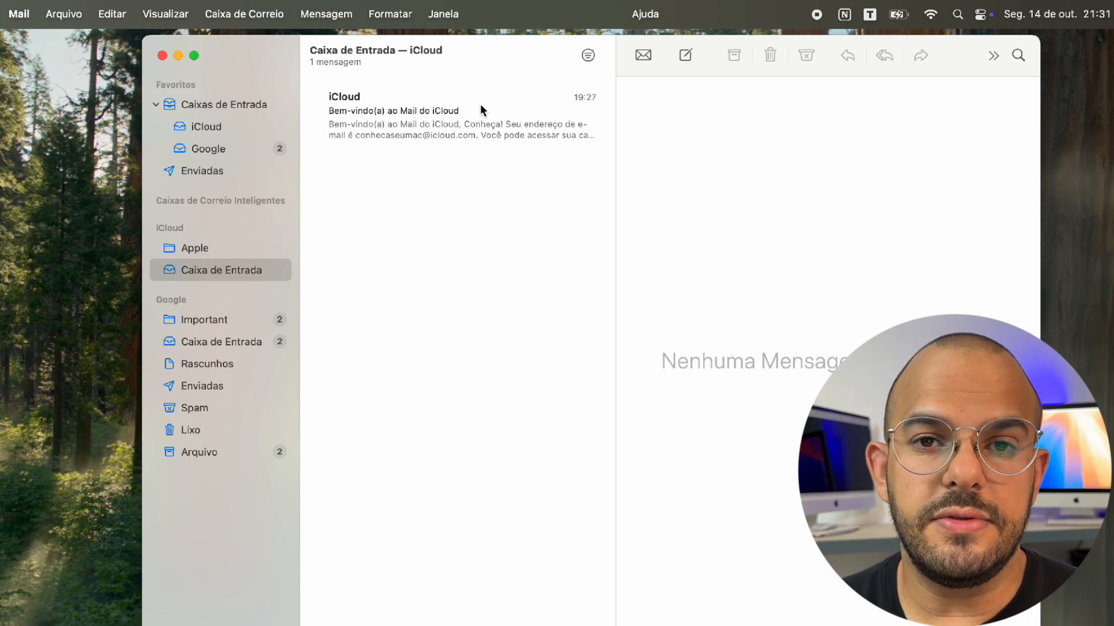
drag(328, 131, 212, 253)
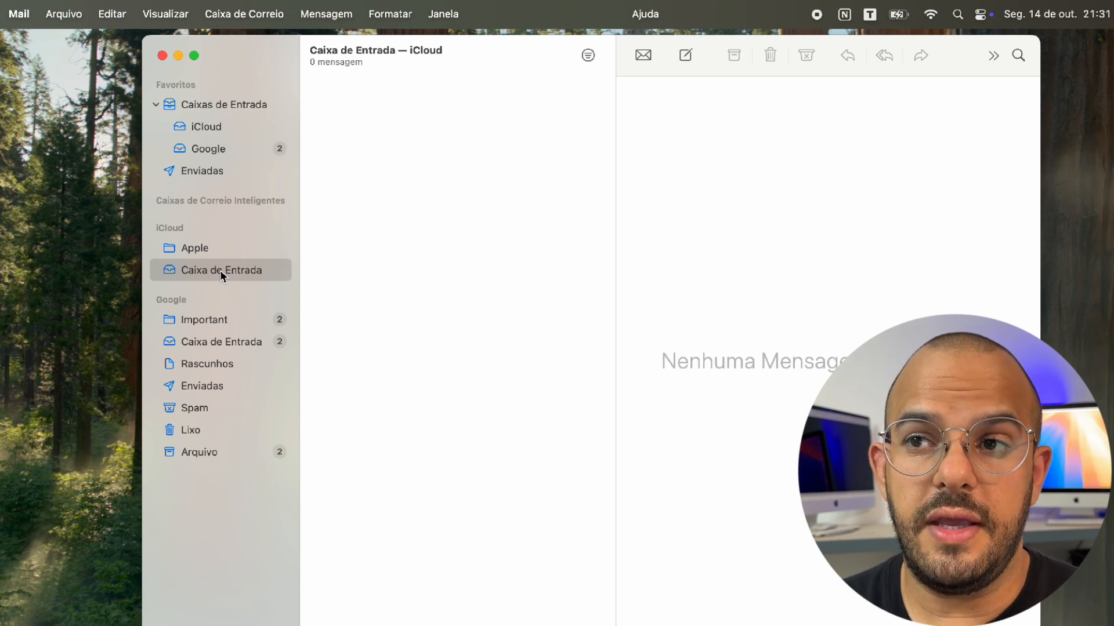
click(245, 5)
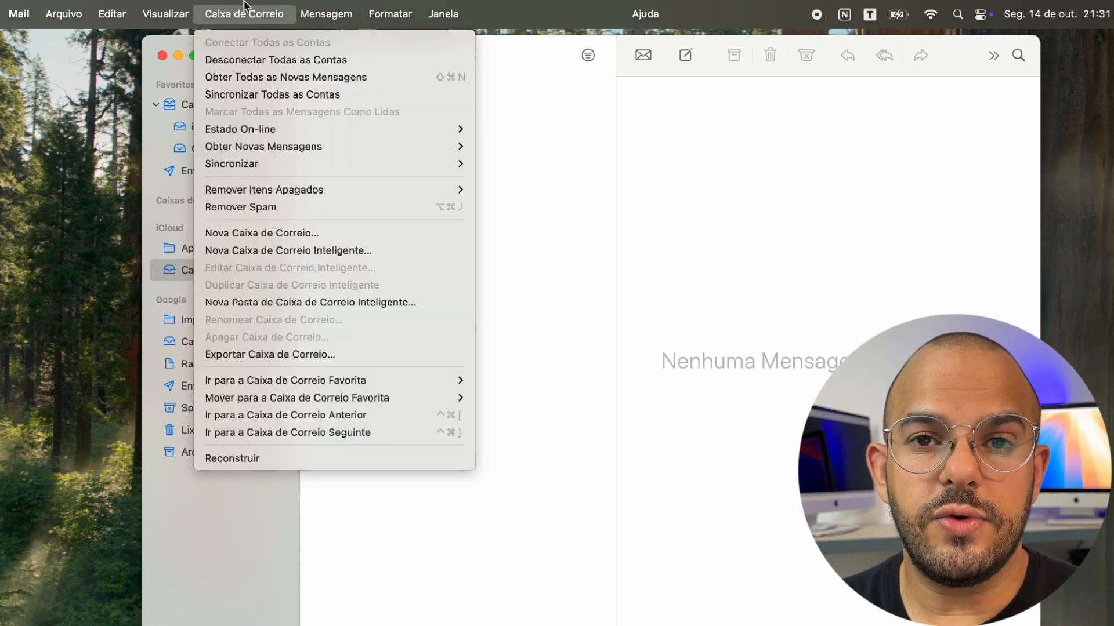
click(311, 233)
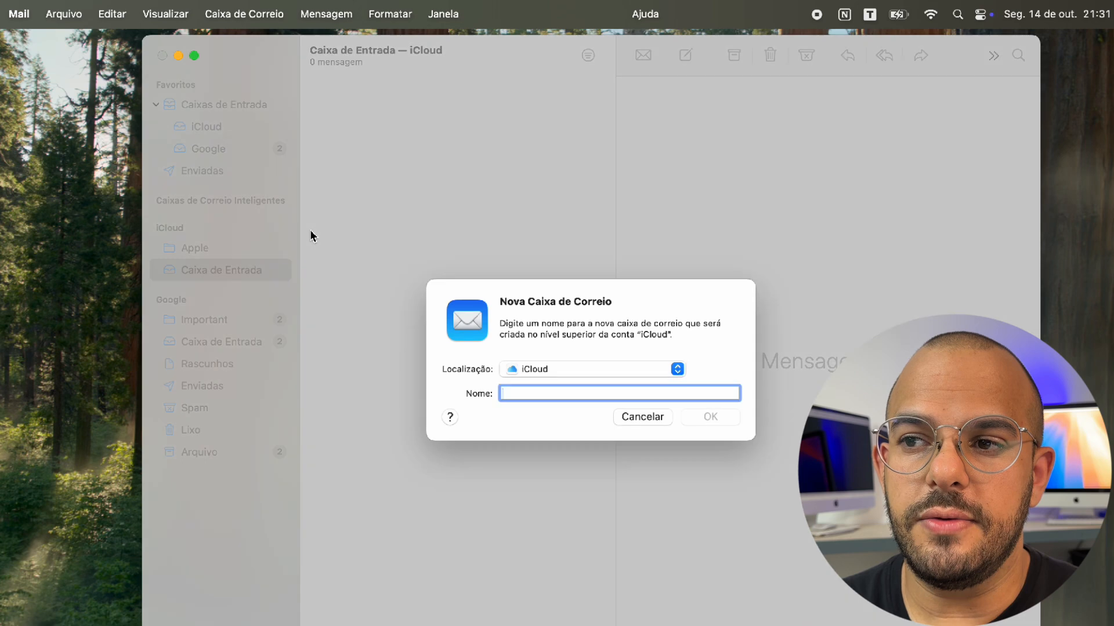
click(540, 368)
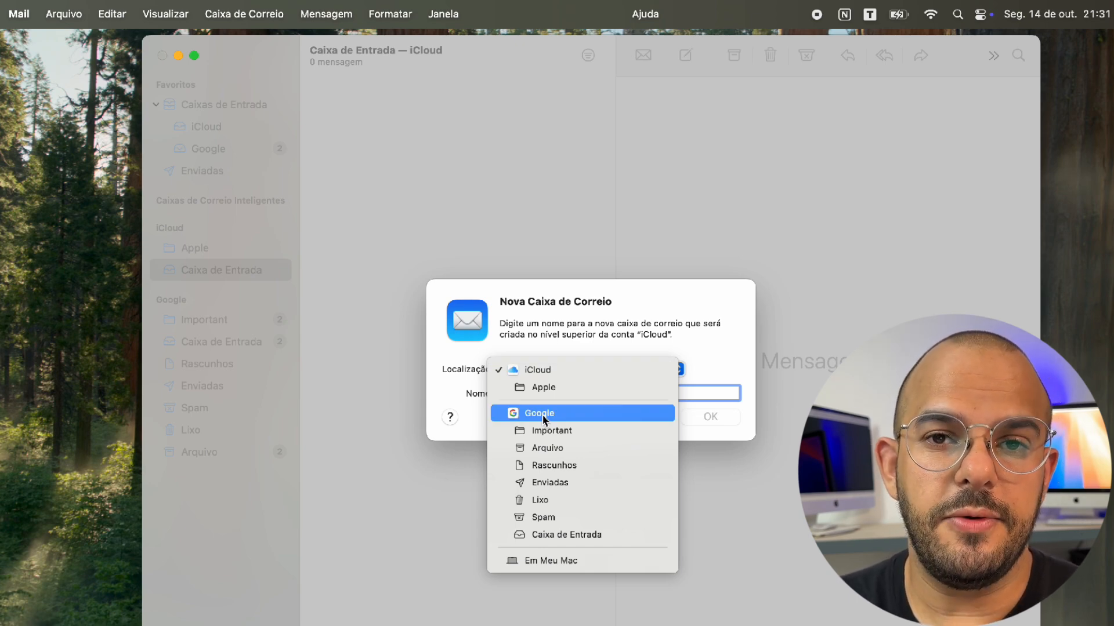
click(541, 343)
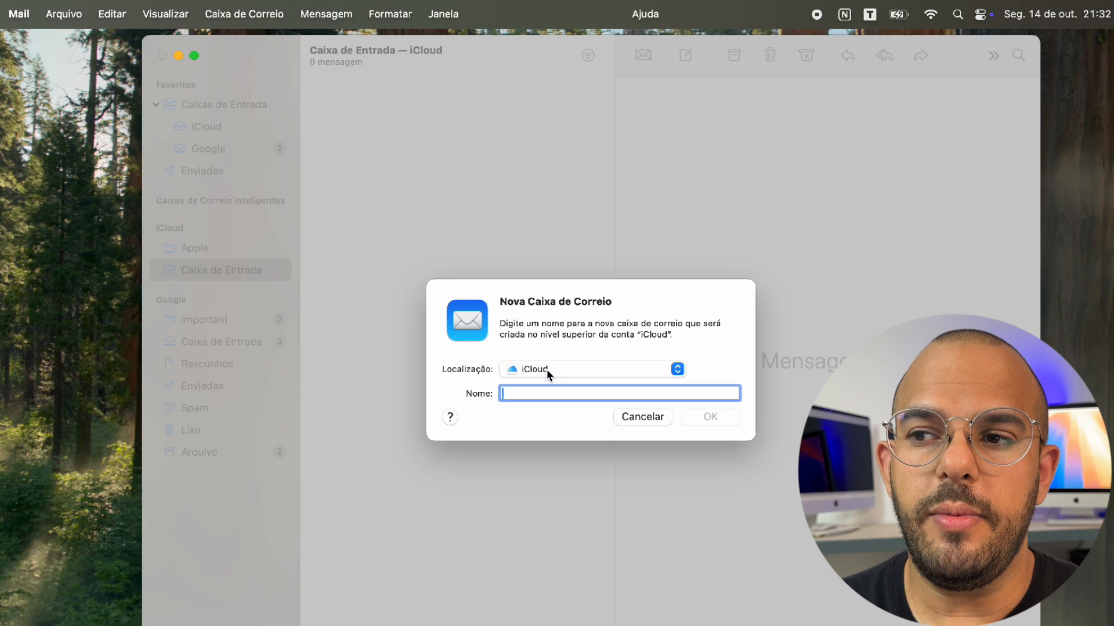
click(546, 372)
click(571, 561)
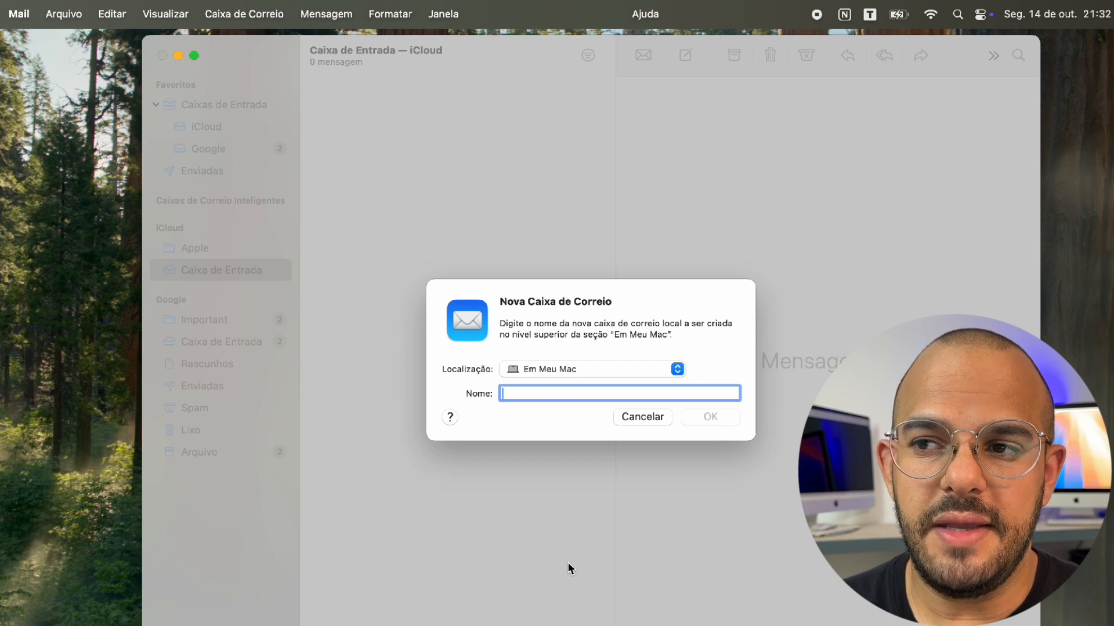
click(584, 365)
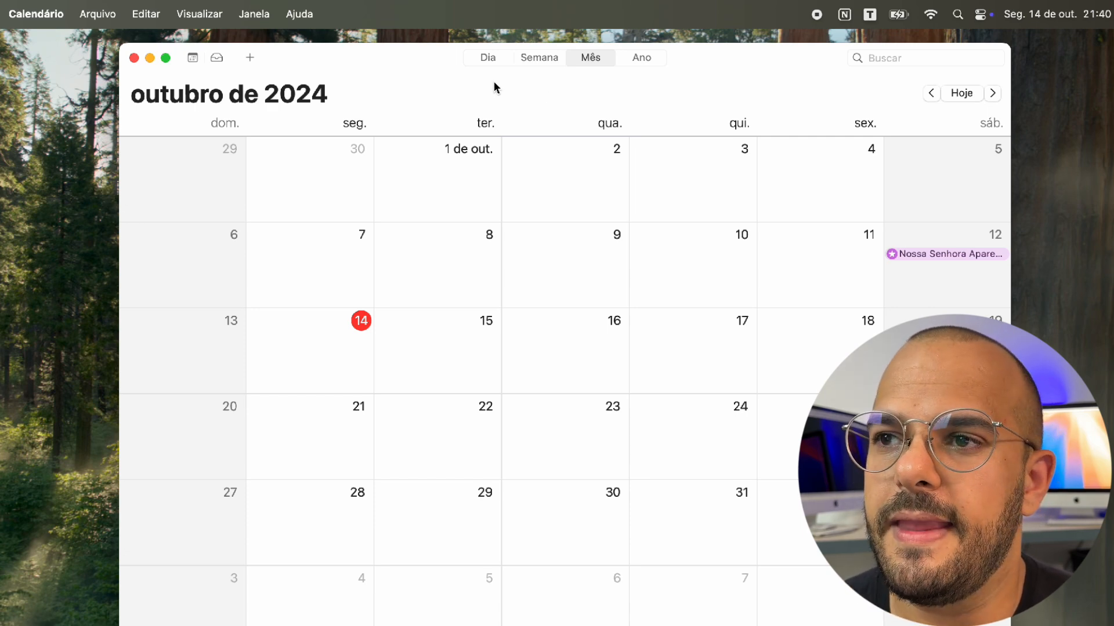
Cycle through Dia, Semana, Mês and Ano views, settle on October 2024 by month, and show the calendar list
click(491, 59)
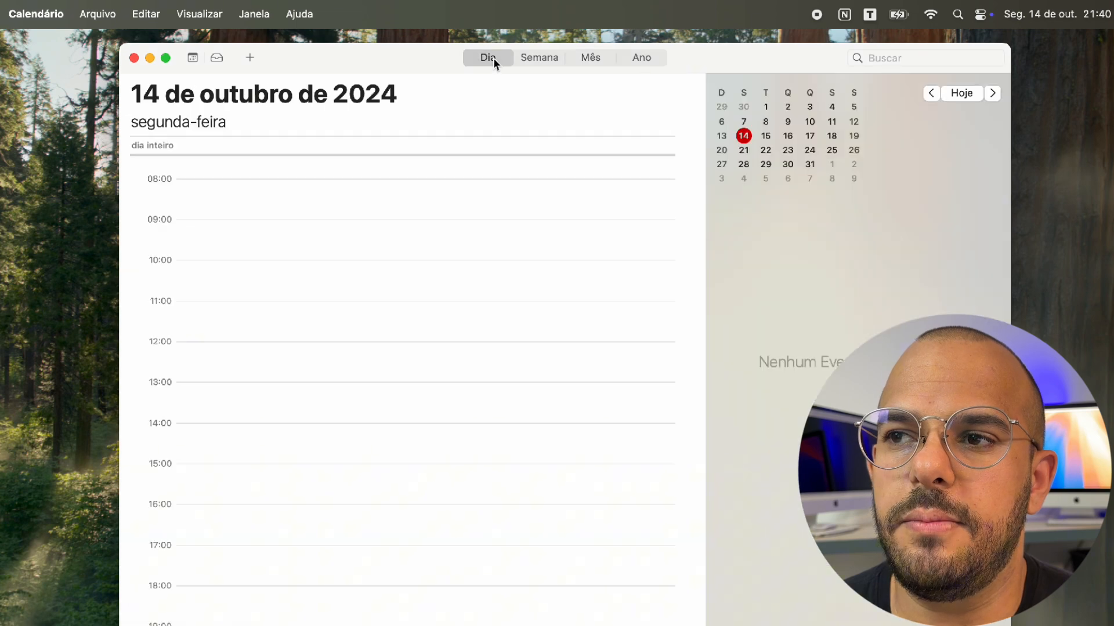
click(552, 59)
click(587, 56)
click(624, 56)
click(594, 58)
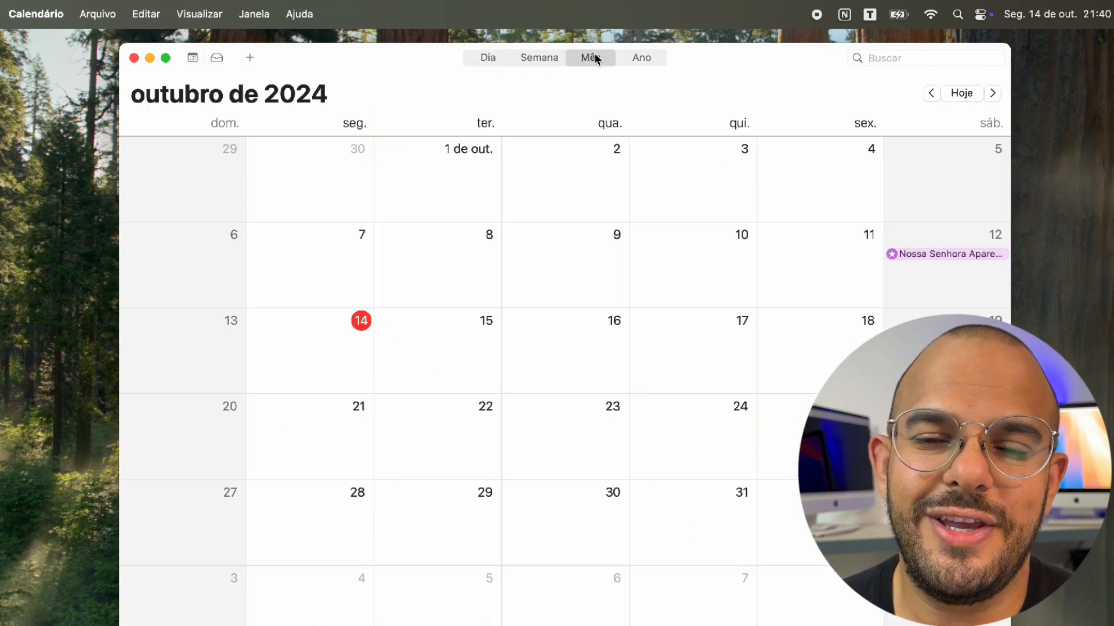
click(194, 58)
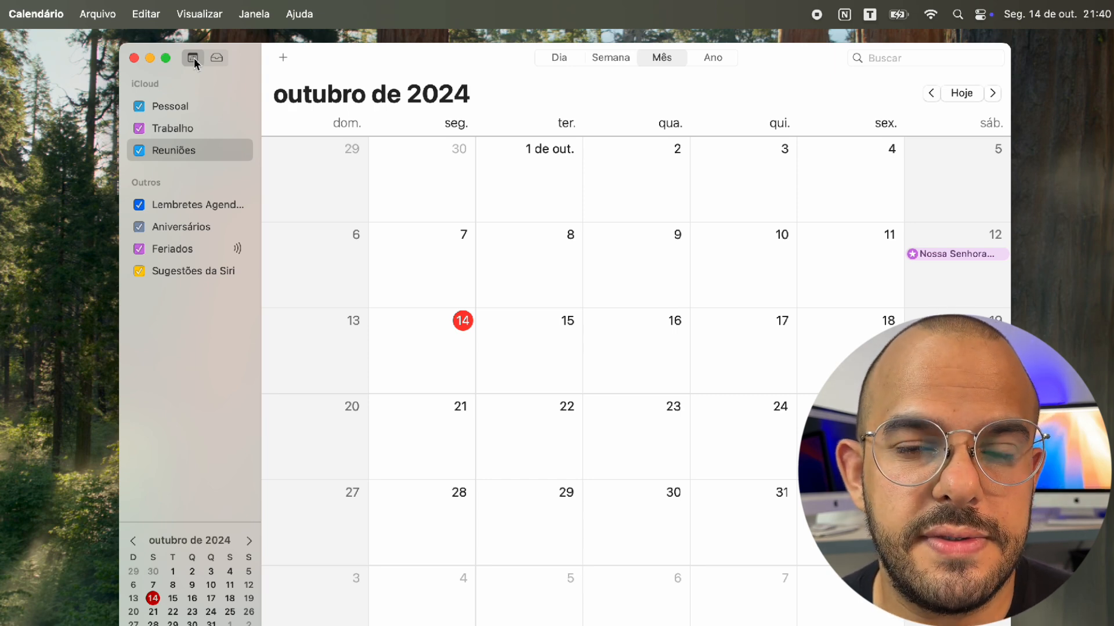
After checking Pessoal, Trabalho and Reuniões, create a new iCloud calendar named 'Aulas'
click(190, 107)
click(186, 132)
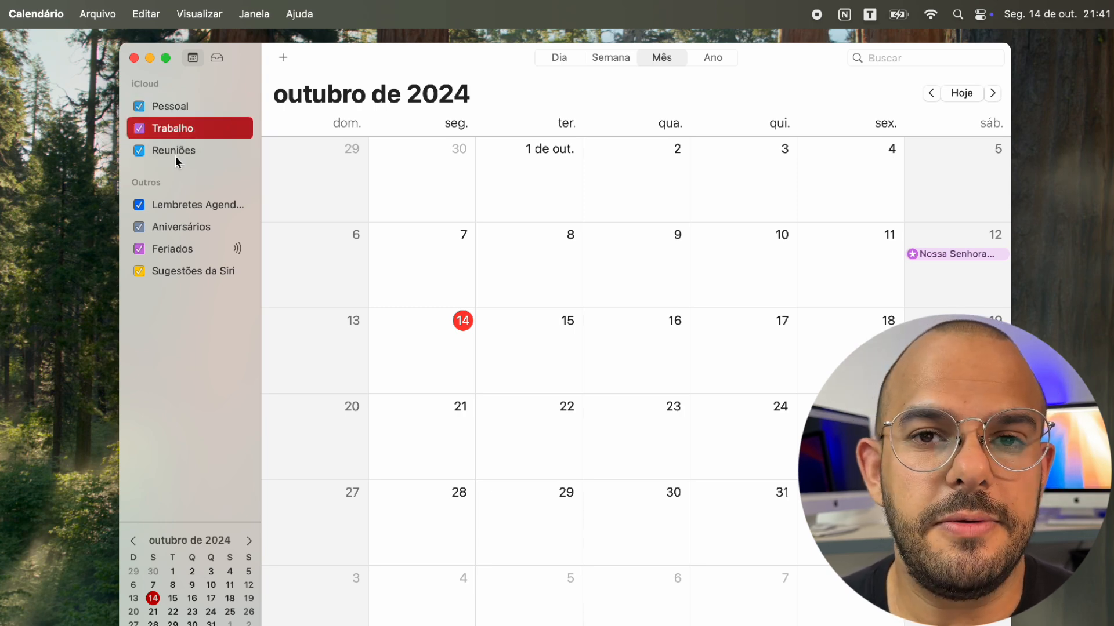
click(177, 156)
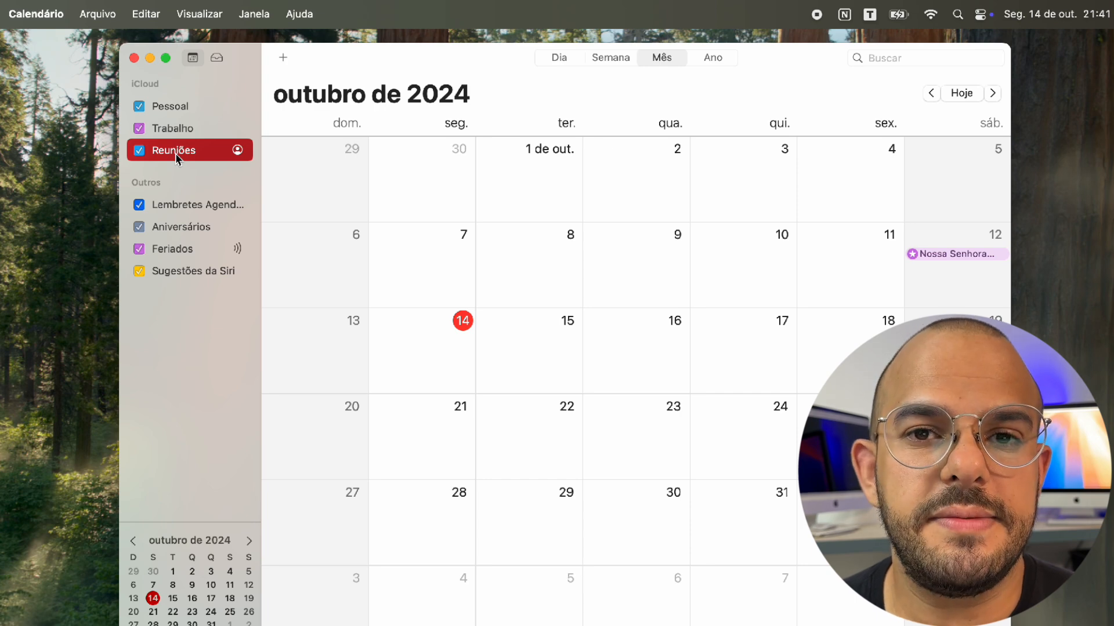
click(99, 13)
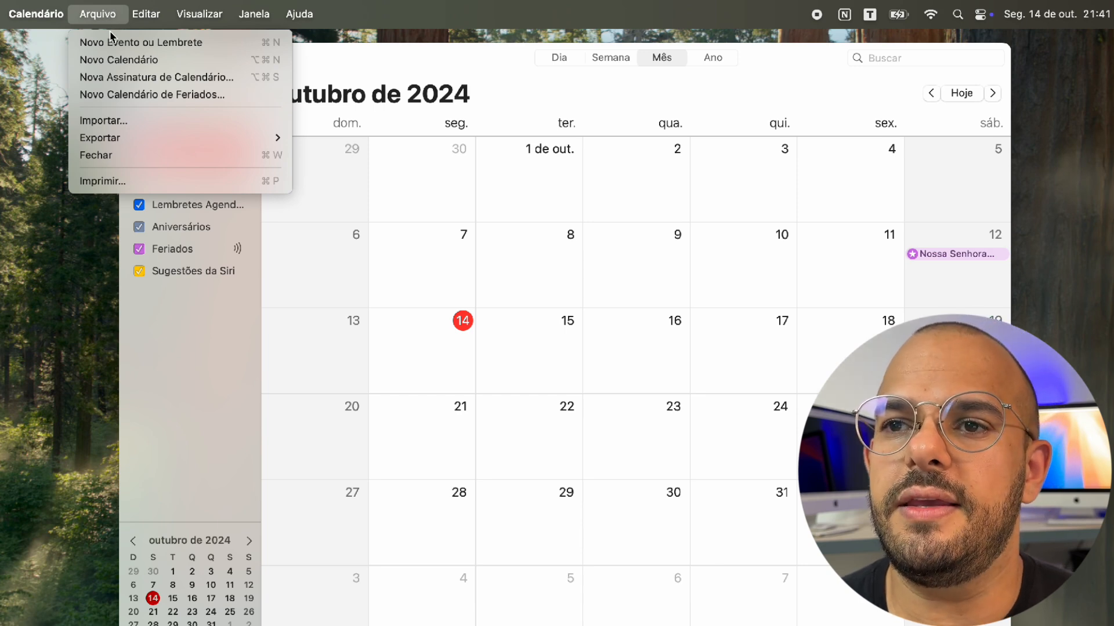
click(122, 60)
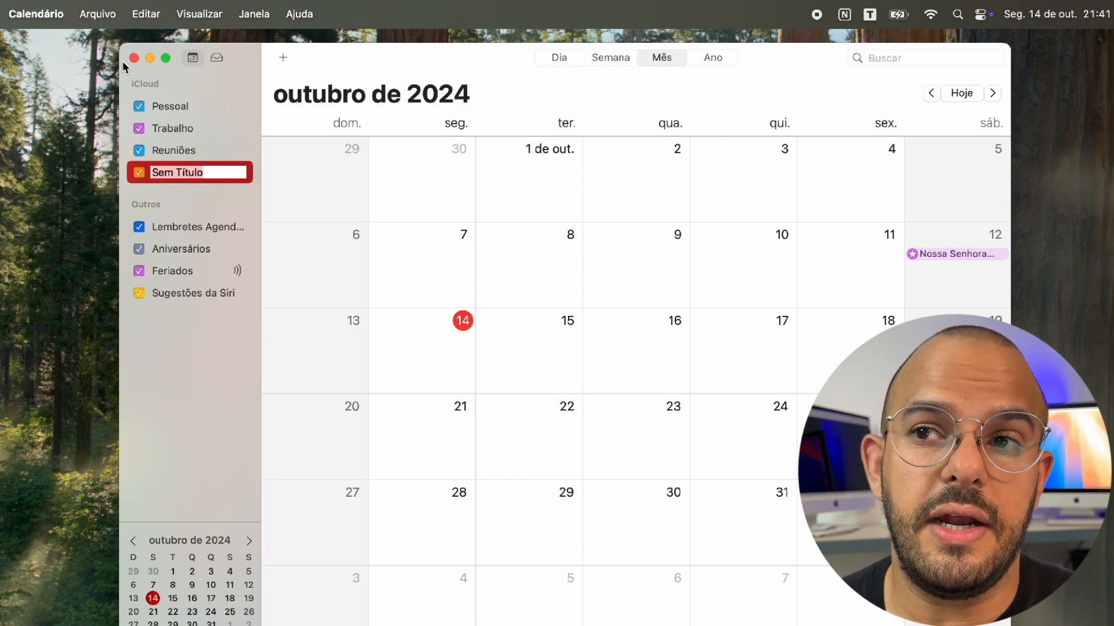
text(Aulas)
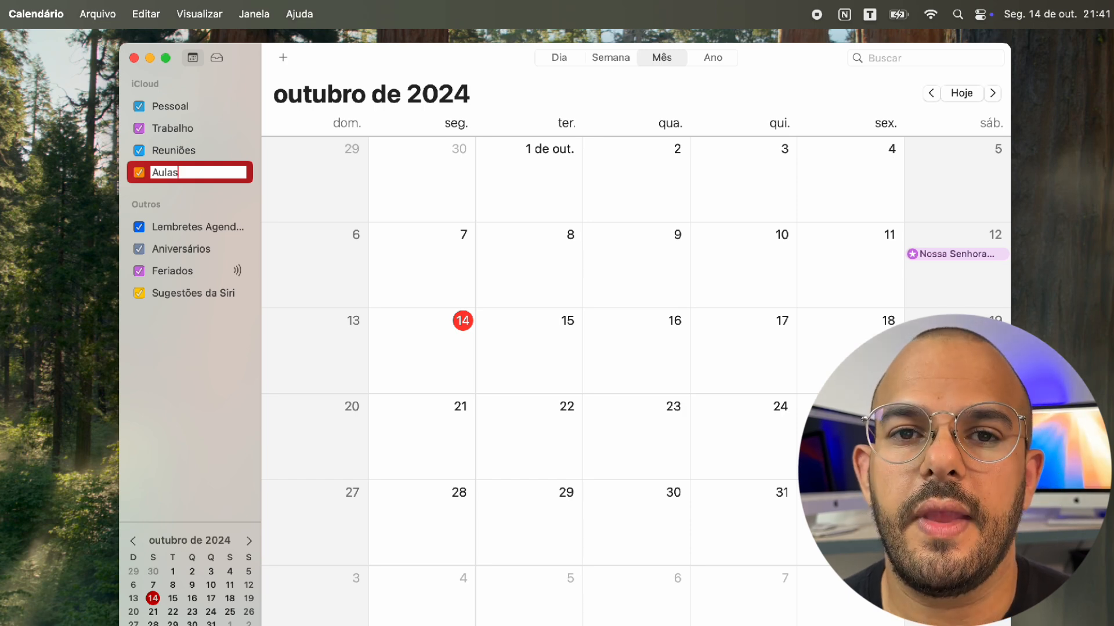
key(Return)
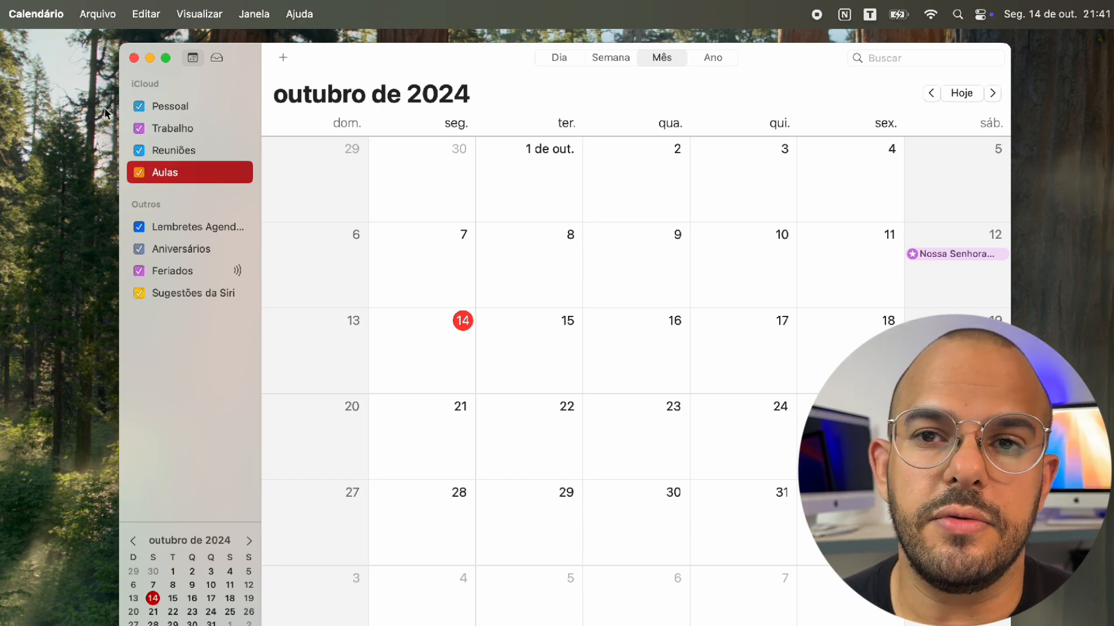
click(173, 151)
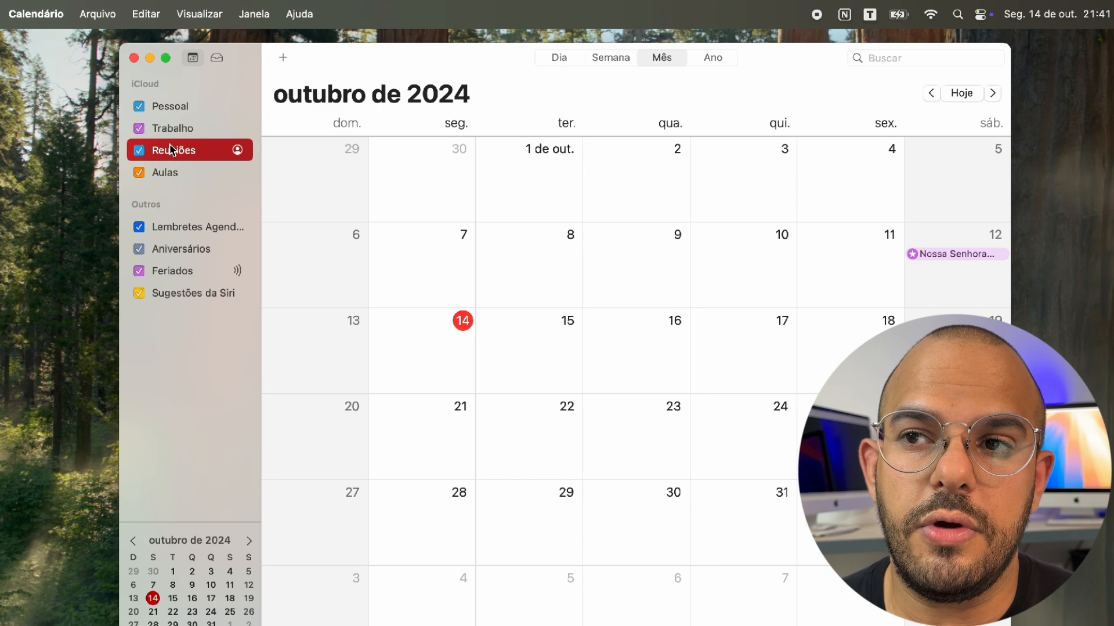
Set the Reuniões calendar's colour to green from its context menu
right_click(172, 154)
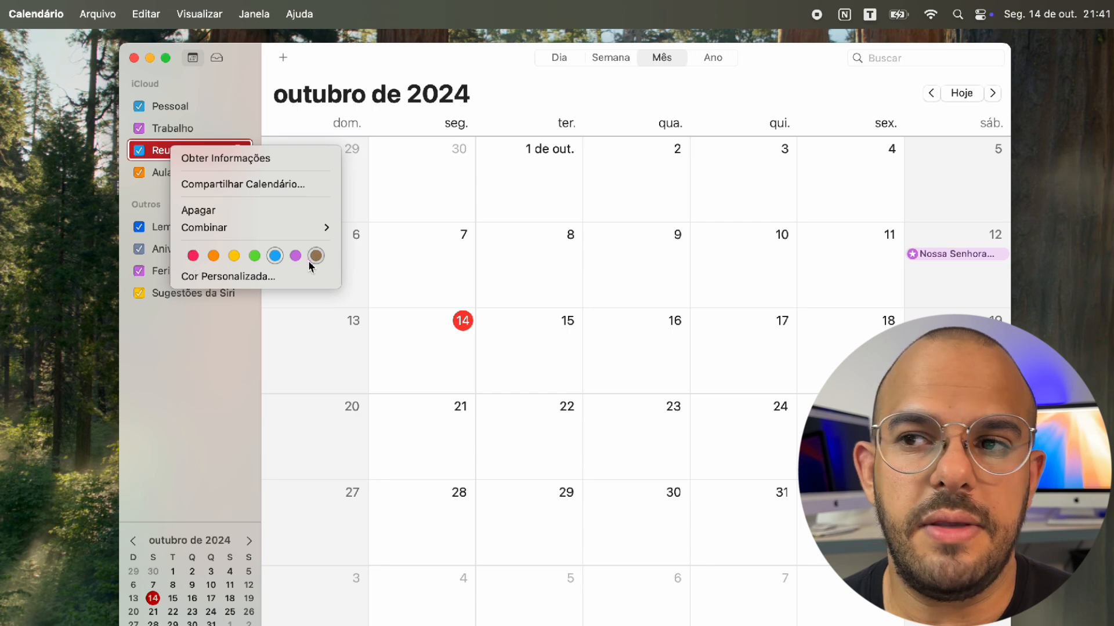
click(256, 257)
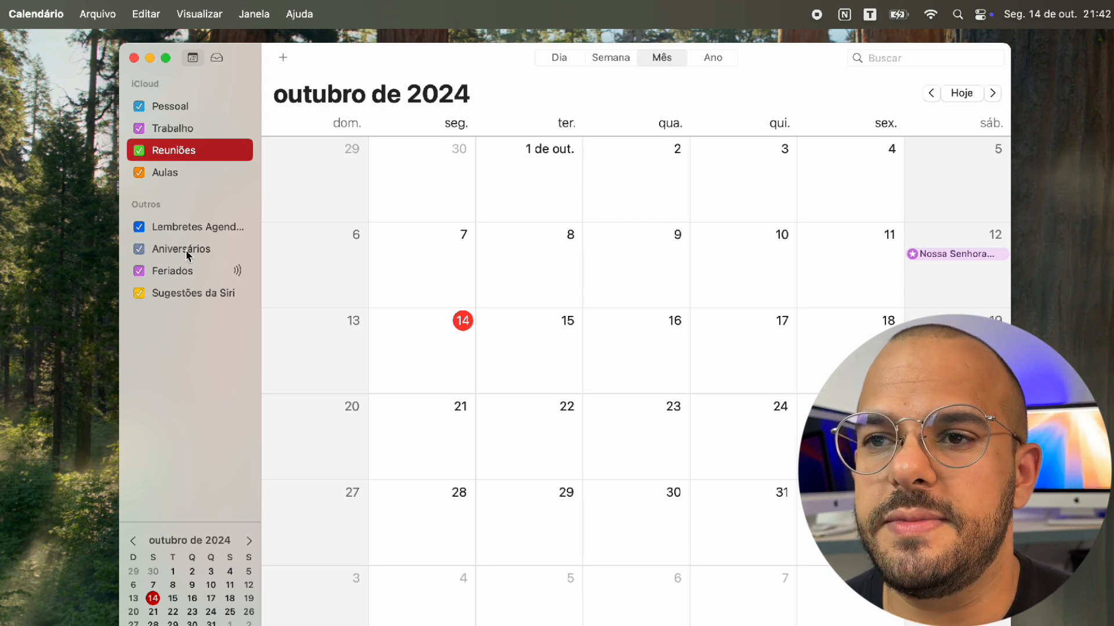
Select the reminders, Aniversários, Feriados, Sugestões da Siri, Aulas and Pessoal calendars in turn, then open Arquivo
click(196, 229)
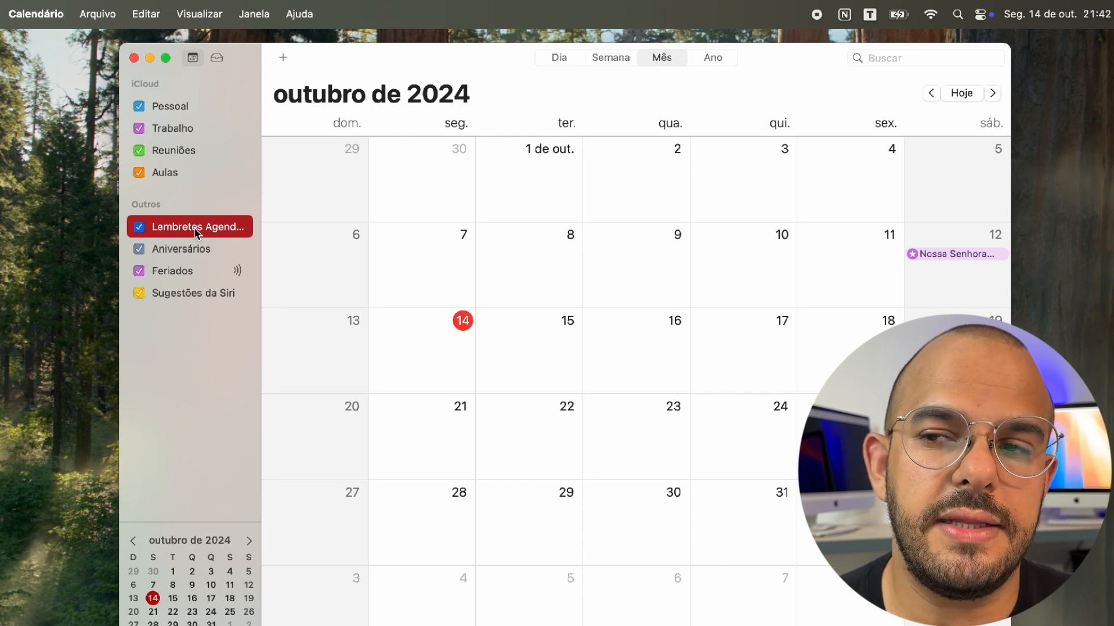
click(194, 251)
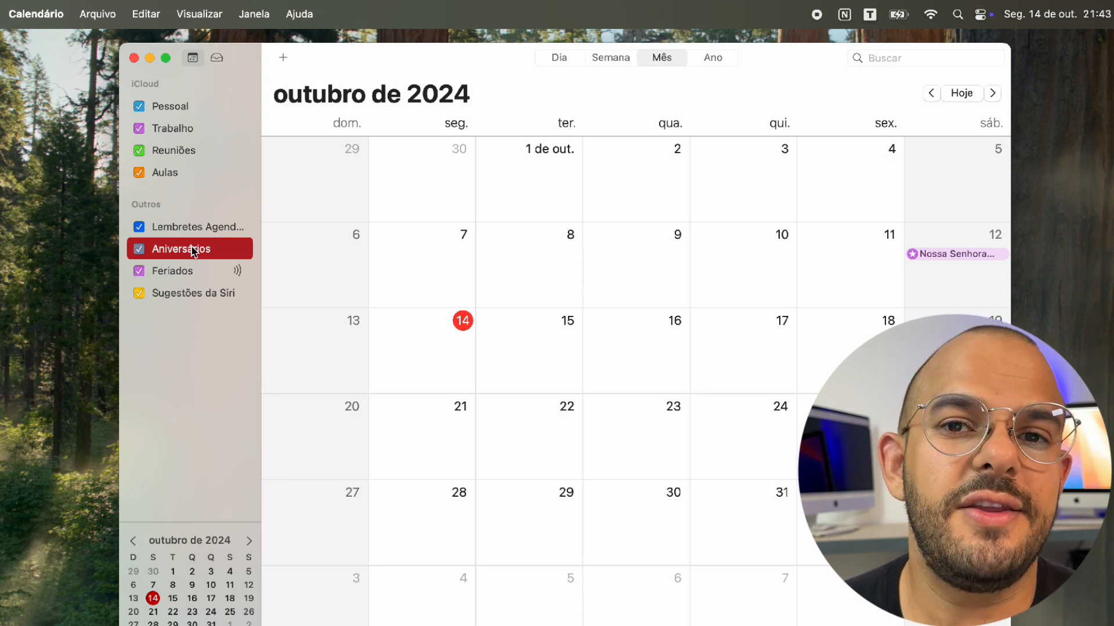
click(184, 276)
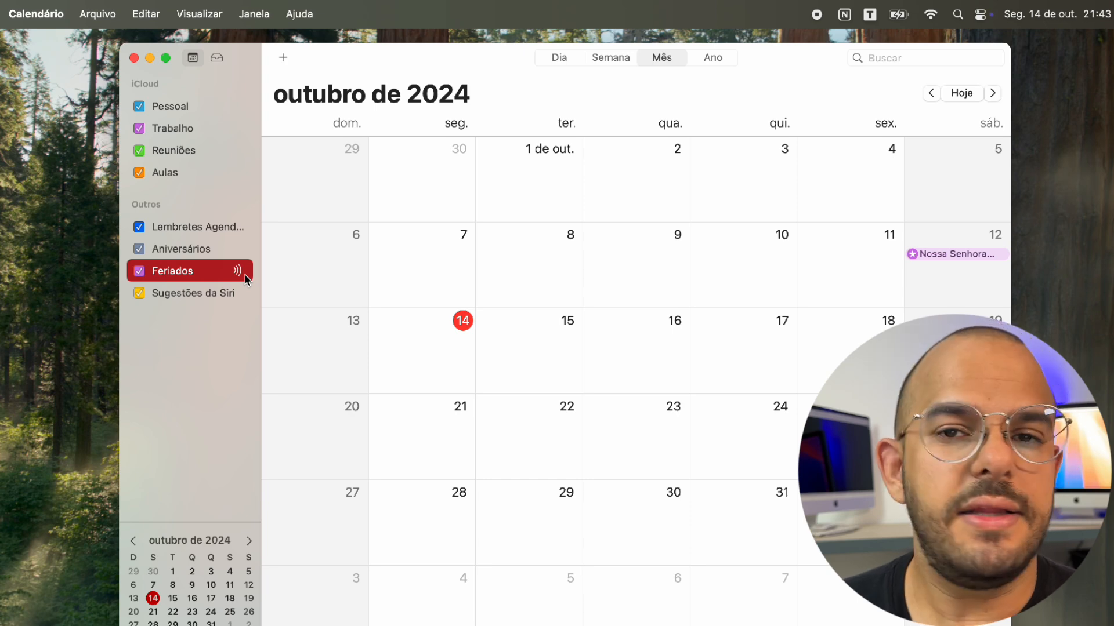
click(223, 299)
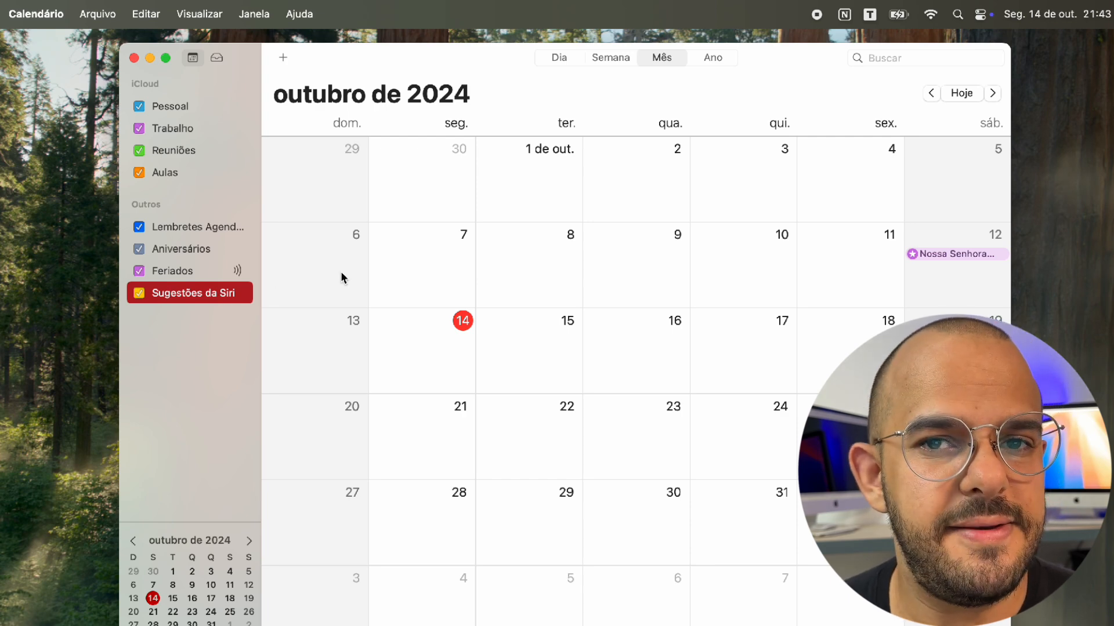
click(217, 174)
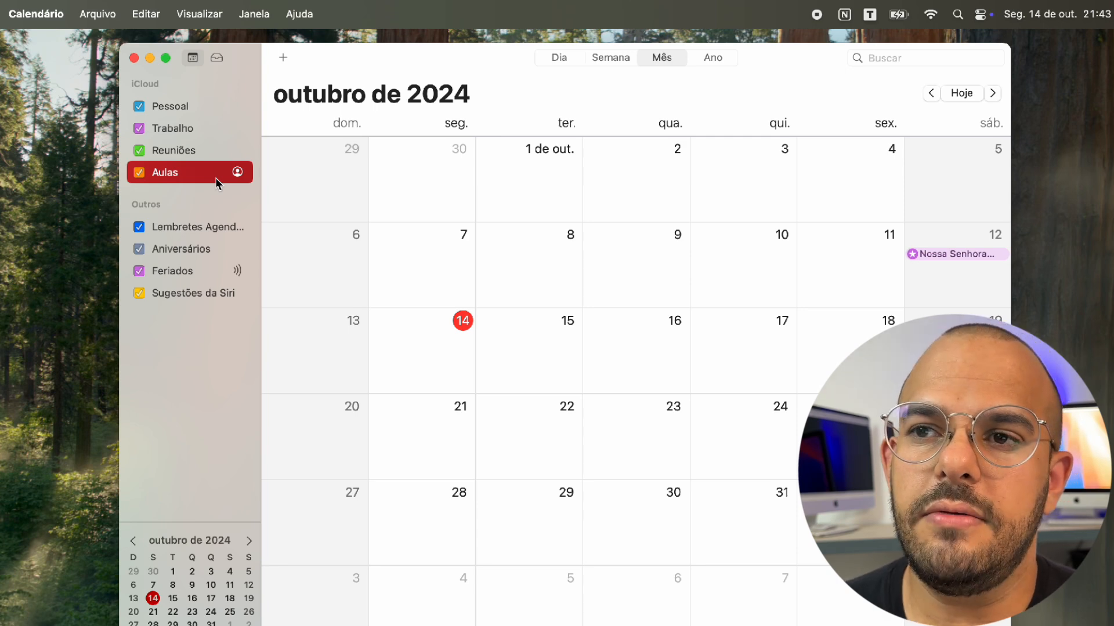
click(202, 113)
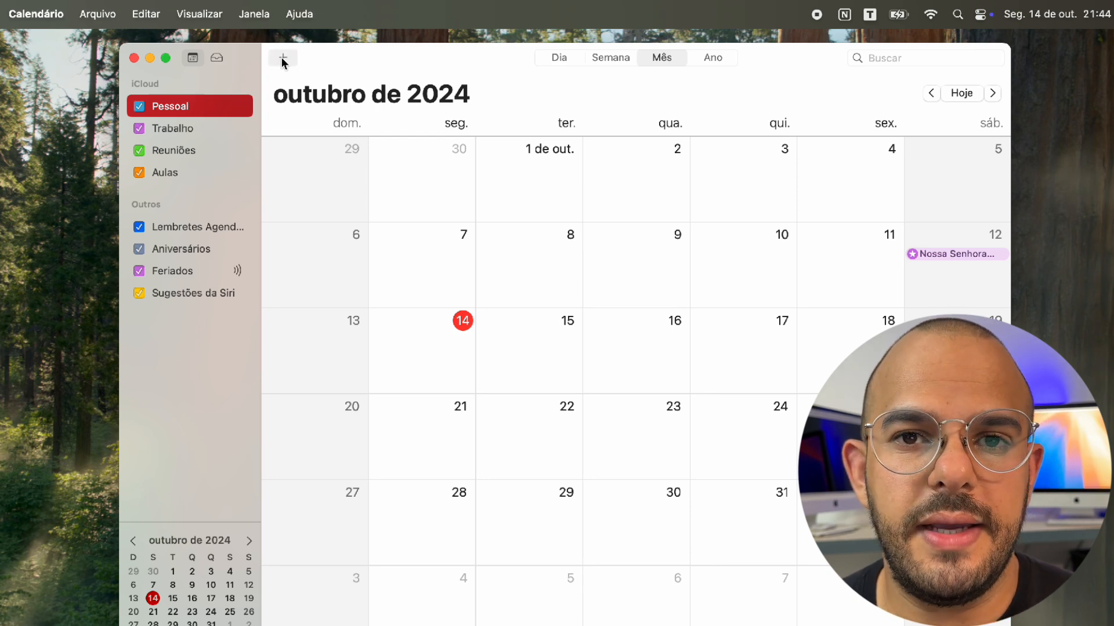
click(109, 8)
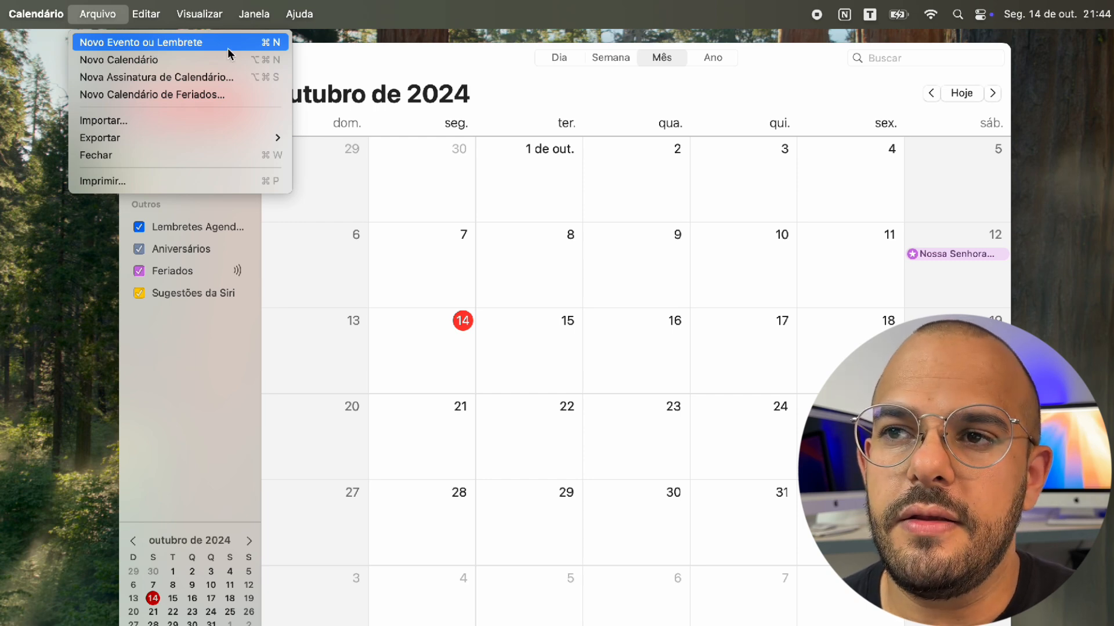
Add a new event titled 'Dentista' on 14 October 2024, 21:00 to 22:00, via the + button
click(257, 68)
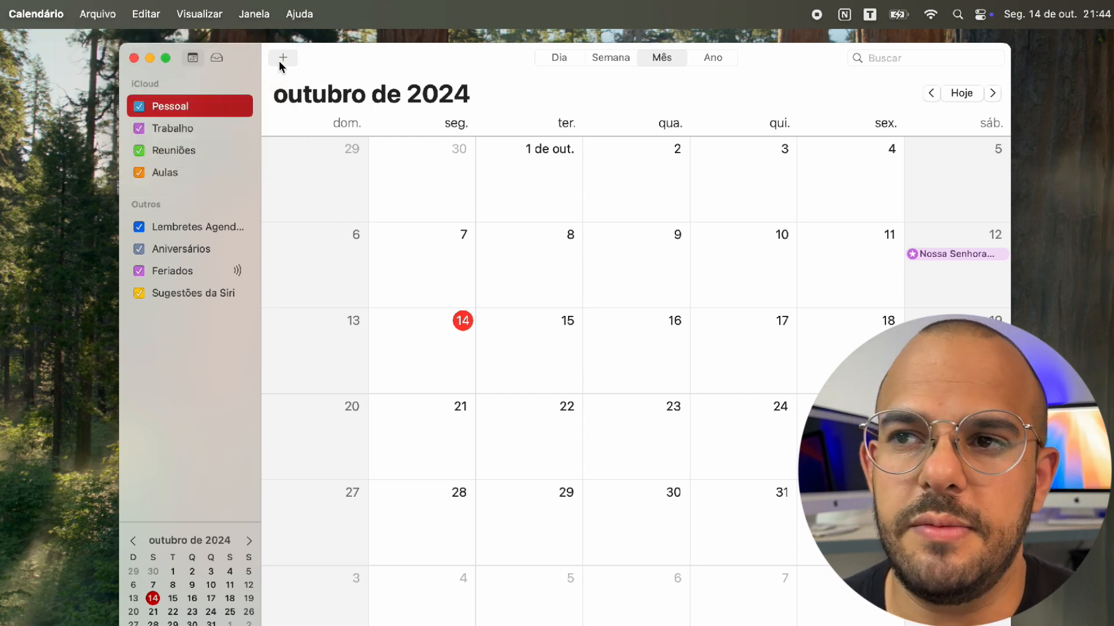
click(280, 63)
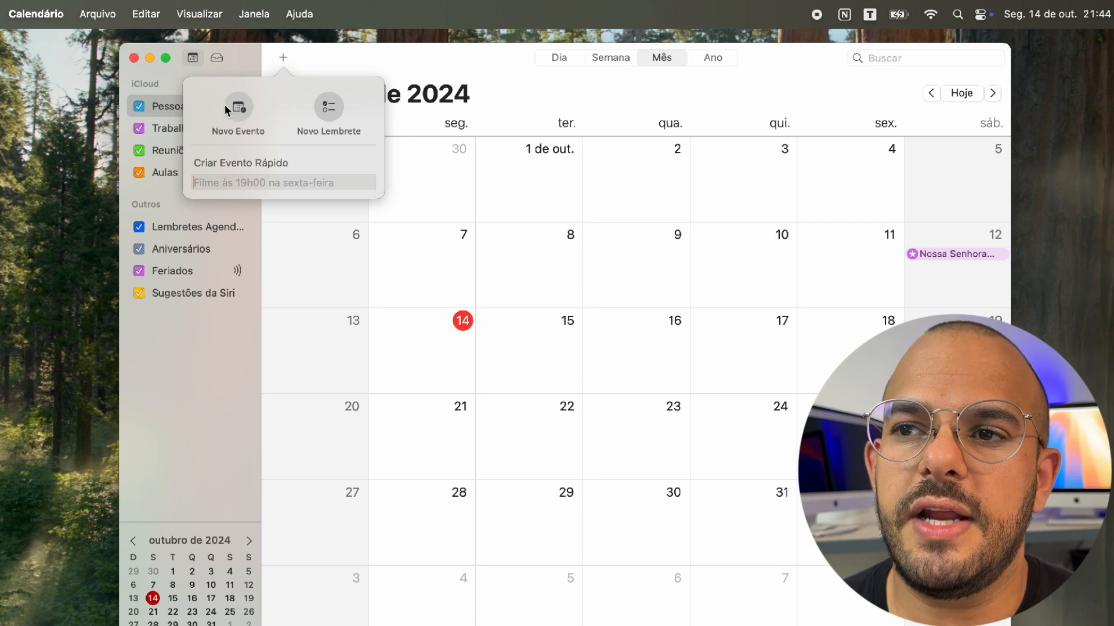
click(247, 109)
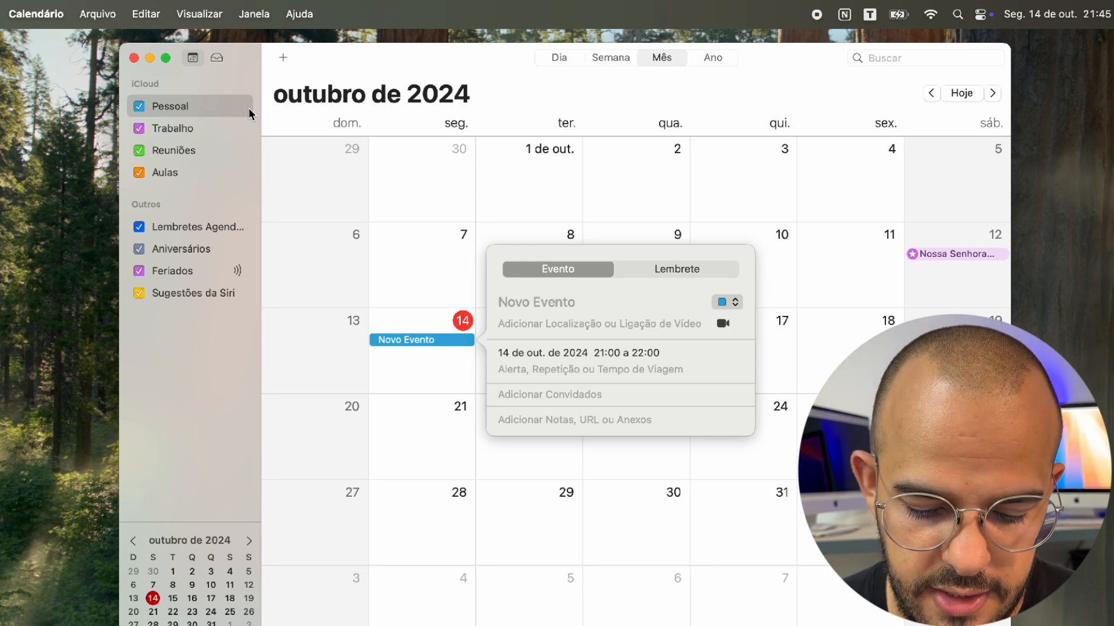
text(Dentista)
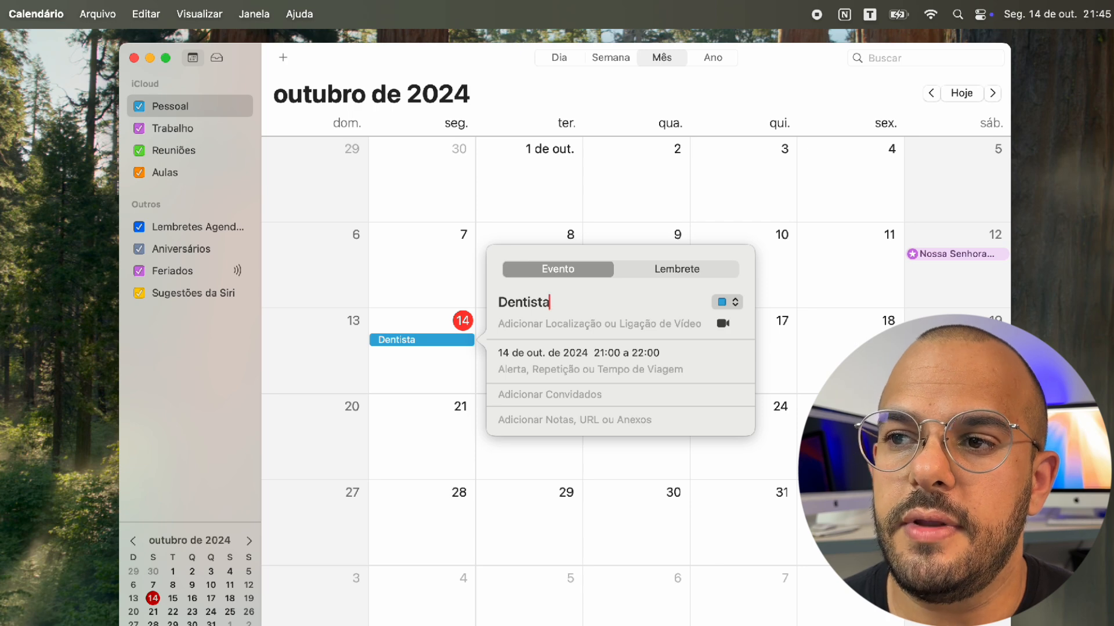
click(555, 323)
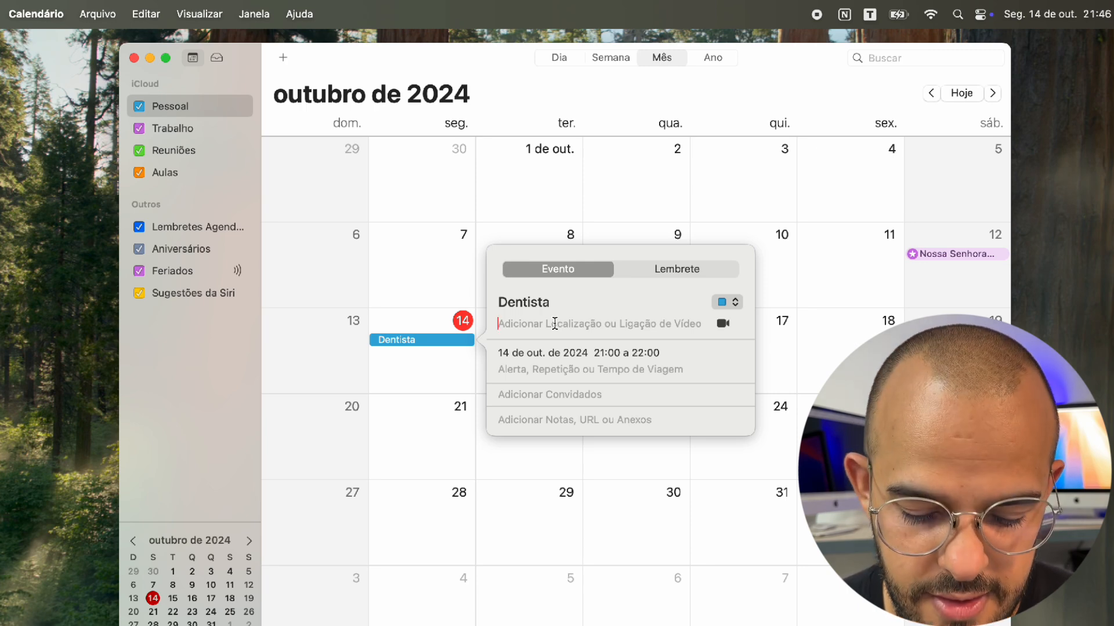
Enter the Belo Horizonte street address as the Dentista location and accept the suggested match
text(Rua)
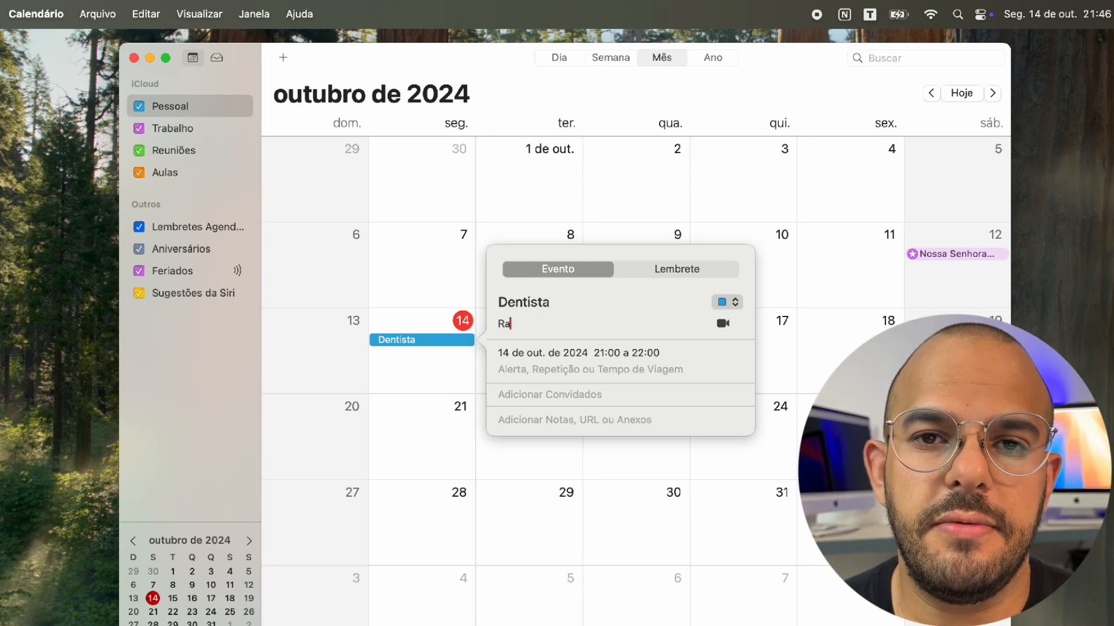
key(BackSpace)
key(BackSpace)
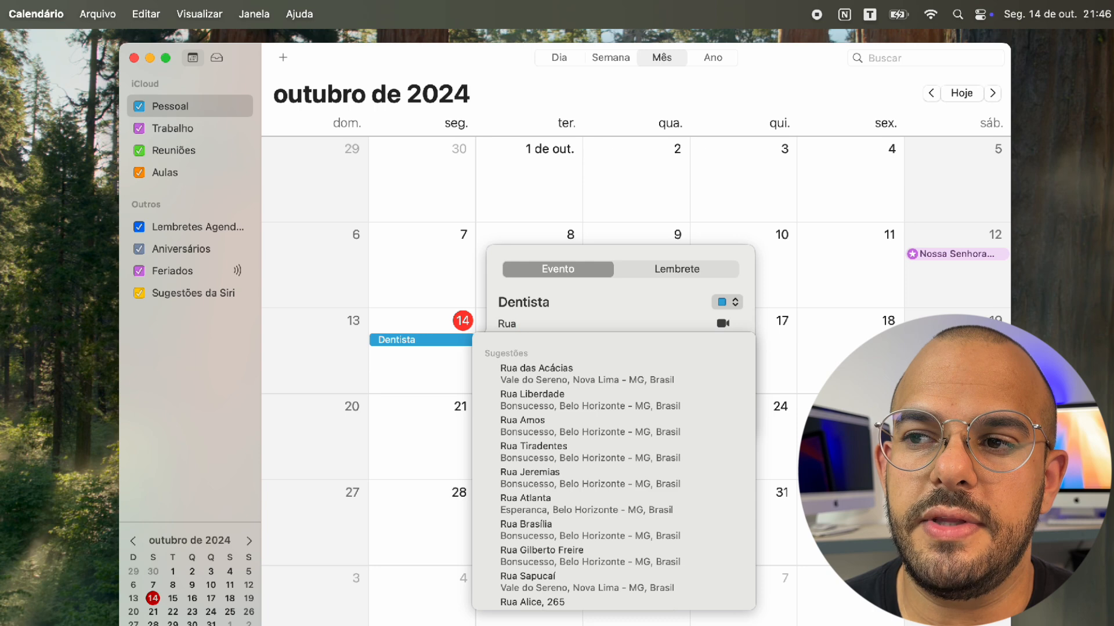
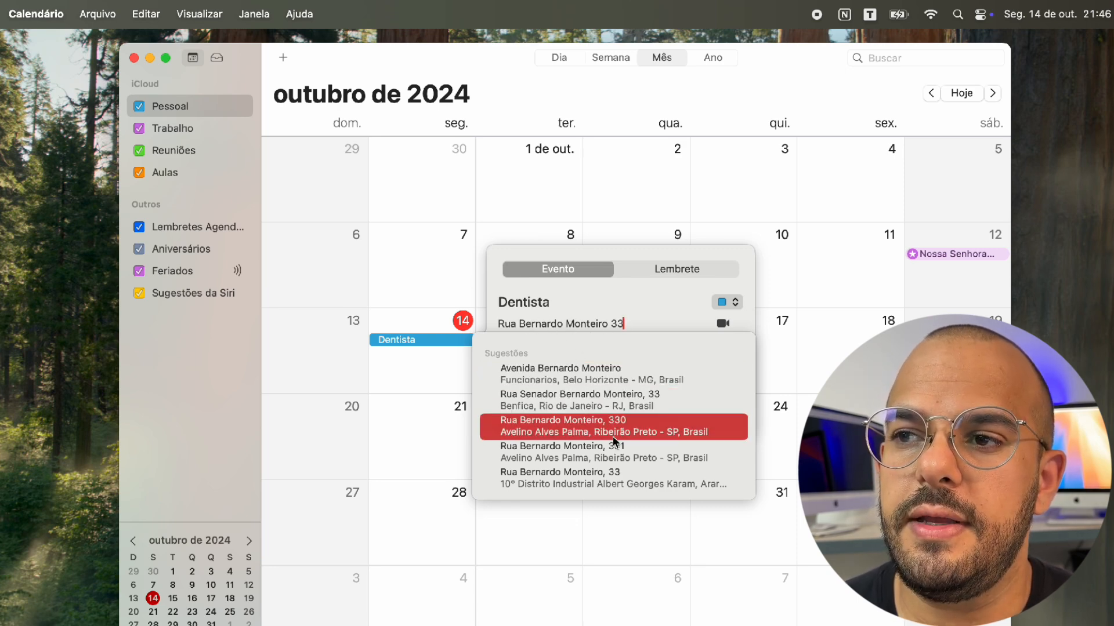
click(616, 381)
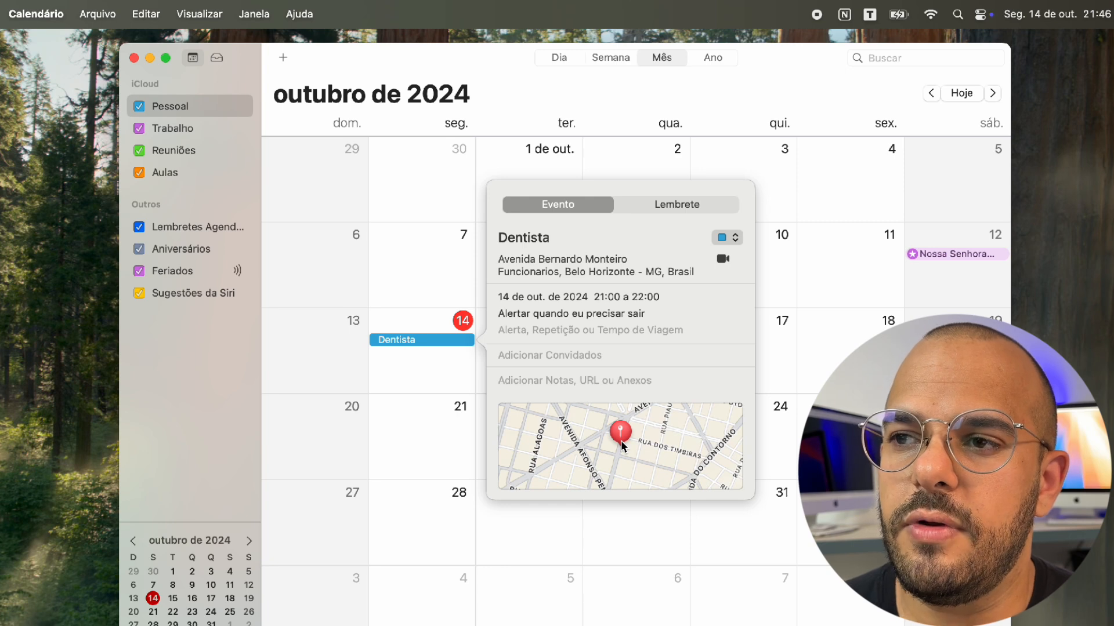
Move the Dentista appointment to 15 October 2024, starting at 14:00 and ending at 15:30
click(517, 293)
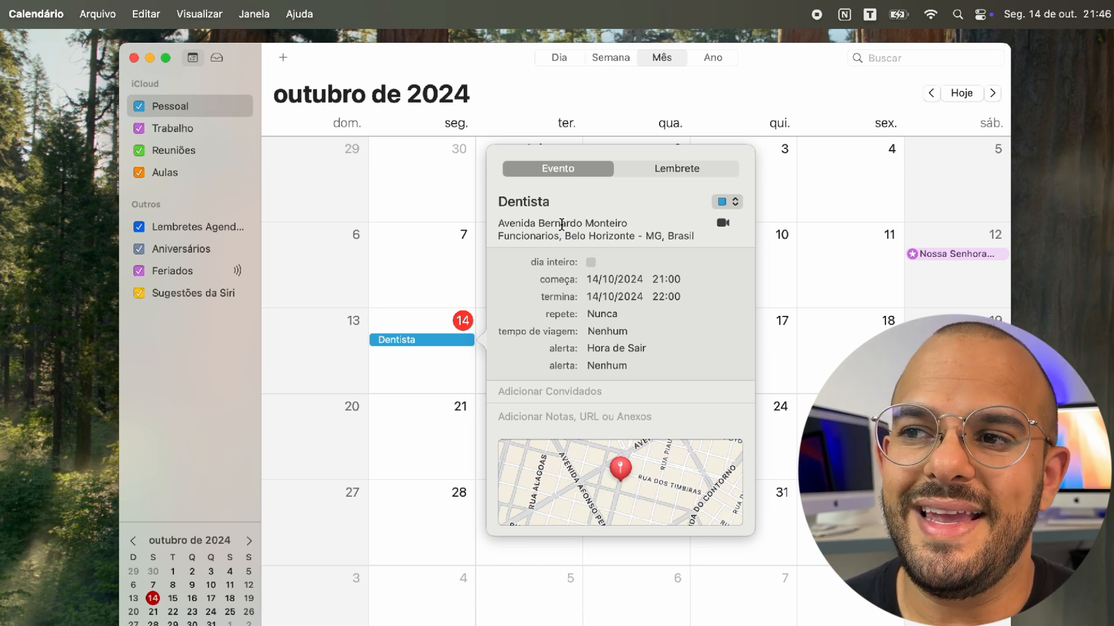
click(610, 278)
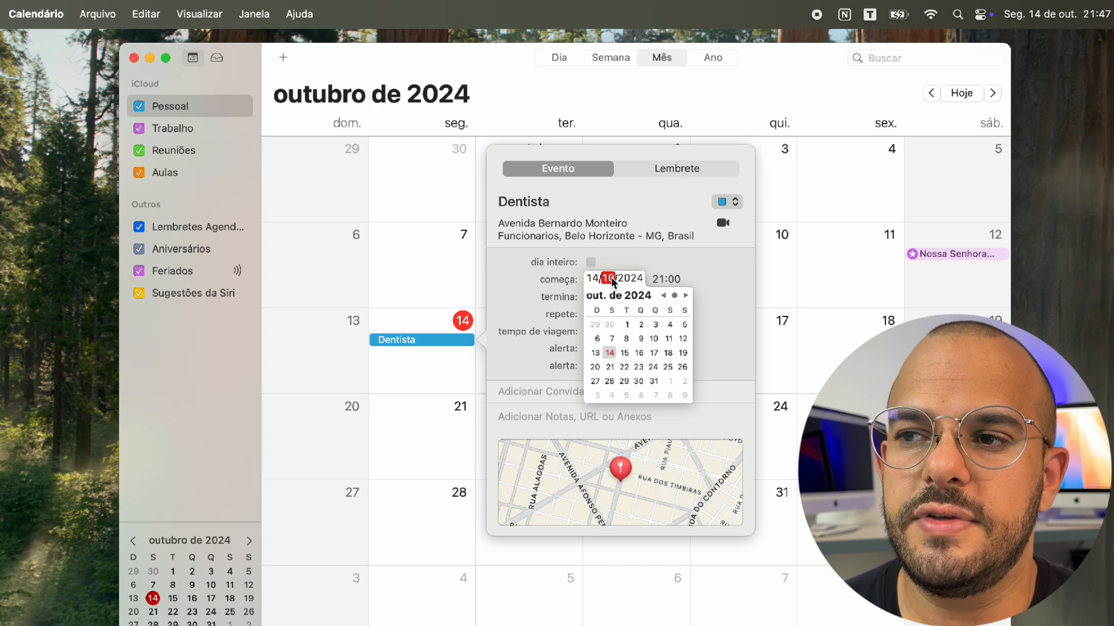
click(630, 353)
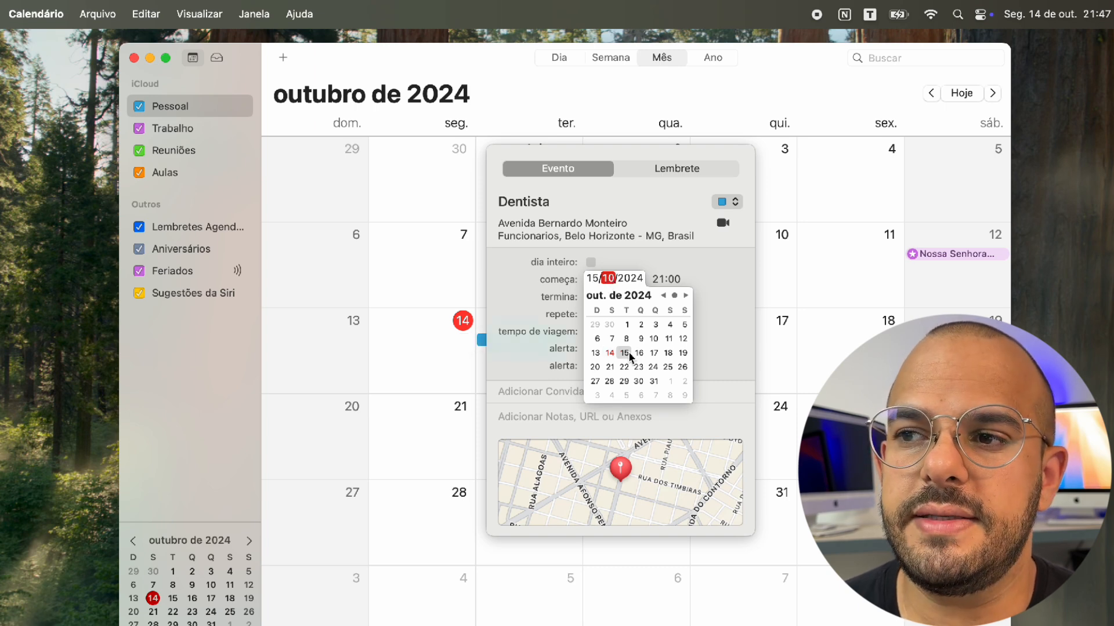
click(660, 279)
text(14)
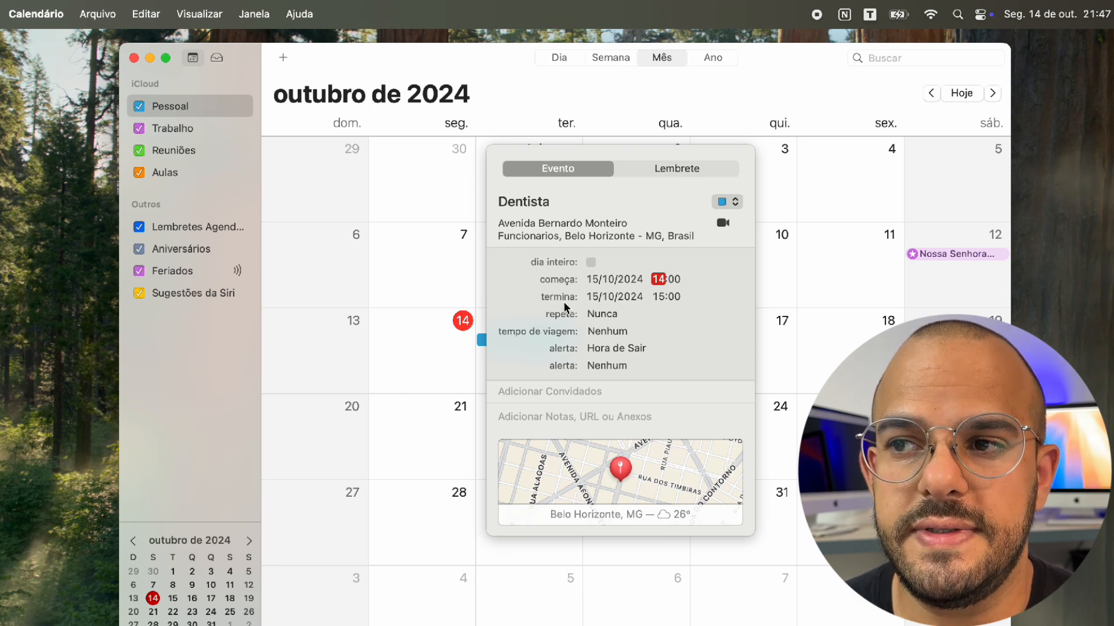
click(667, 299)
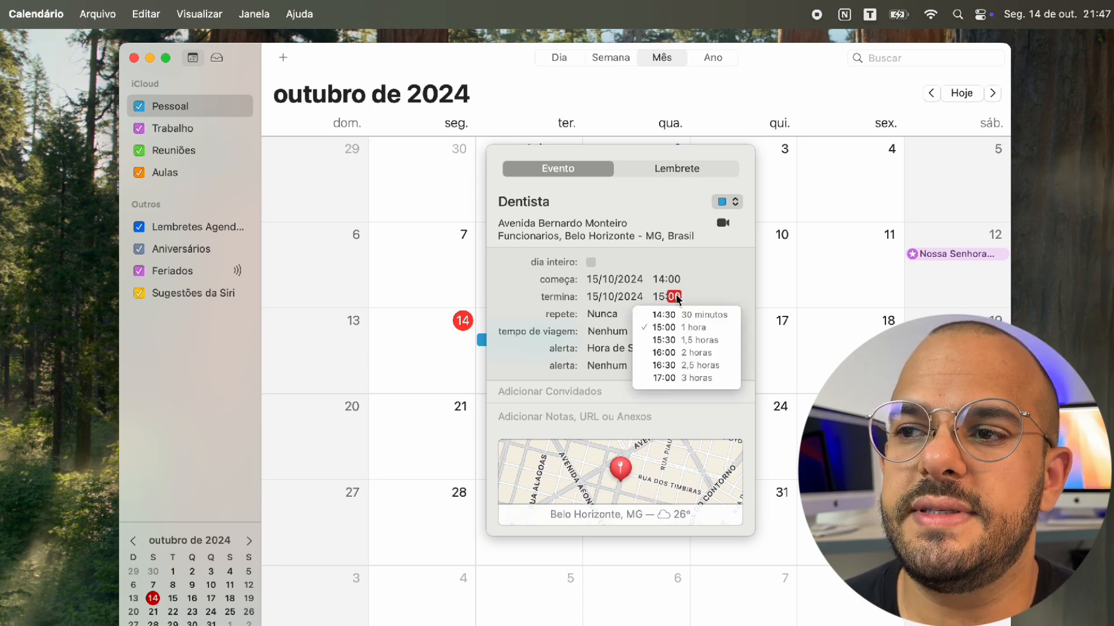
text(30)
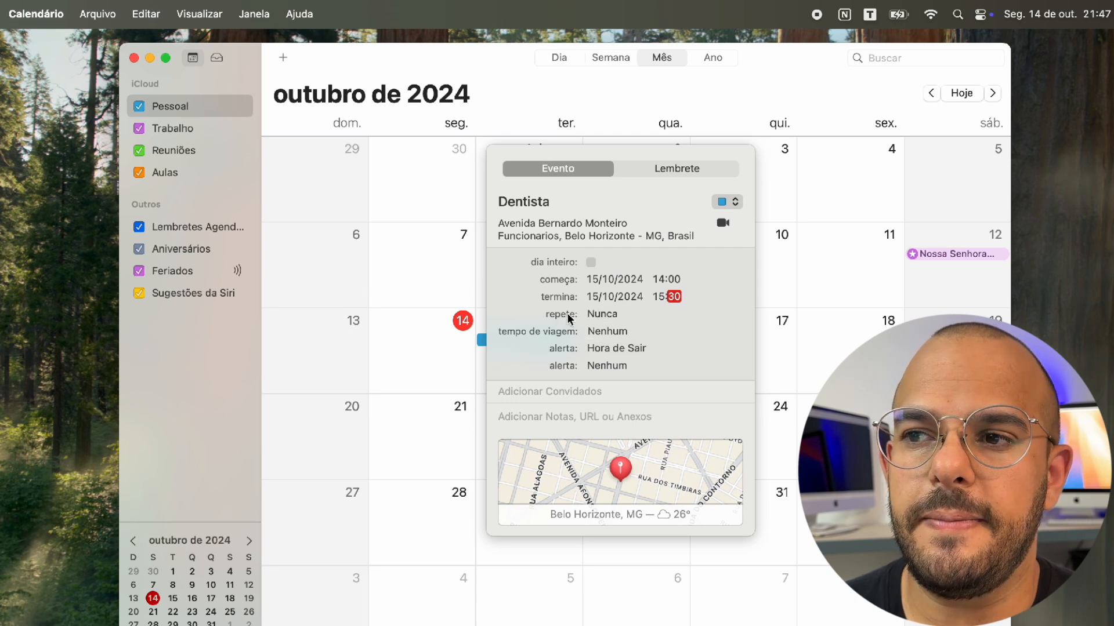
click(660, 317)
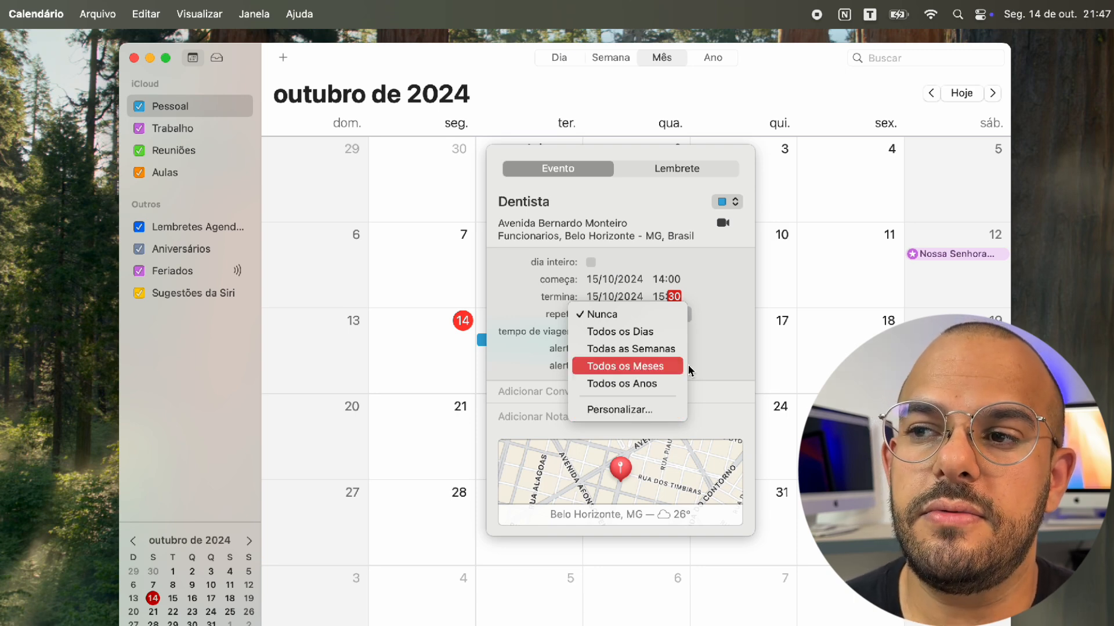
Make the Dentista appointment repeat every week (Todas as Semanas)
click(699, 347)
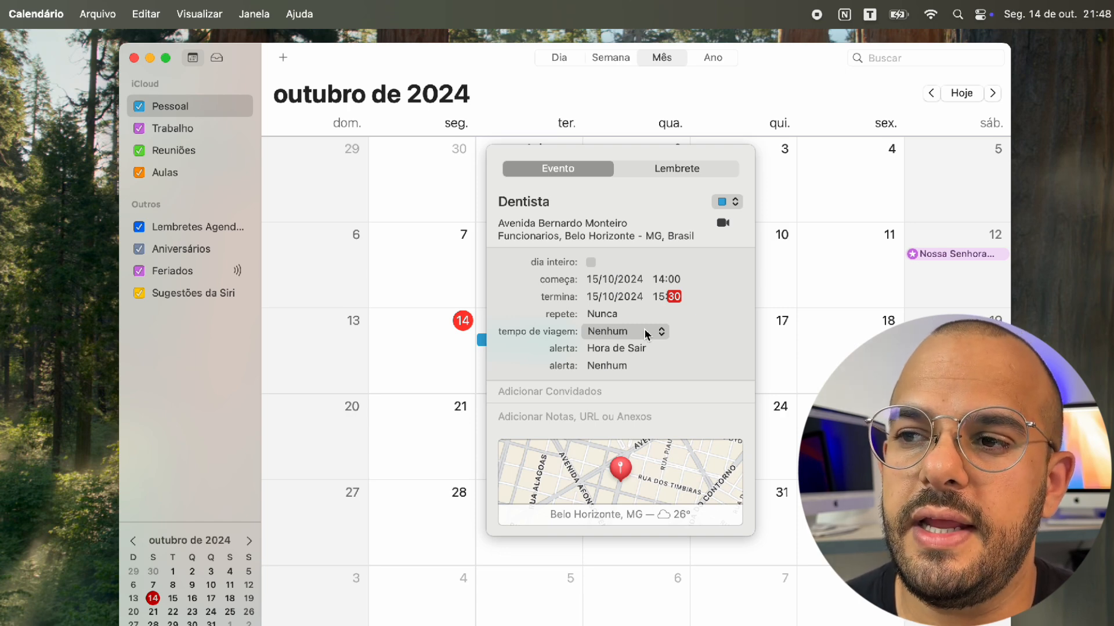
click(645, 335)
click(672, 307)
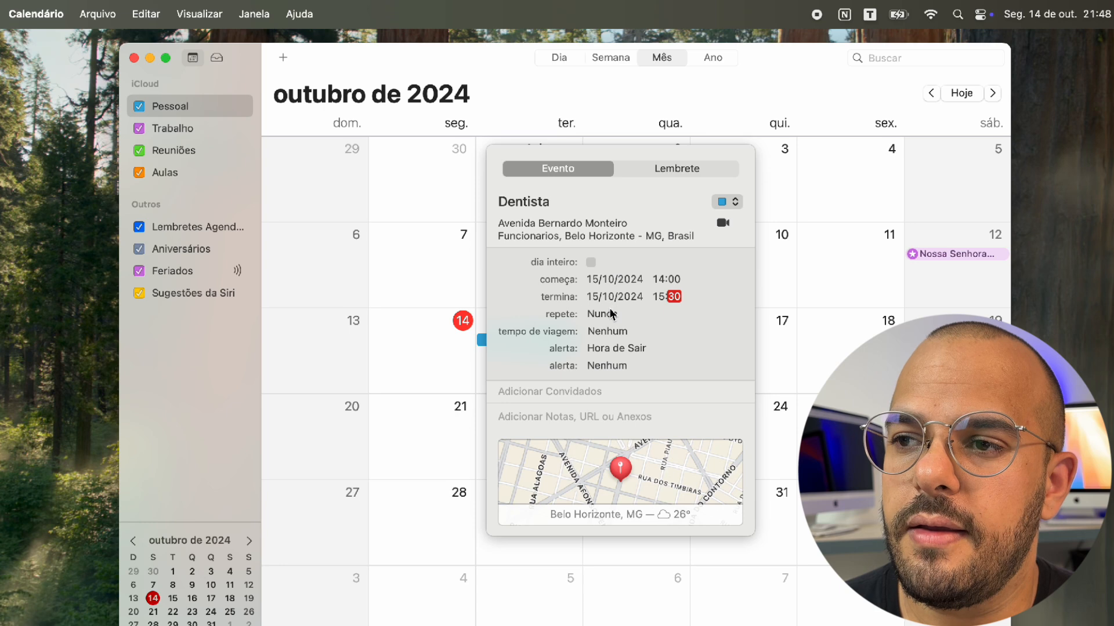
click(611, 314)
click(638, 343)
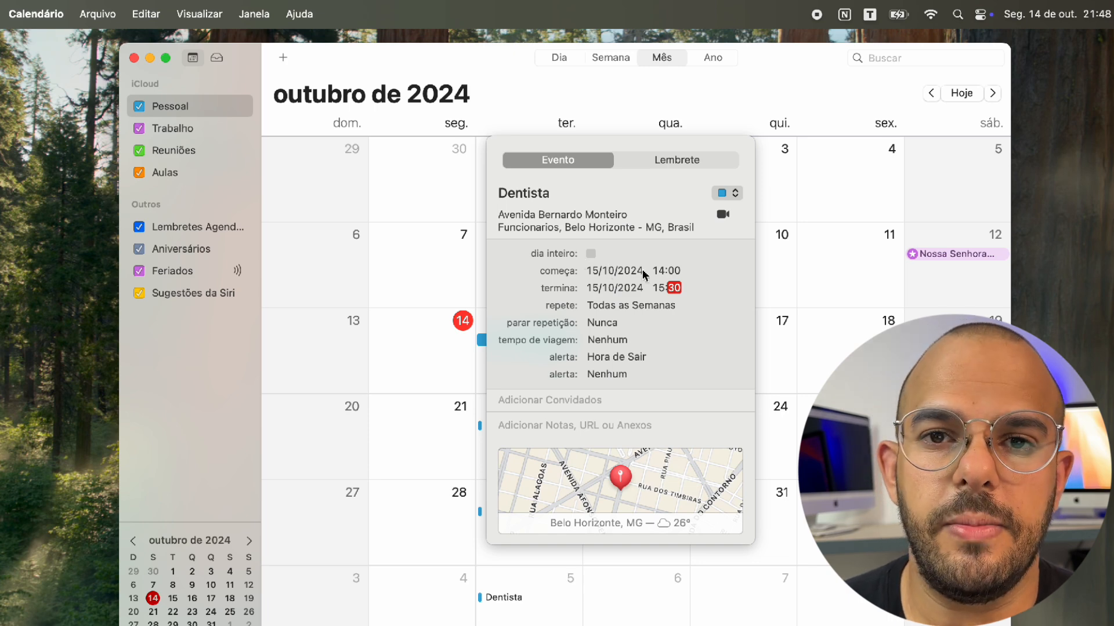
Add 15 minutes of travel time and keep the Hora de Sair alert
click(618, 339)
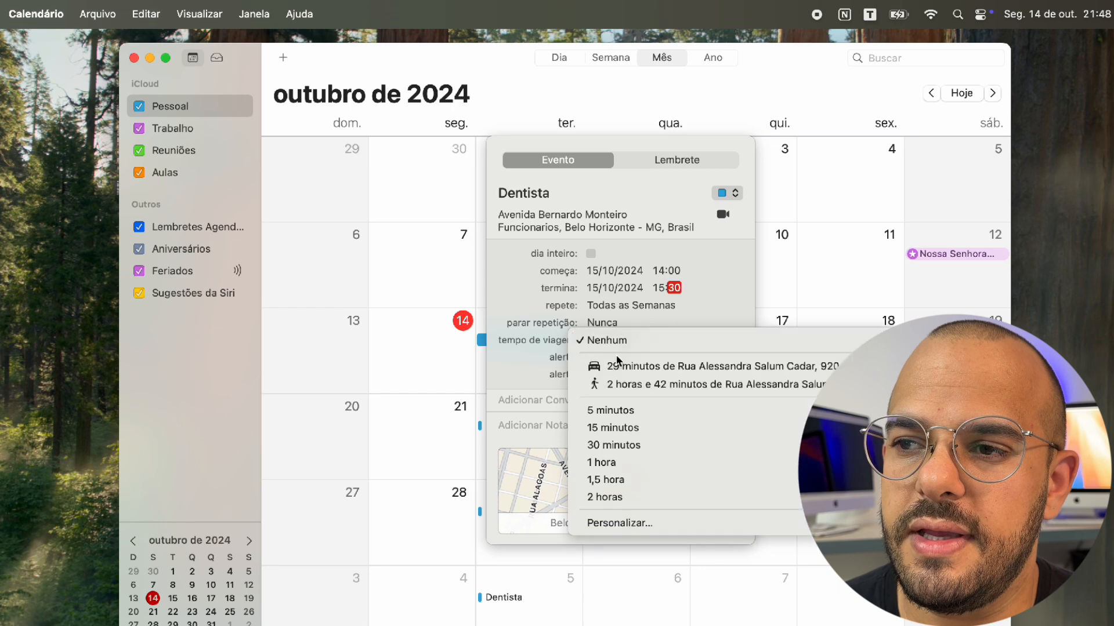
click(639, 433)
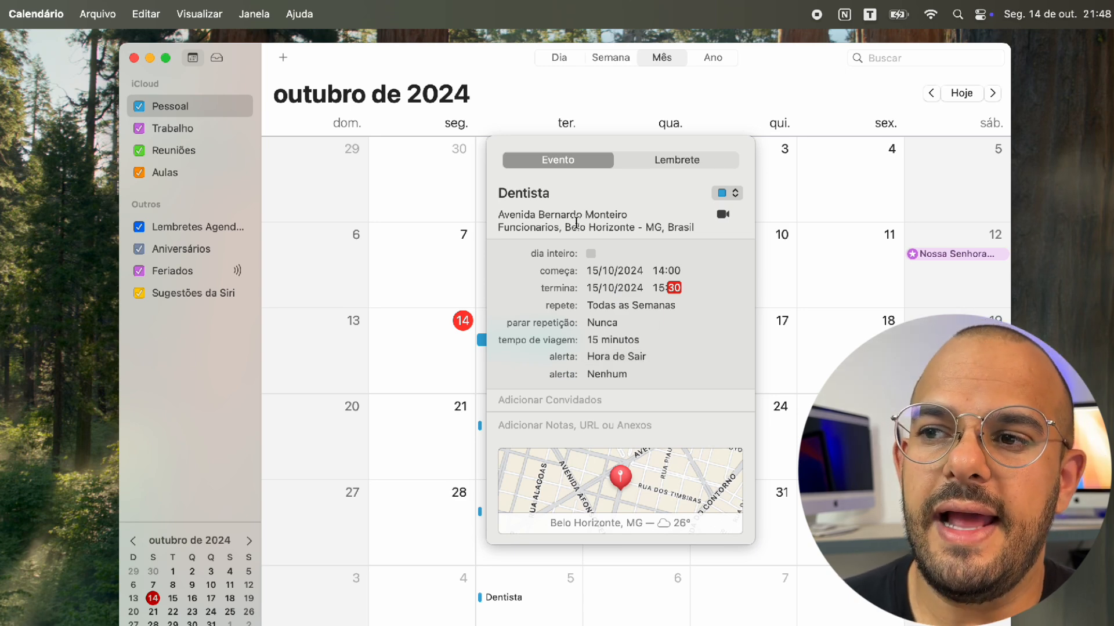
click(647, 356)
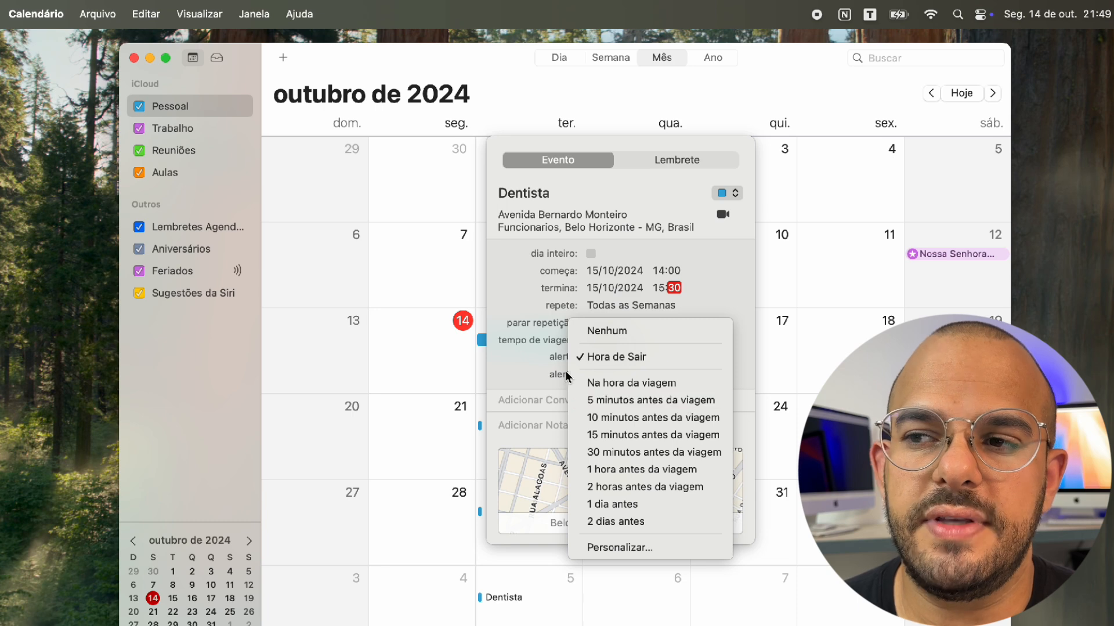
click(531, 383)
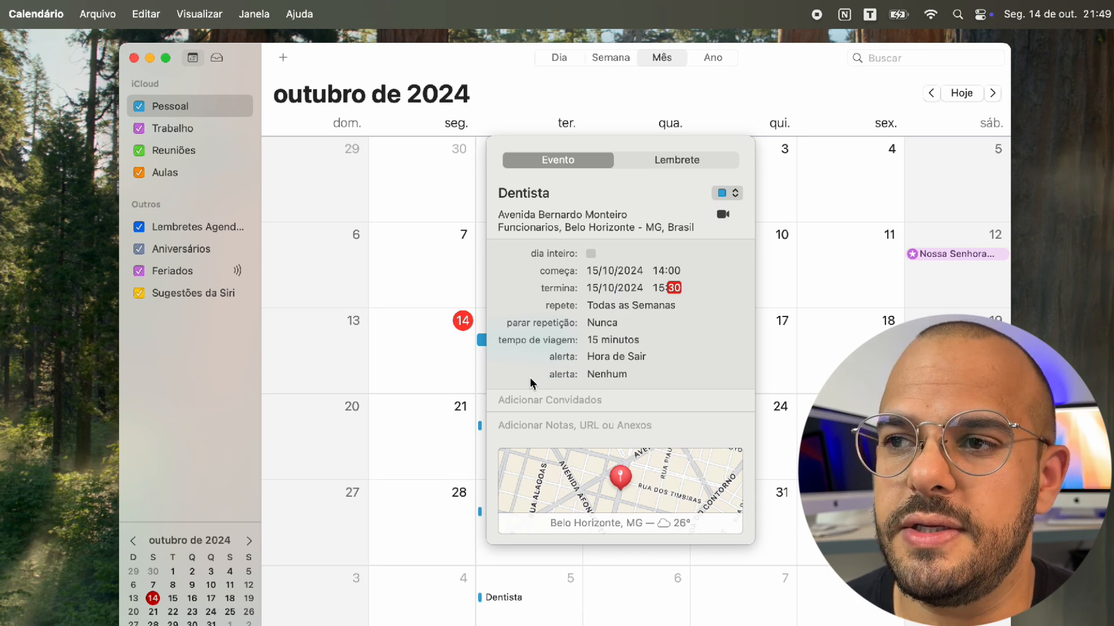
Keep the Dentista event in the Pessoal calendar and close its details
click(734, 196)
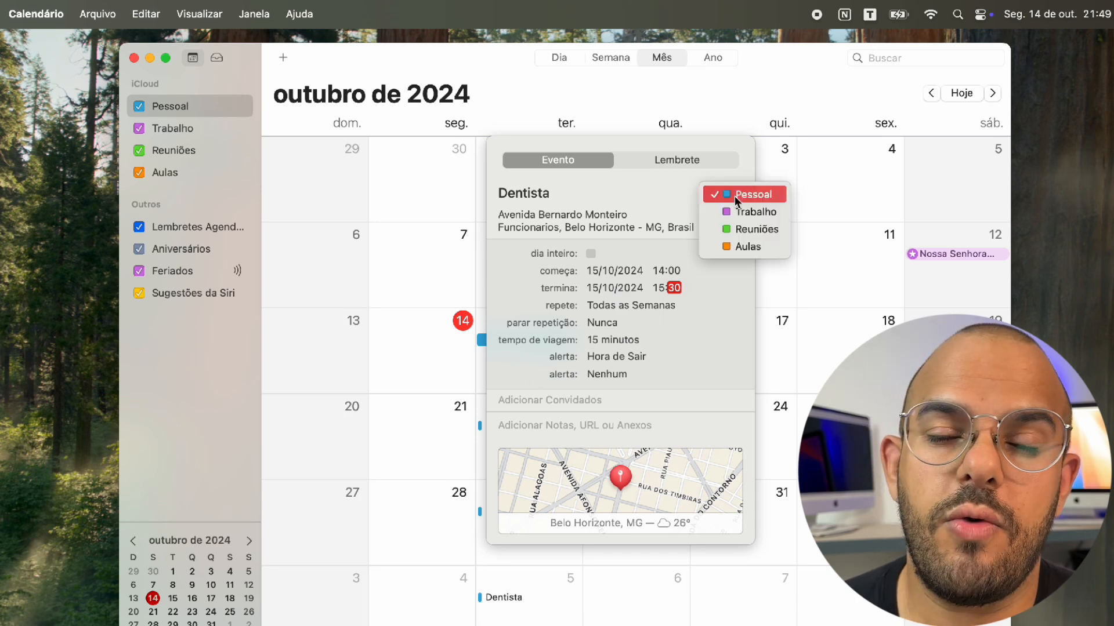
click(683, 189)
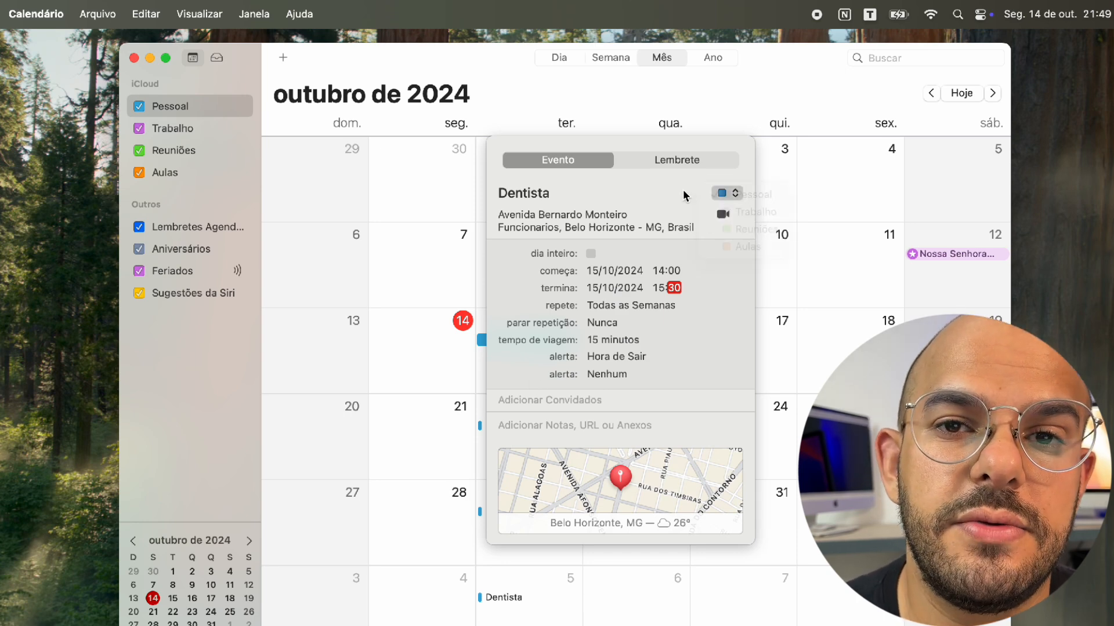
click(725, 193)
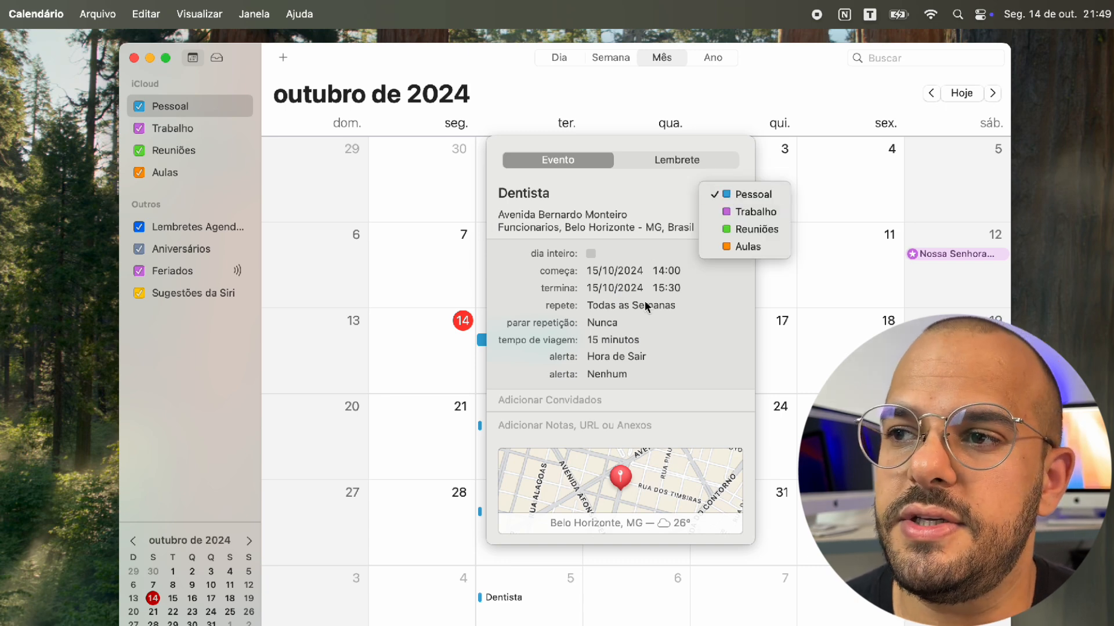
click(648, 390)
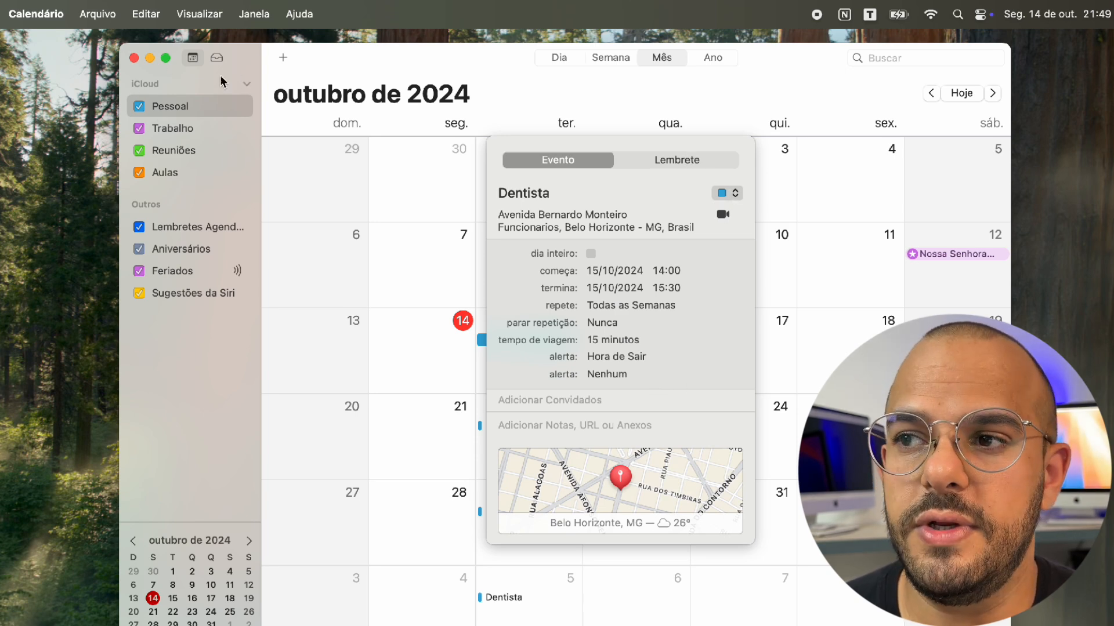
click(725, 193)
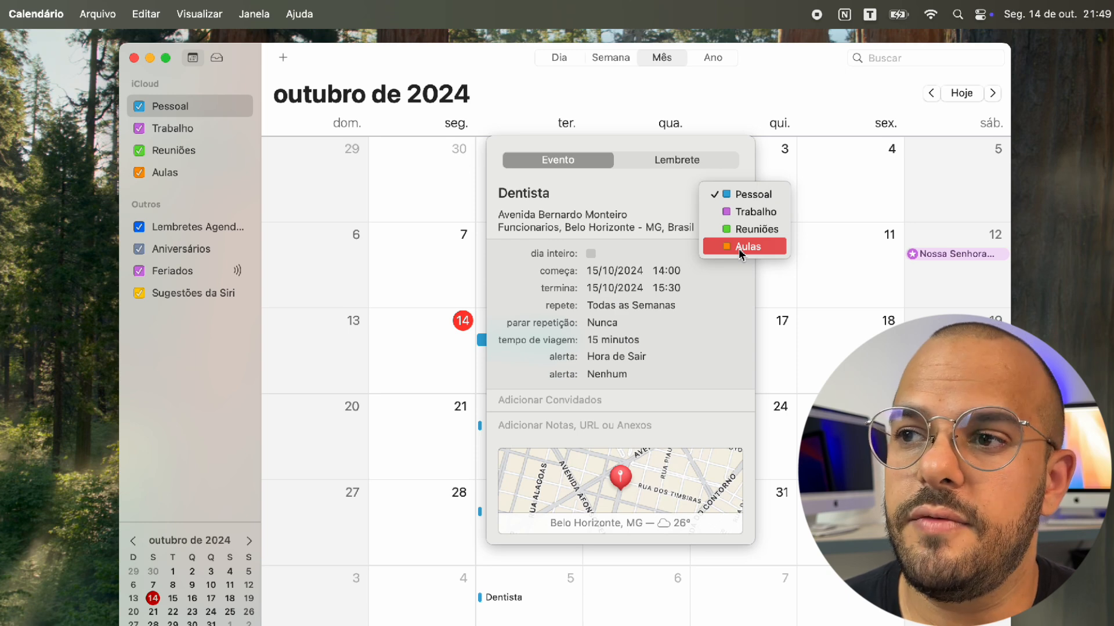
click(734, 195)
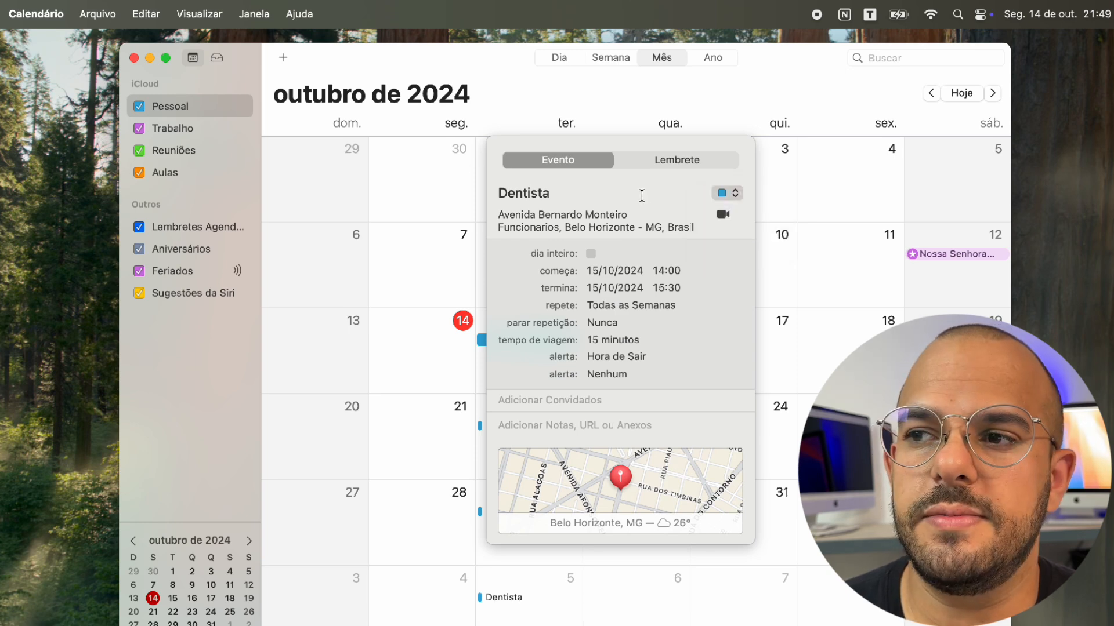
click(770, 294)
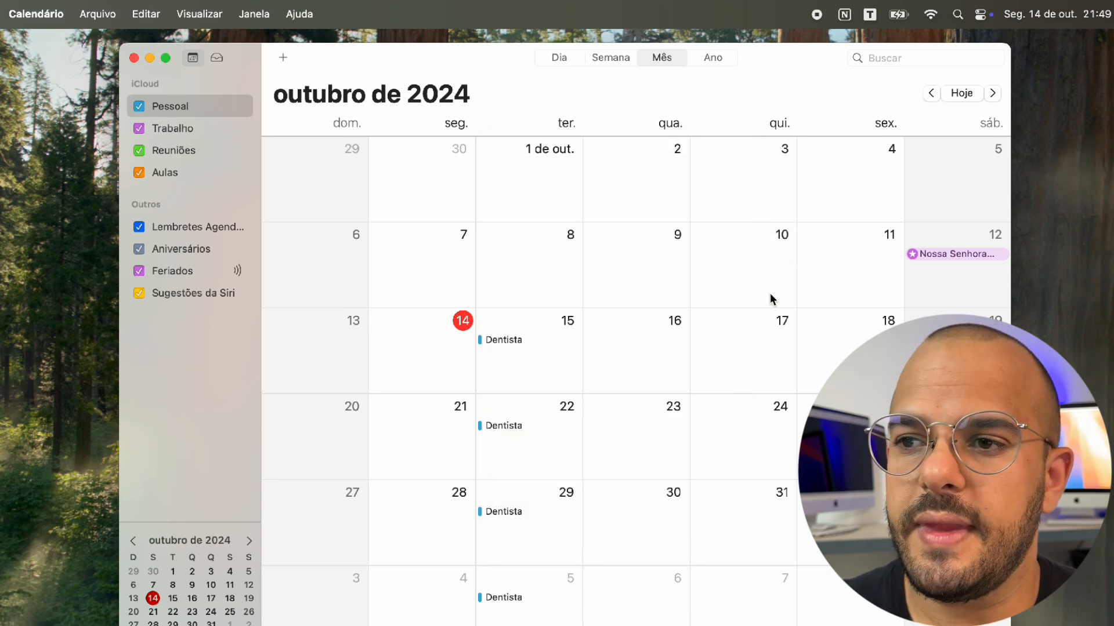
Scroll the month view to November 2024, showing Dentista on the 5th, 12th, 19th and 26th
scroll(574, 358, down, 2)
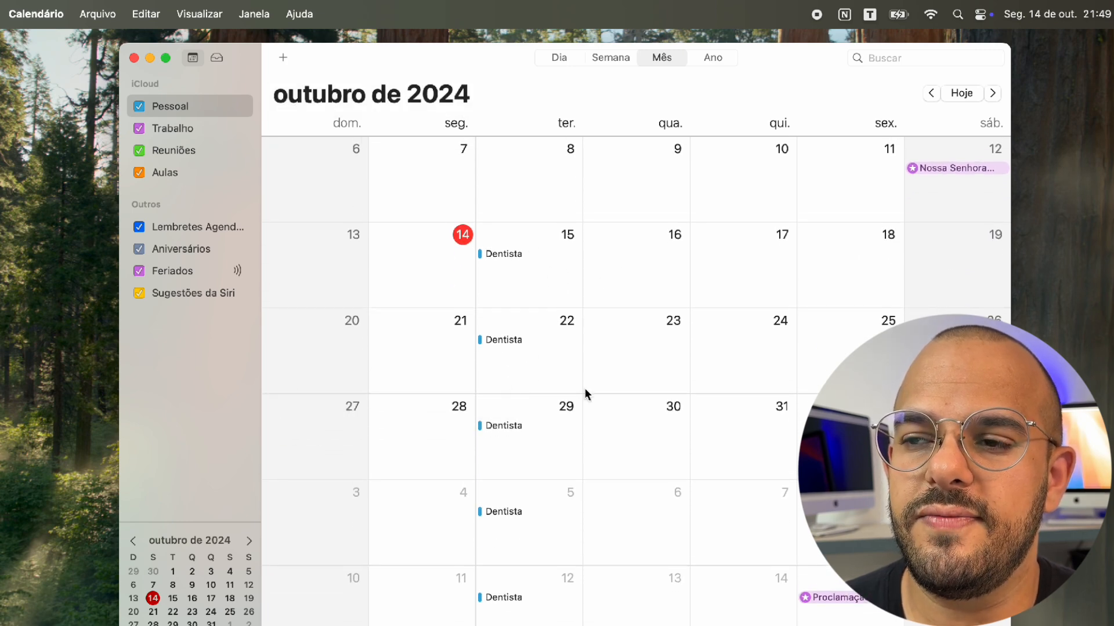
scroll(510, 457, down, 5)
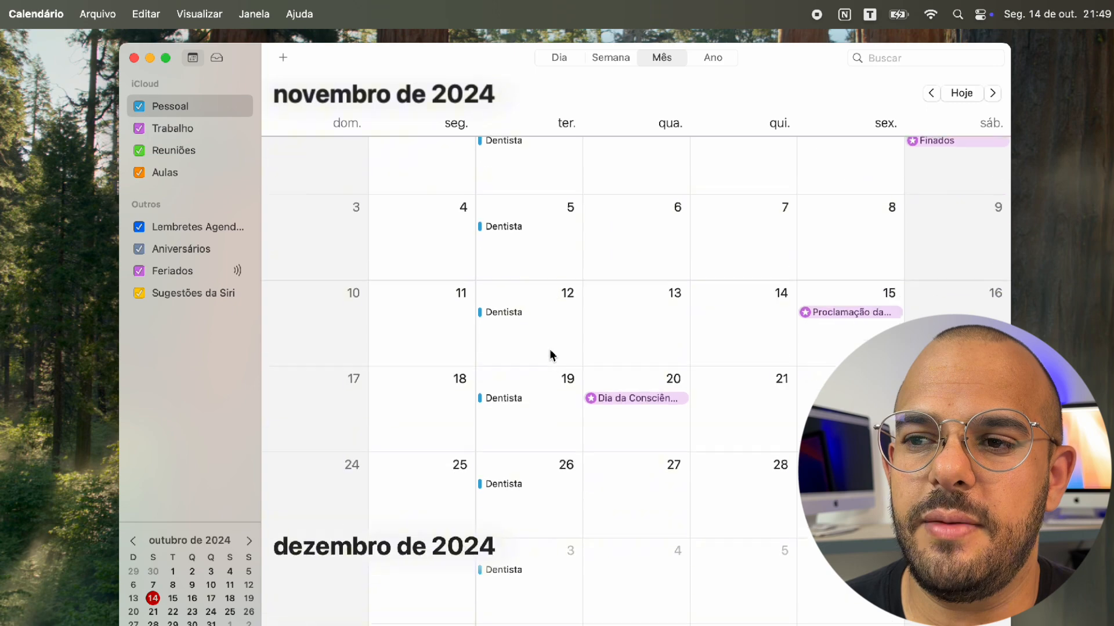
scroll(550, 351, down, 10)
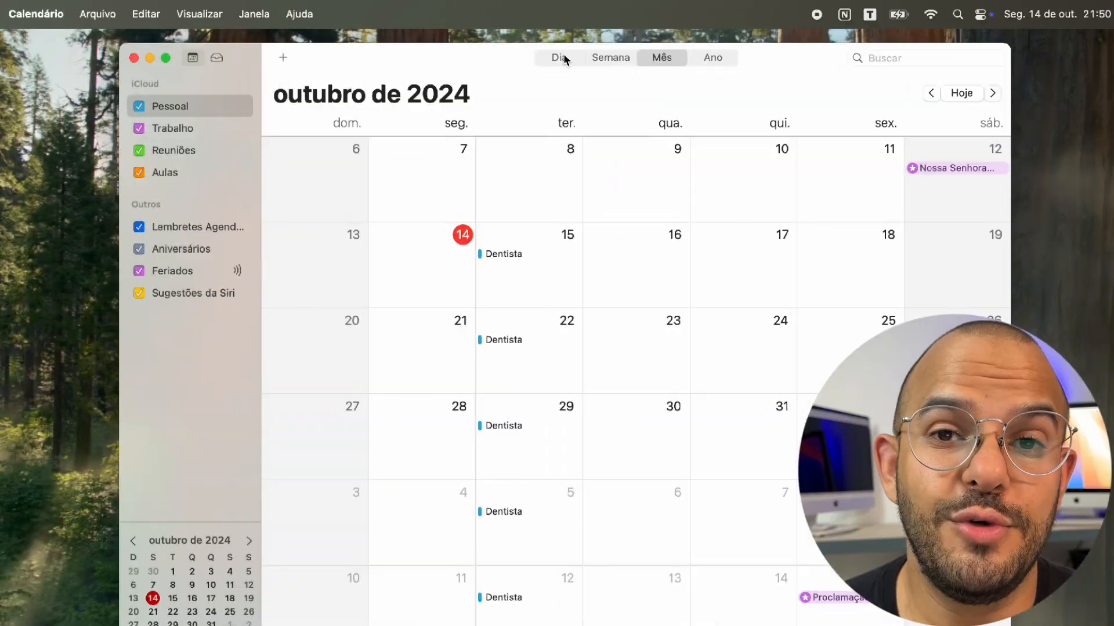
Show 15 October 2024 in Day view with Dentista kept at 14:00–15:30
click(558, 57)
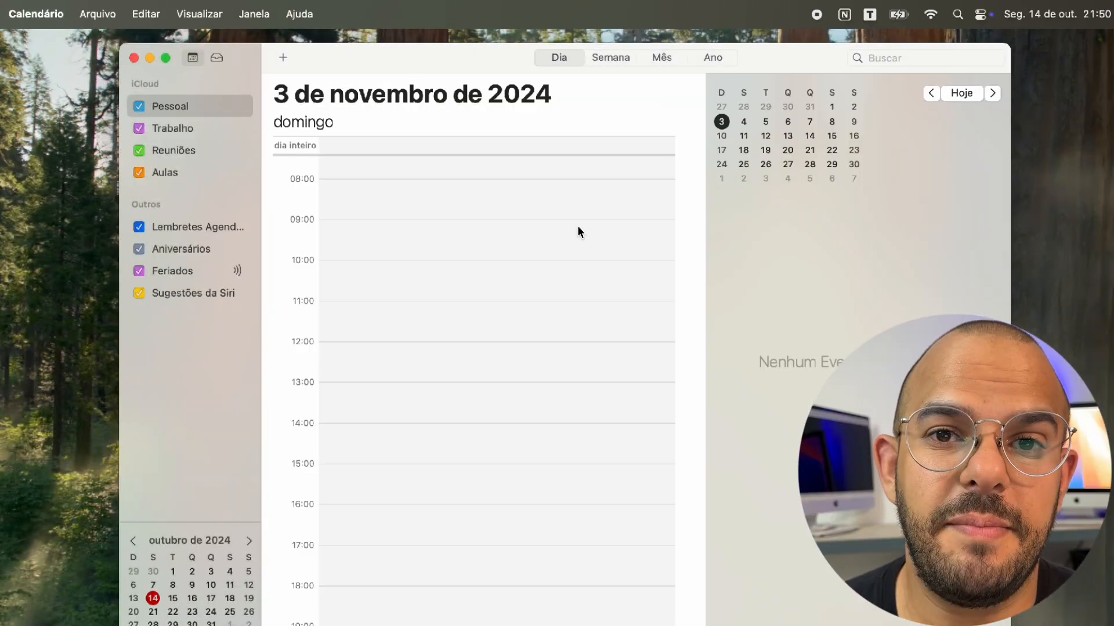
scroll(567, 246, up, 5)
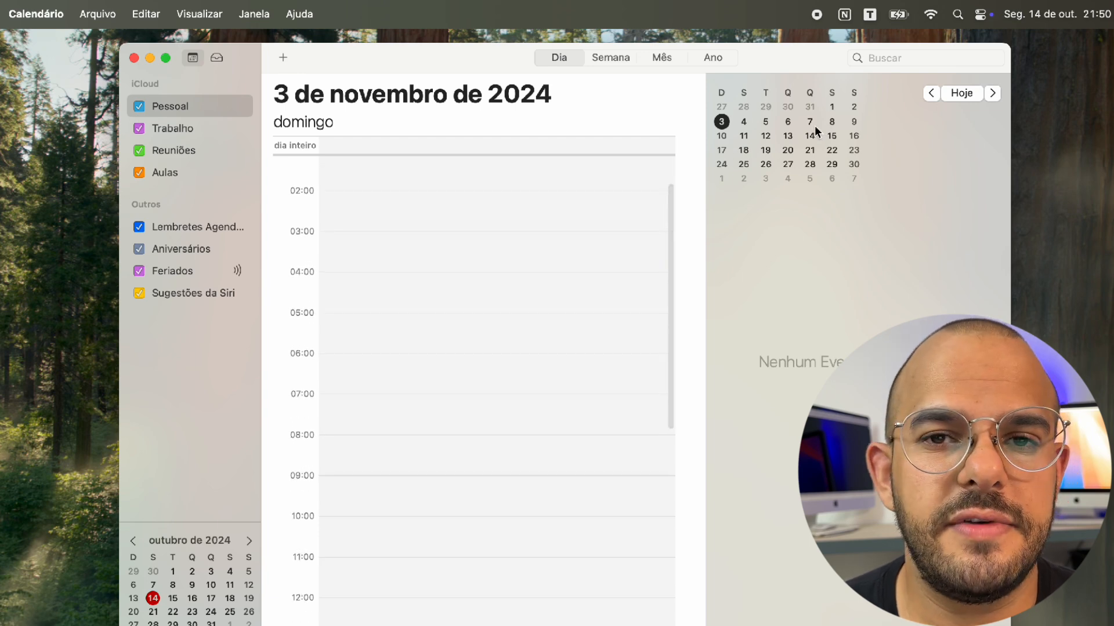
click(971, 97)
click(993, 93)
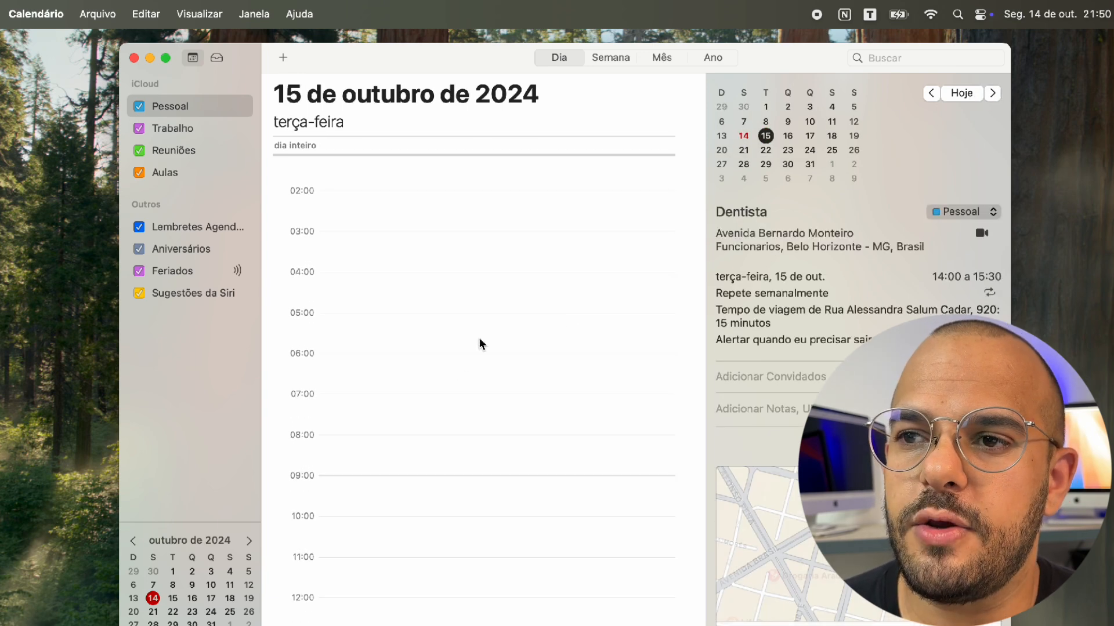
scroll(482, 348, down, 10)
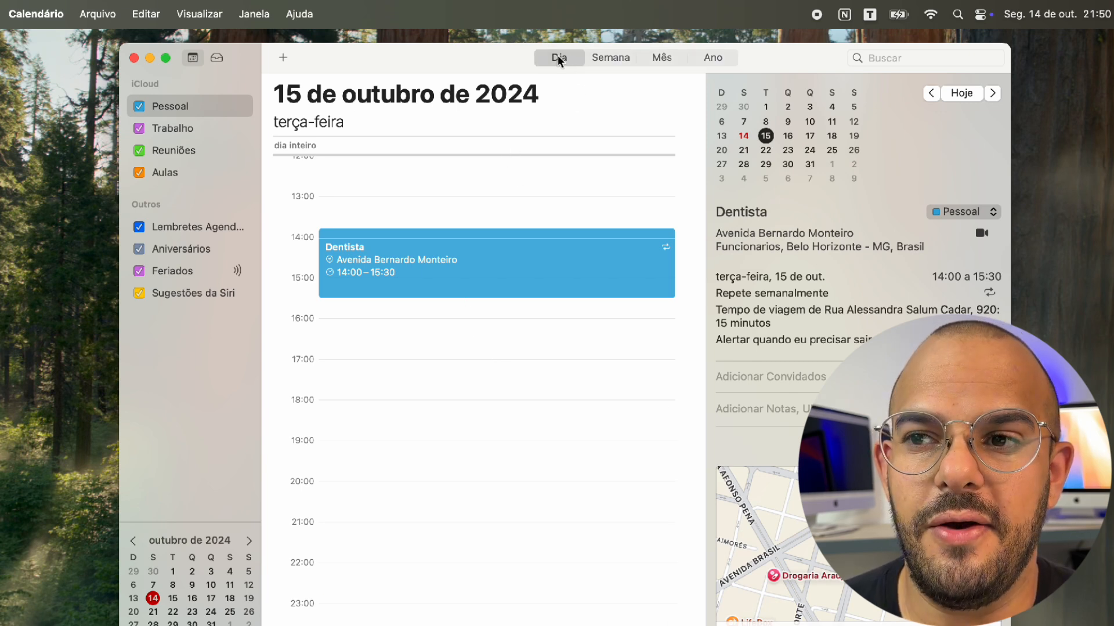
scroll(497, 315, up, 2)
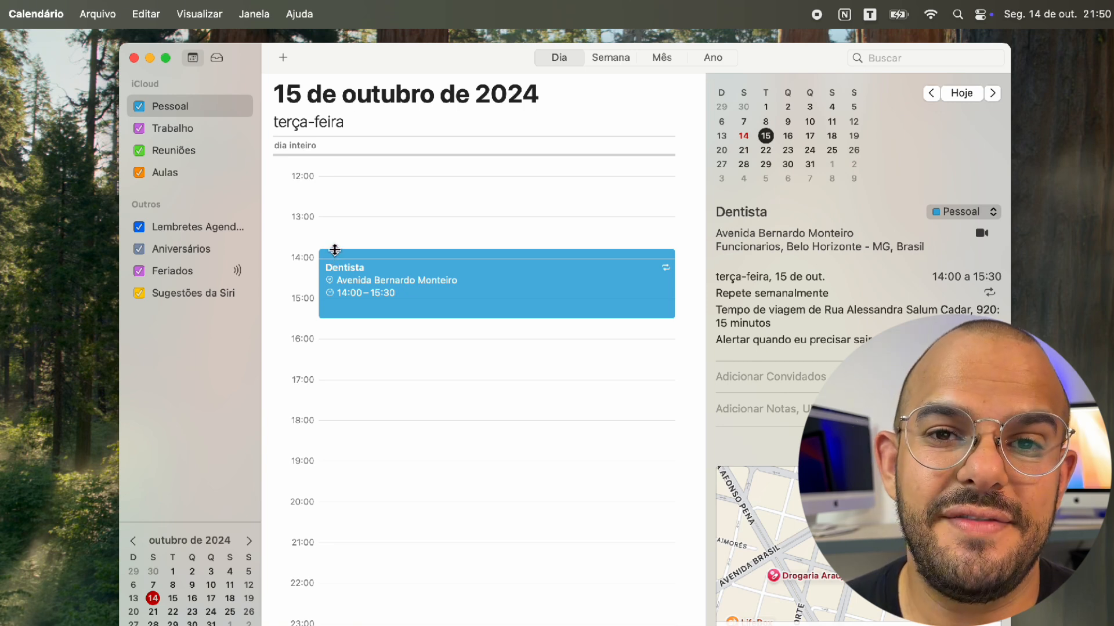
mouse_move(334, 250)
mouse_down()
mouse_move(335, 230)
mouse_move(335, 250)
mouse_up()
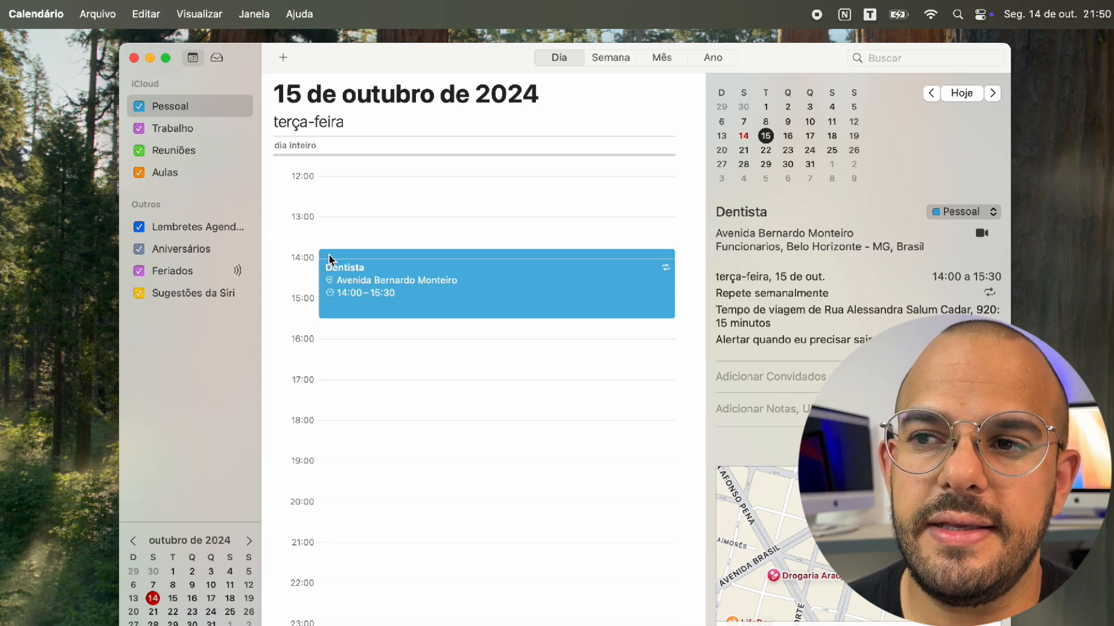
scroll(395, 333, up, 5)
click(394, 286)
Create a 10:00 event titled Natação in Aulas, located at Buritis, Belo Horizonte
drag(394, 286, 394, 332)
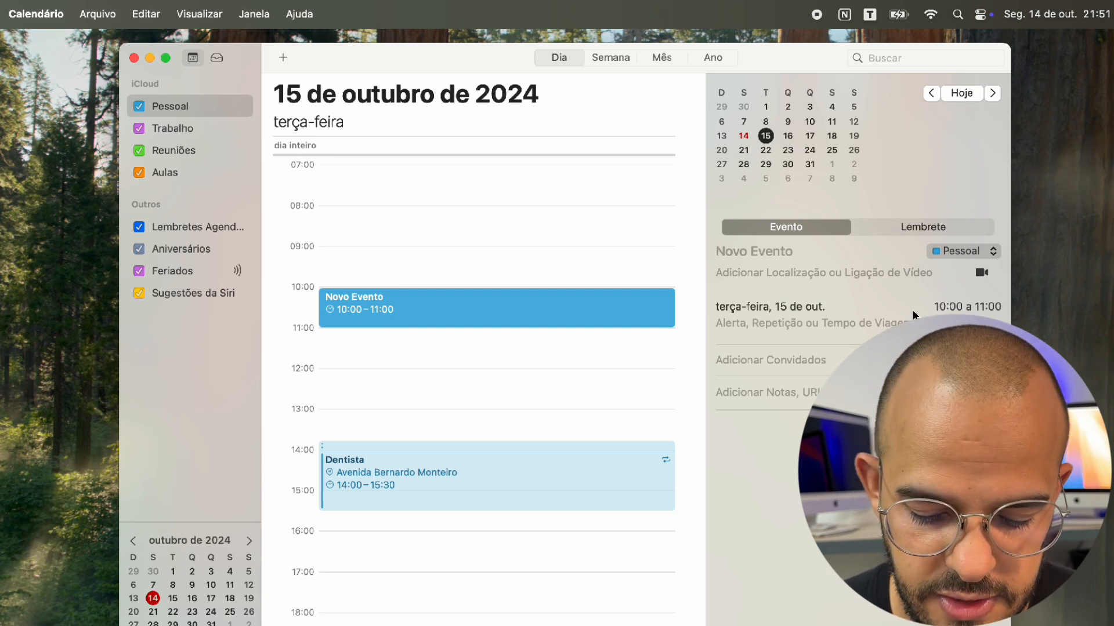
text(Nata)
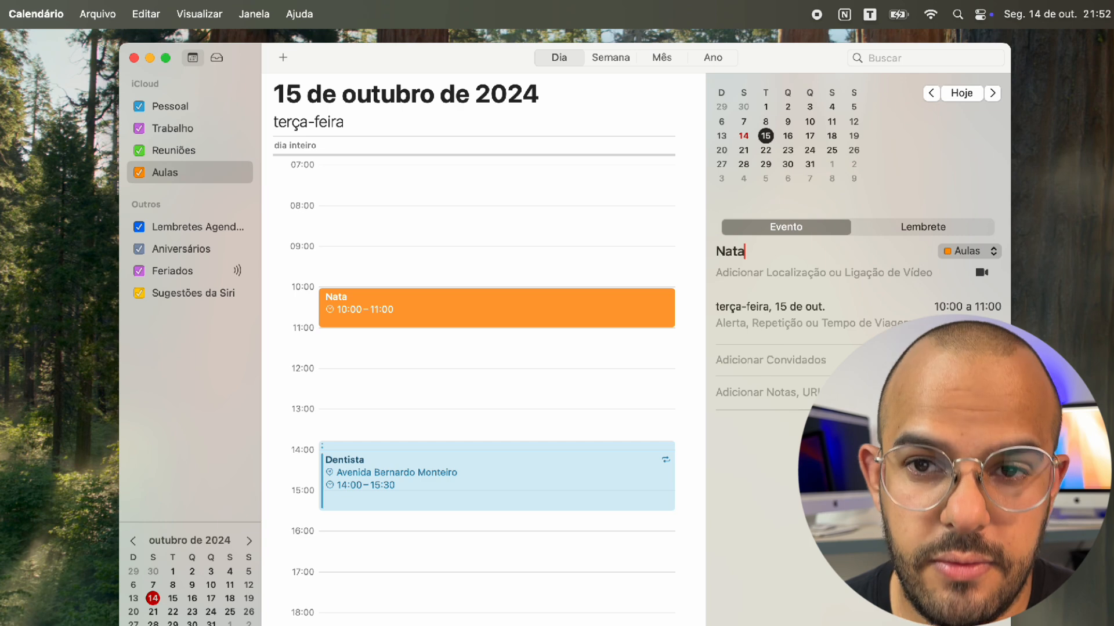
text(ção)
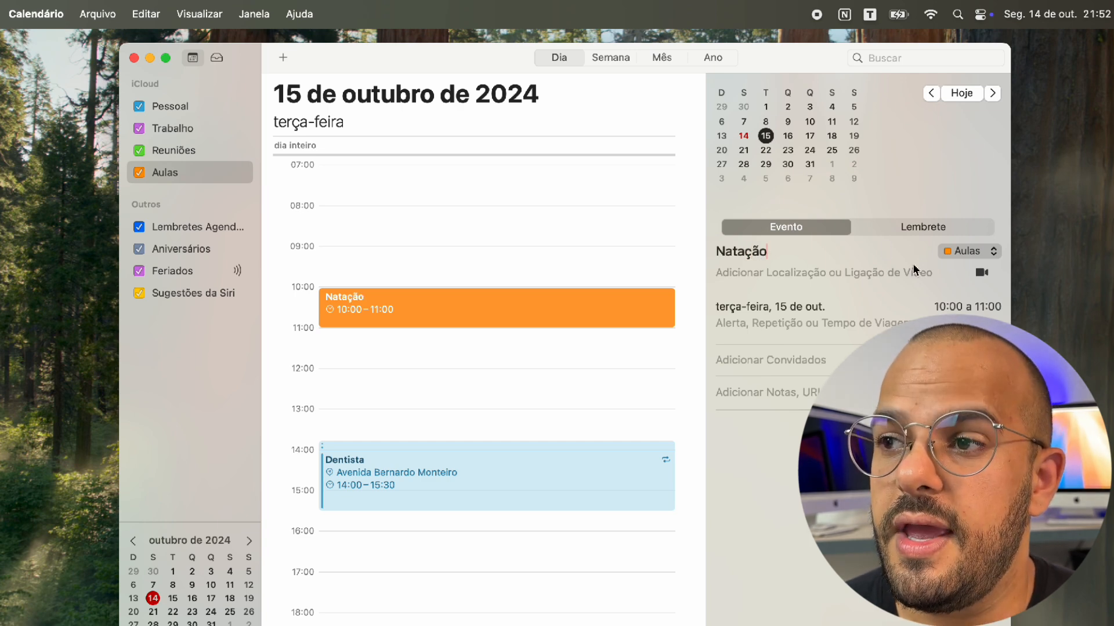
click(961, 251)
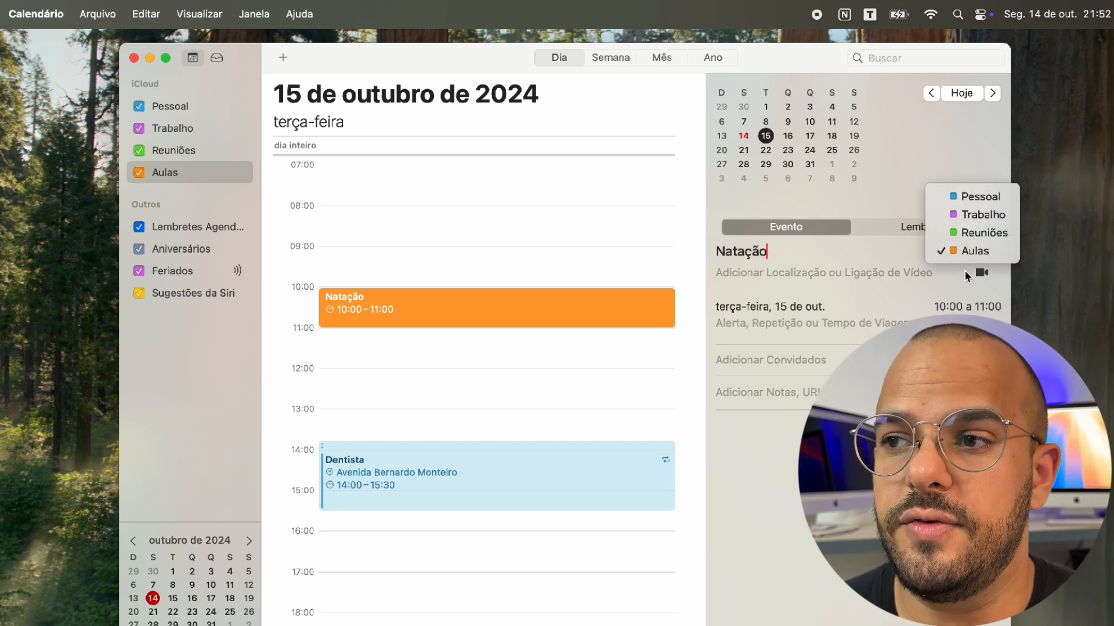
click(799, 285)
click(792, 270)
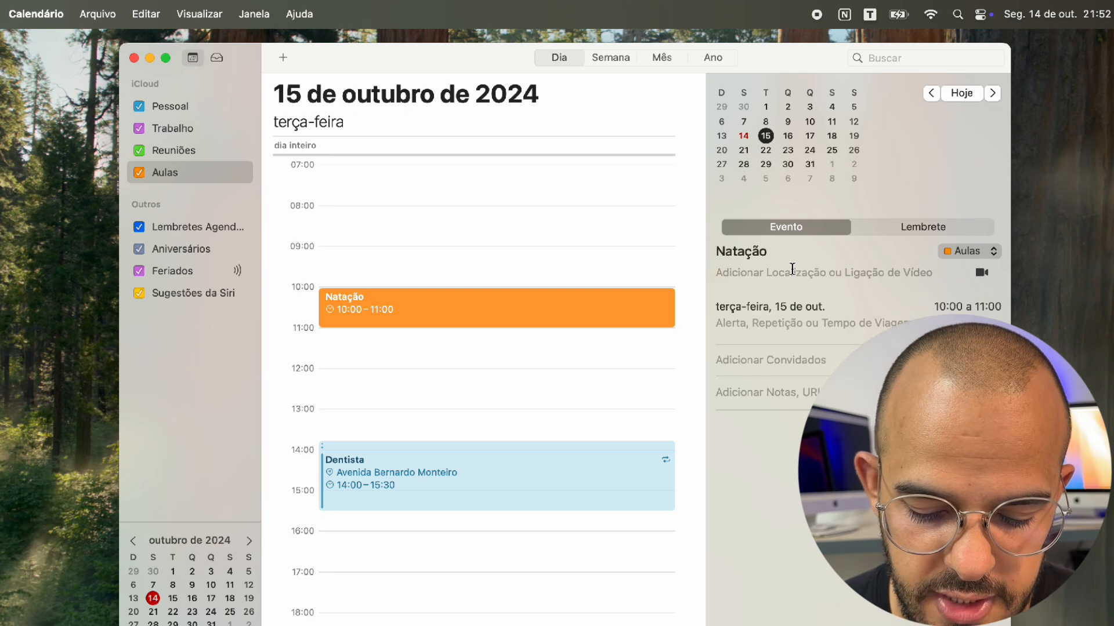
text(Buritis)
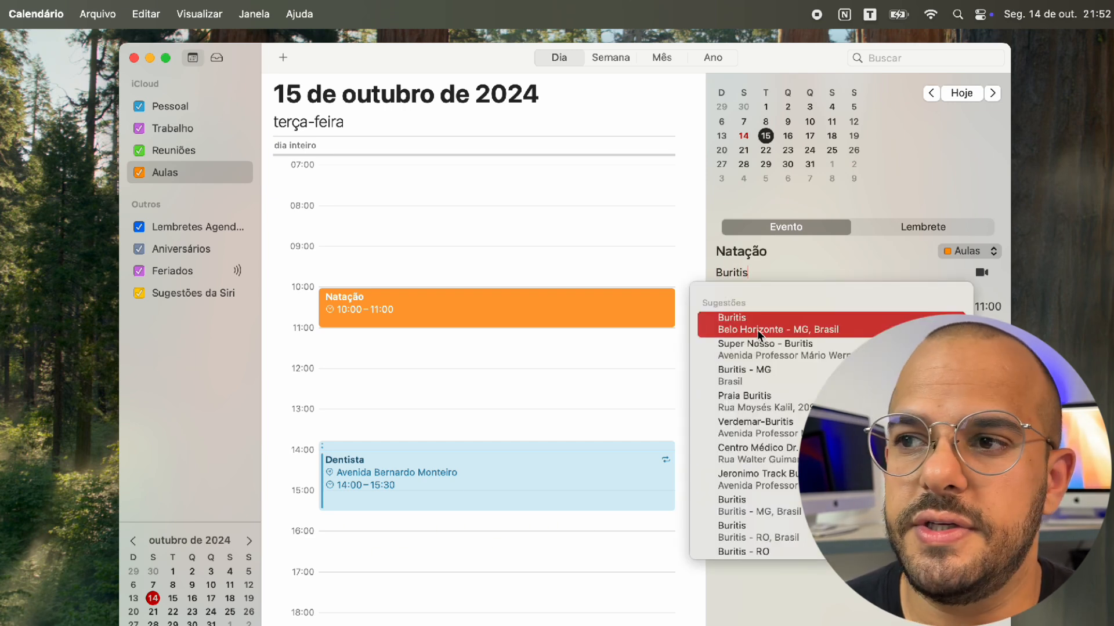
click(756, 329)
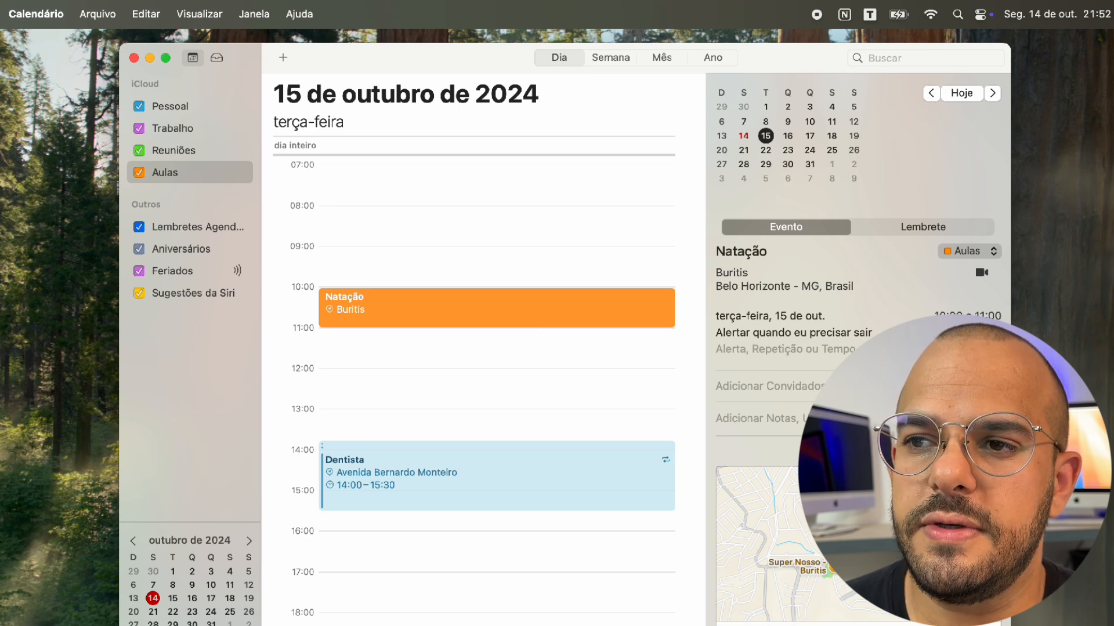
Extend Natação to end at 11:30 and set its alert to 1 hora antes
drag(392, 326, 390, 351)
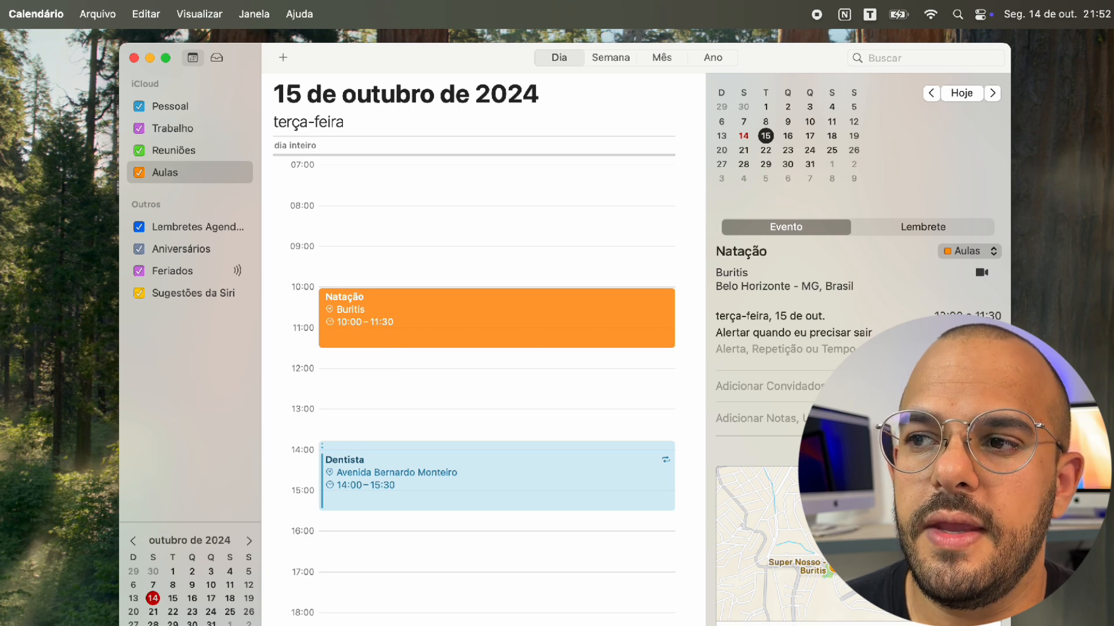
click(795, 333)
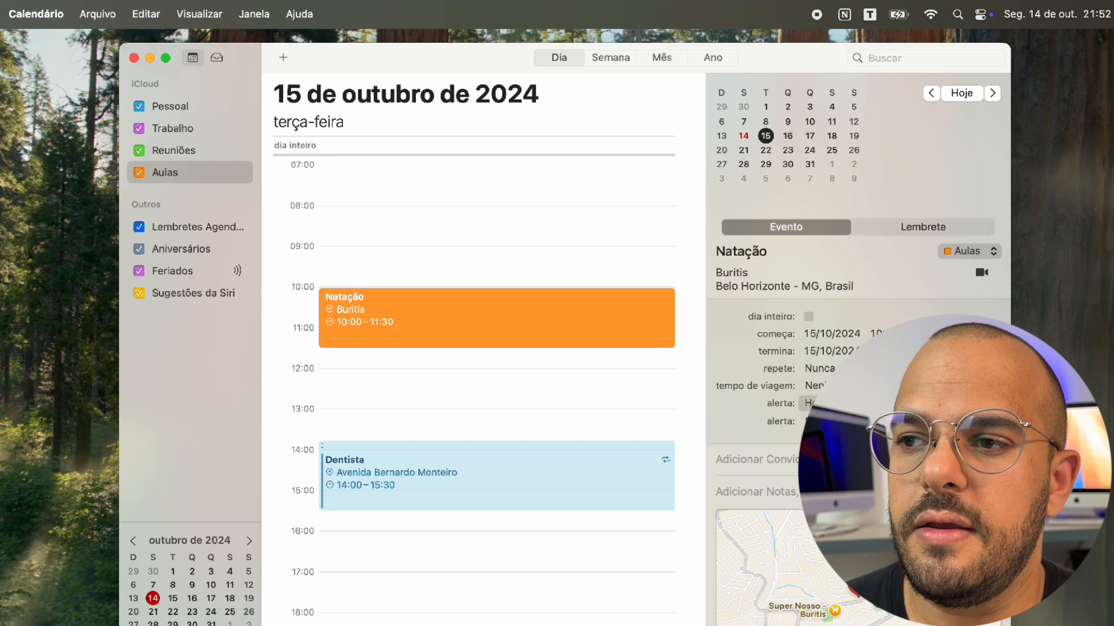
click(810, 402)
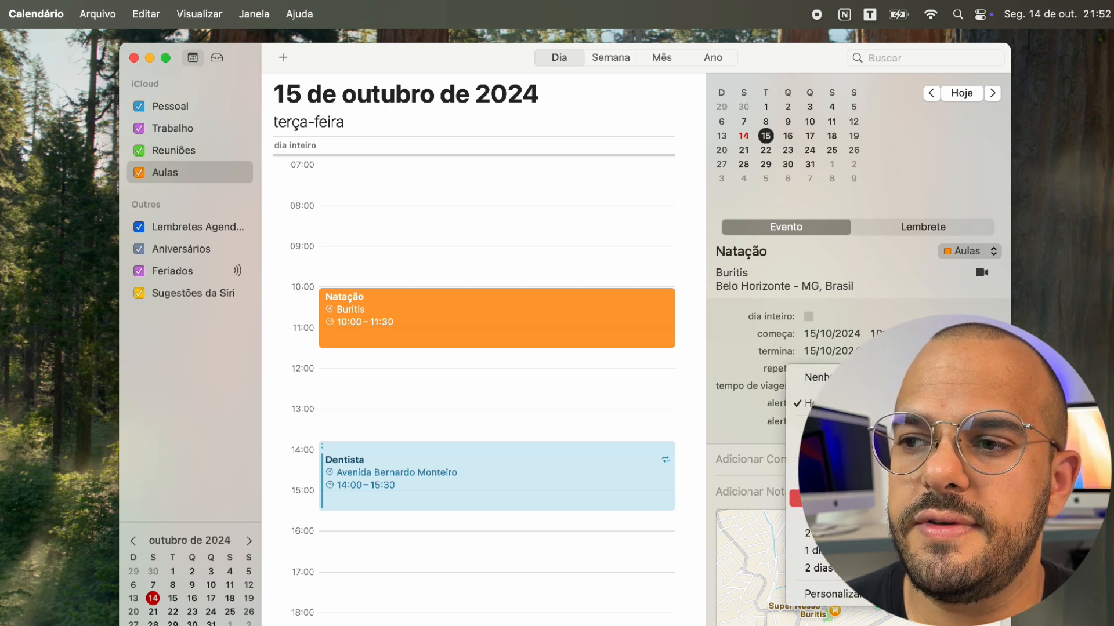
click(835, 515)
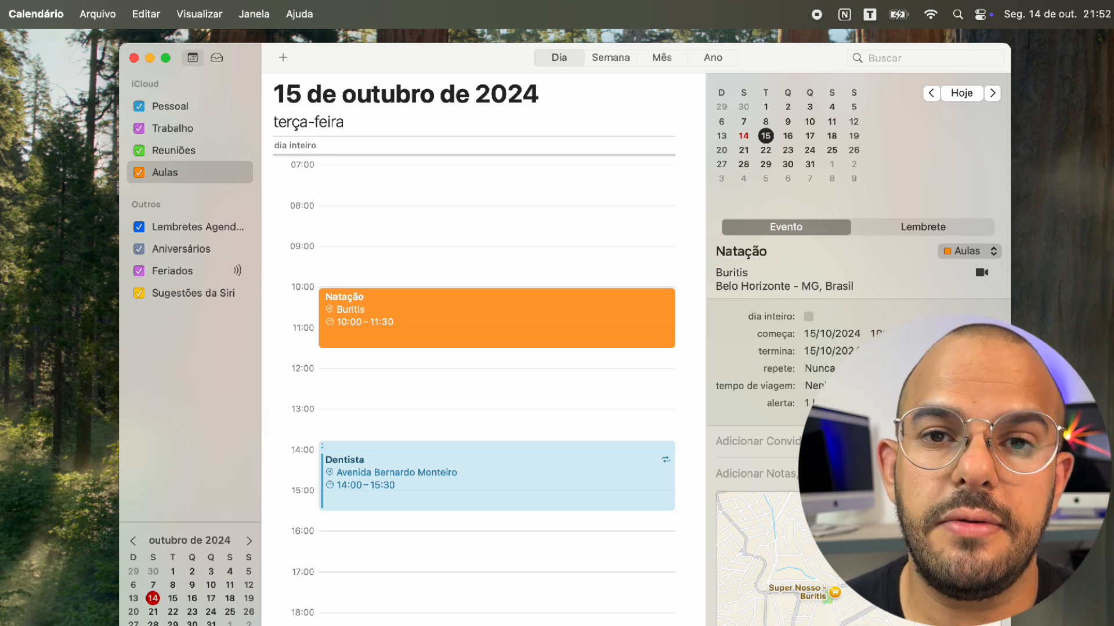
Switch to Week view for 13–19 October and deselect the Natação event
key(super+2)
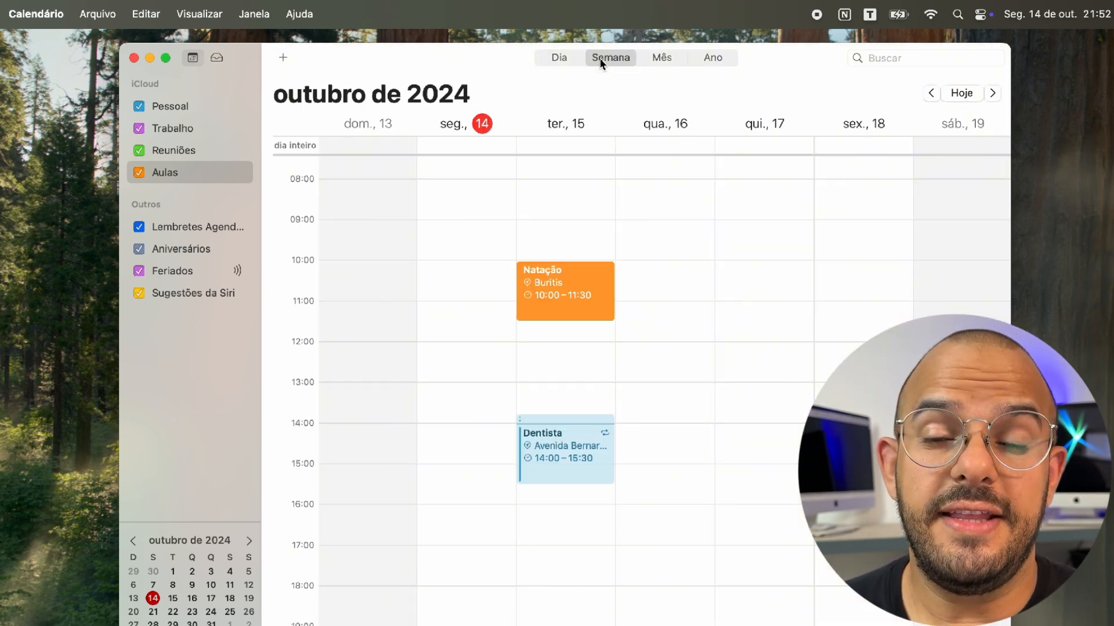
click(717, 332)
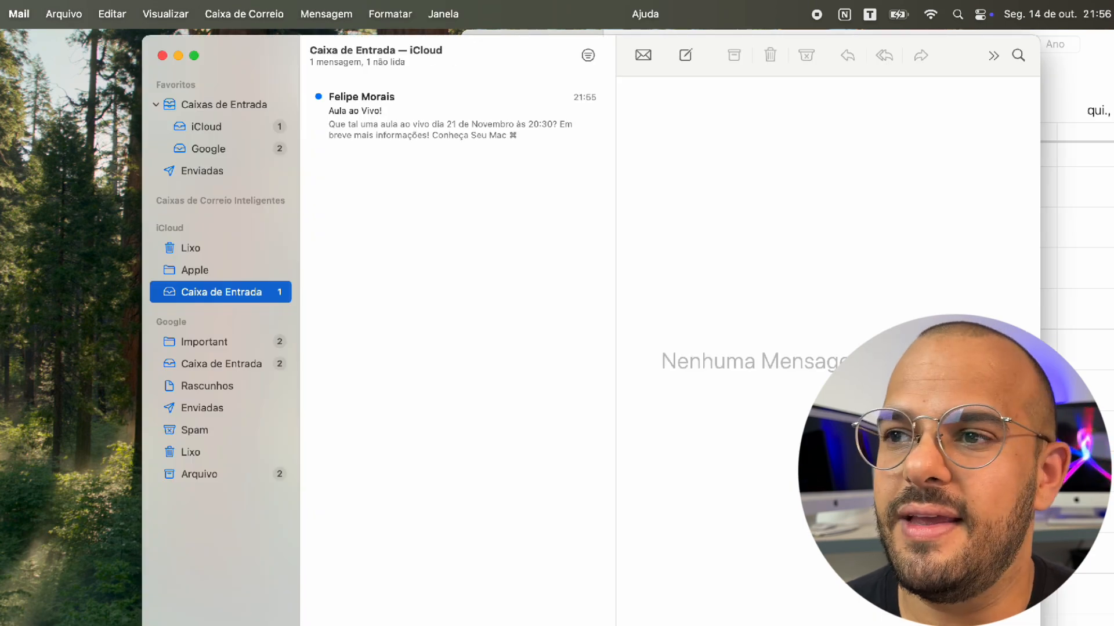
Add the message's live class as Aula ao Vivo! on 21 November, 20:30–21:30, in Aulas
click(399, 139)
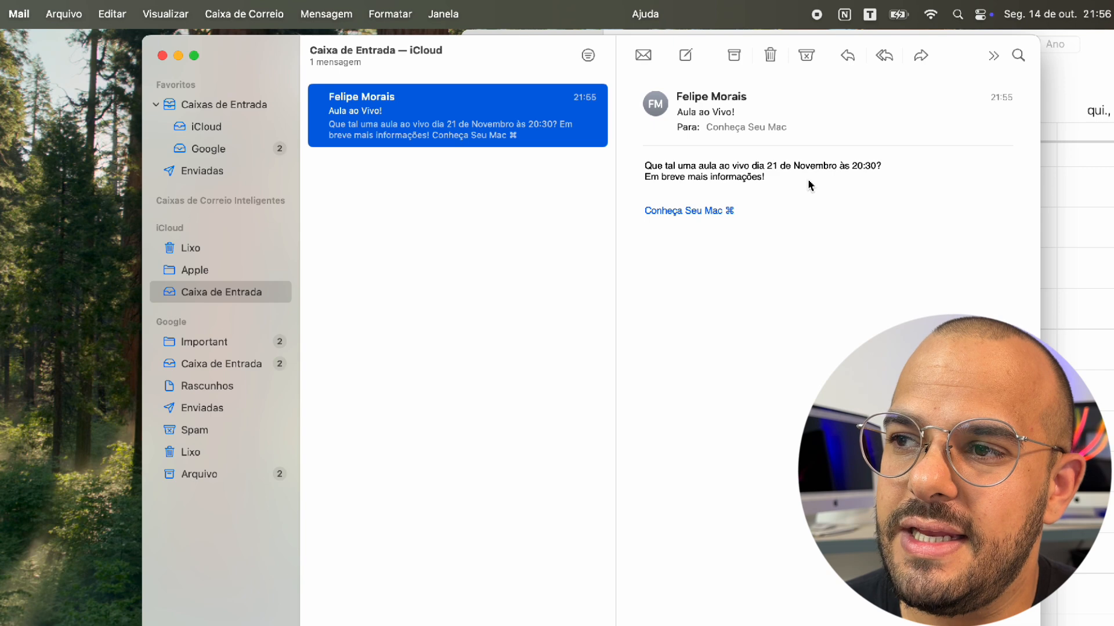
mouse_move(787, 160)
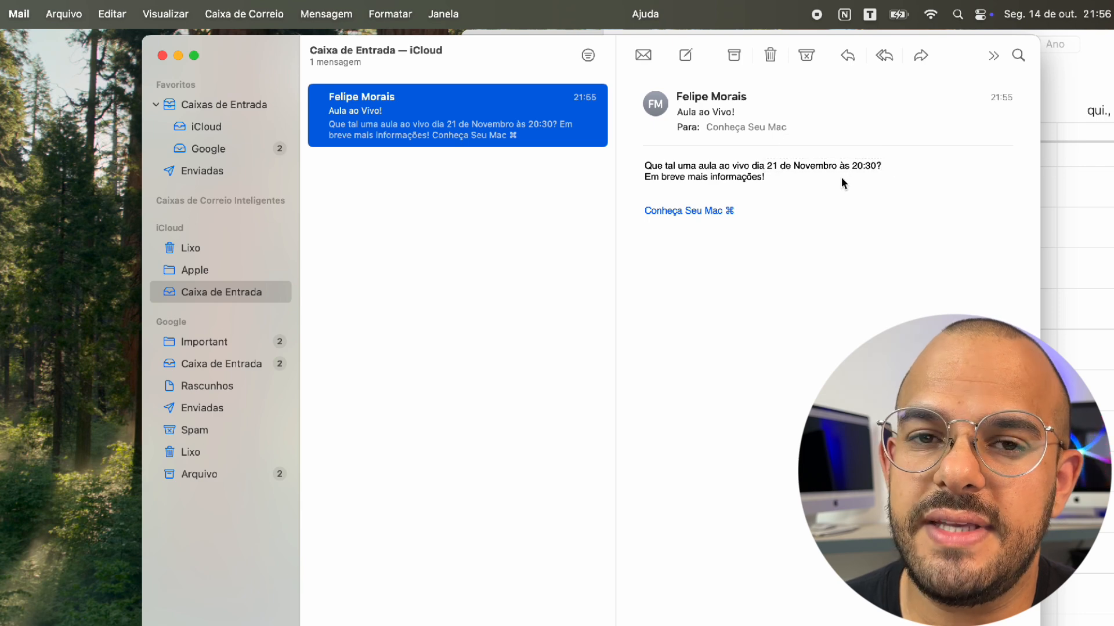
mouse_move(885, 166)
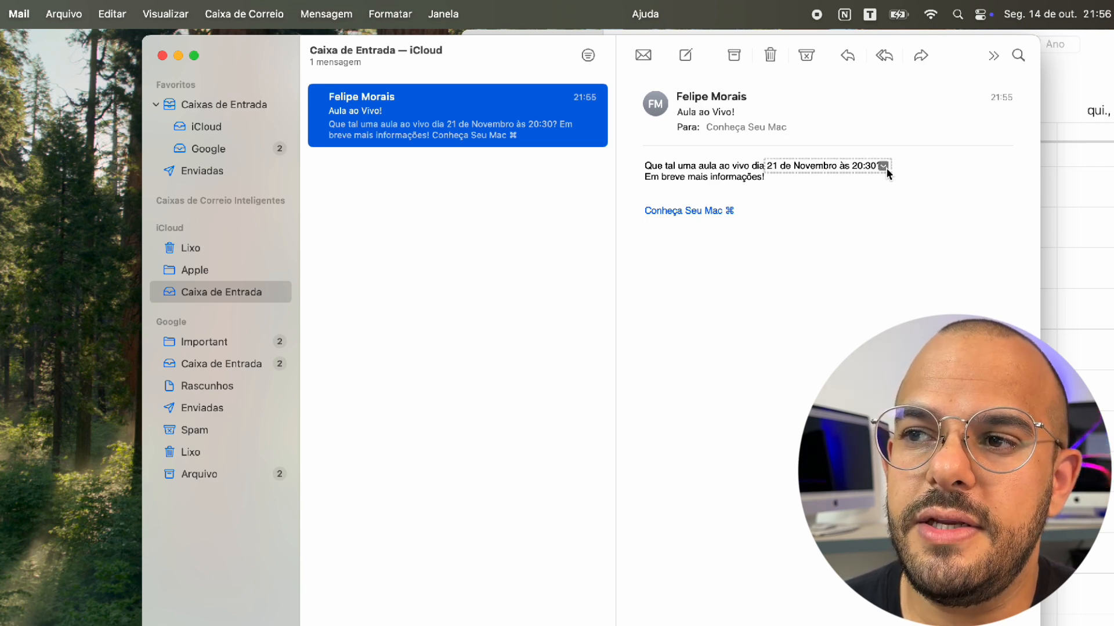
click(883, 167)
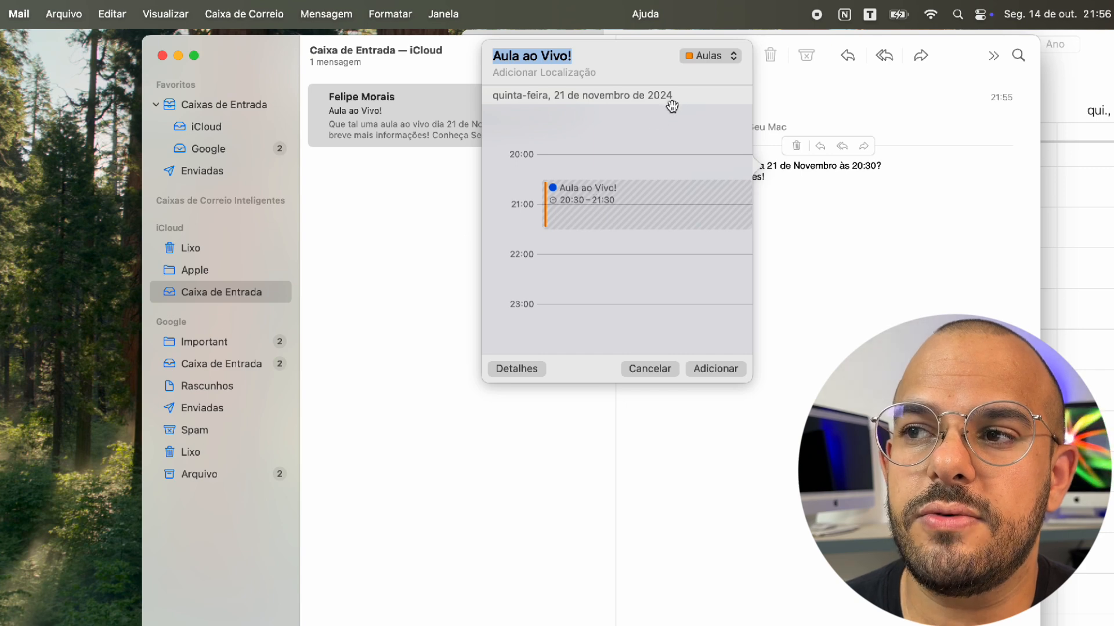
click(711, 60)
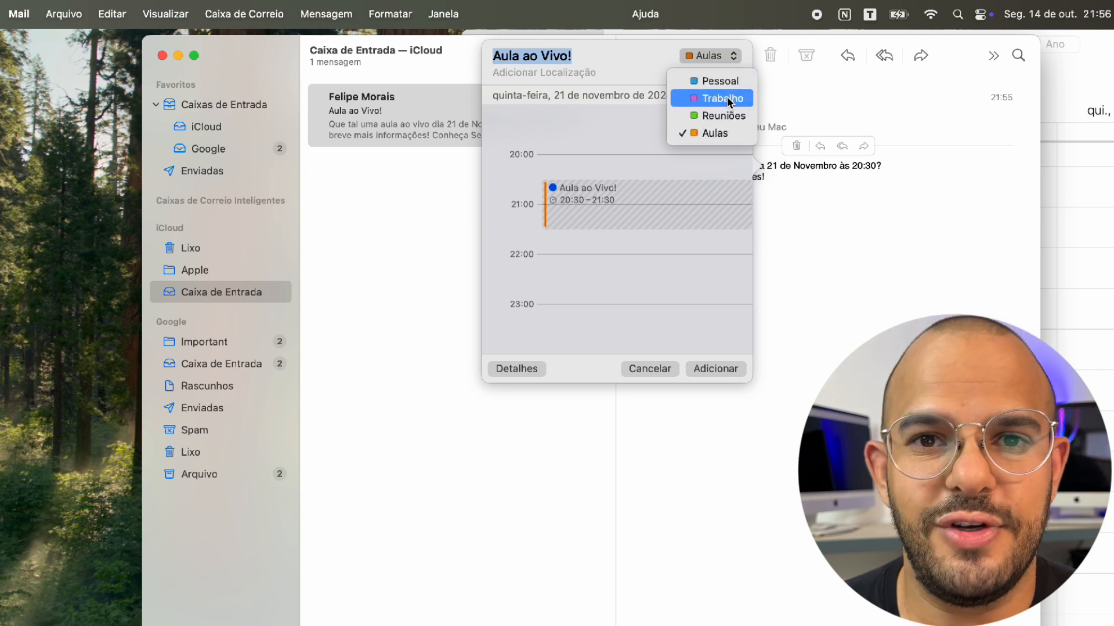
click(725, 134)
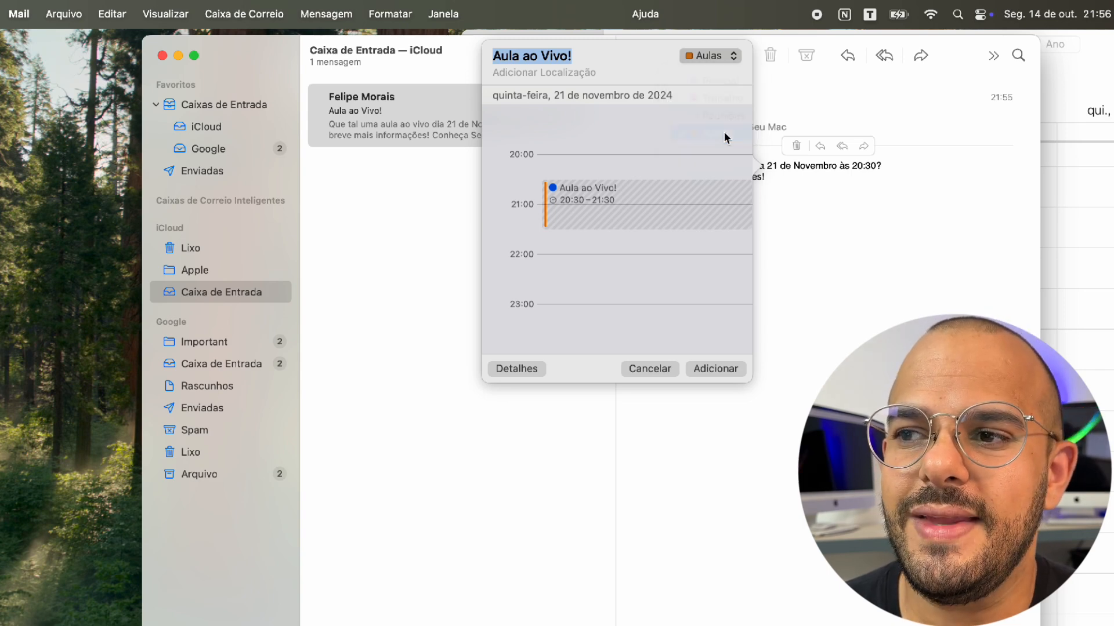
click(720, 368)
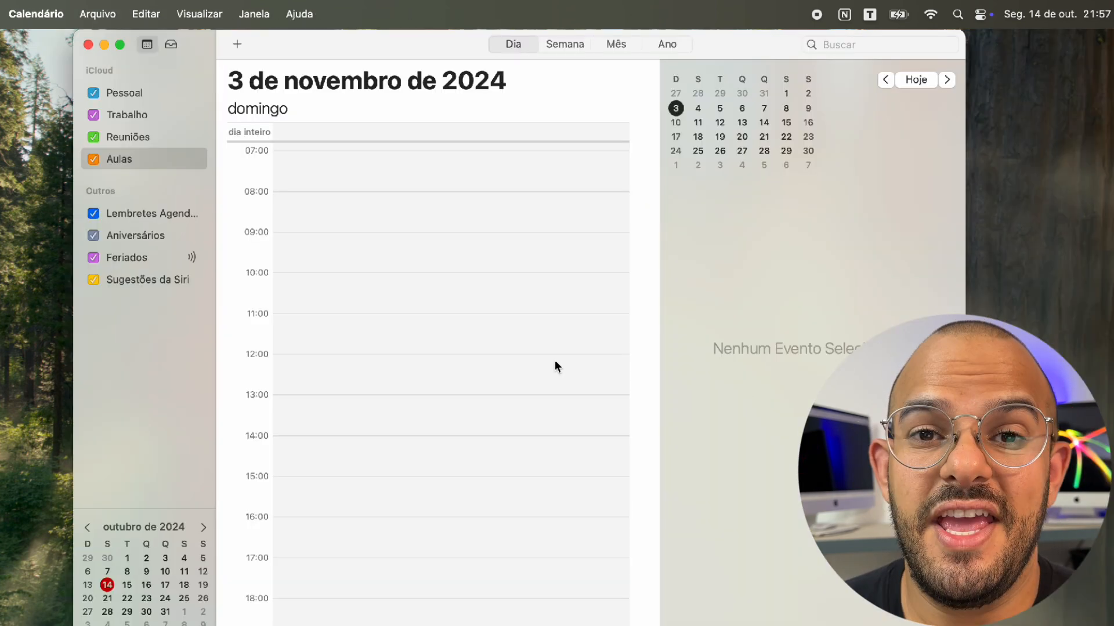
Check the Aula ao Vivo! event on 21 November and return to its source message in Mail
click(764, 136)
scroll(499, 400, down, 5)
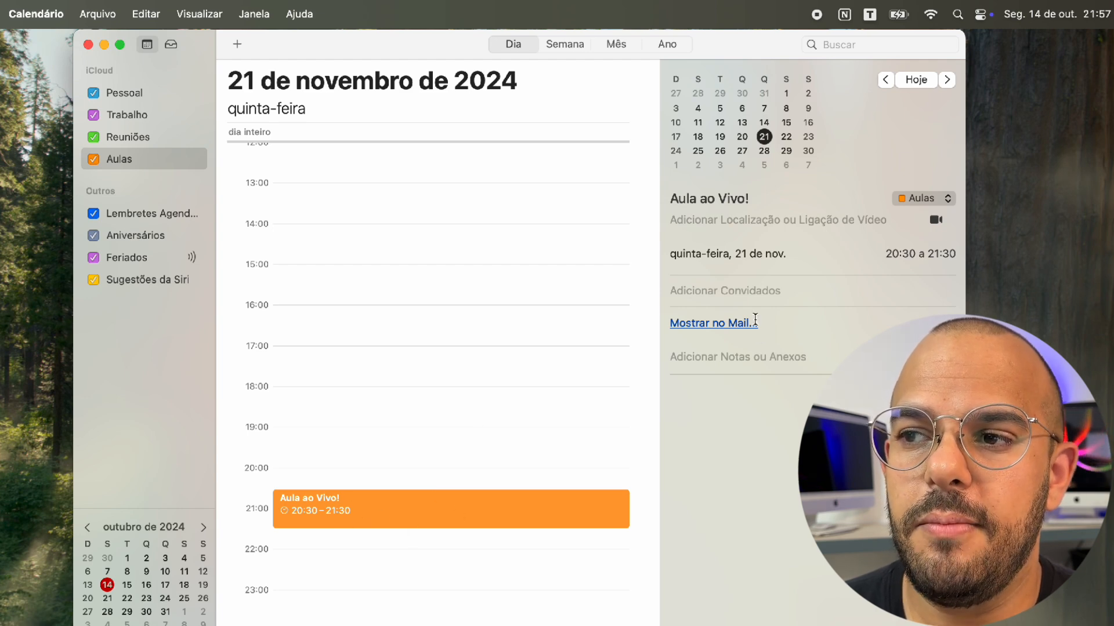
click(795, 354)
click(722, 323)
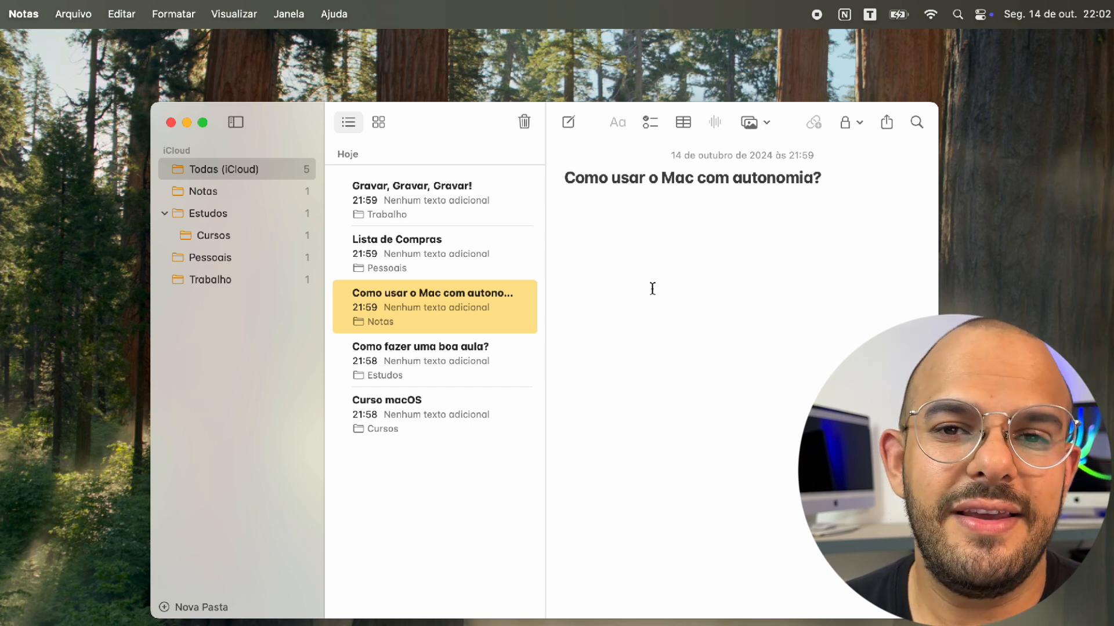
Write a note titled 'Título Aqui!' with body 'Aqui ja volta a fonte original de corpo'
click(569, 126)
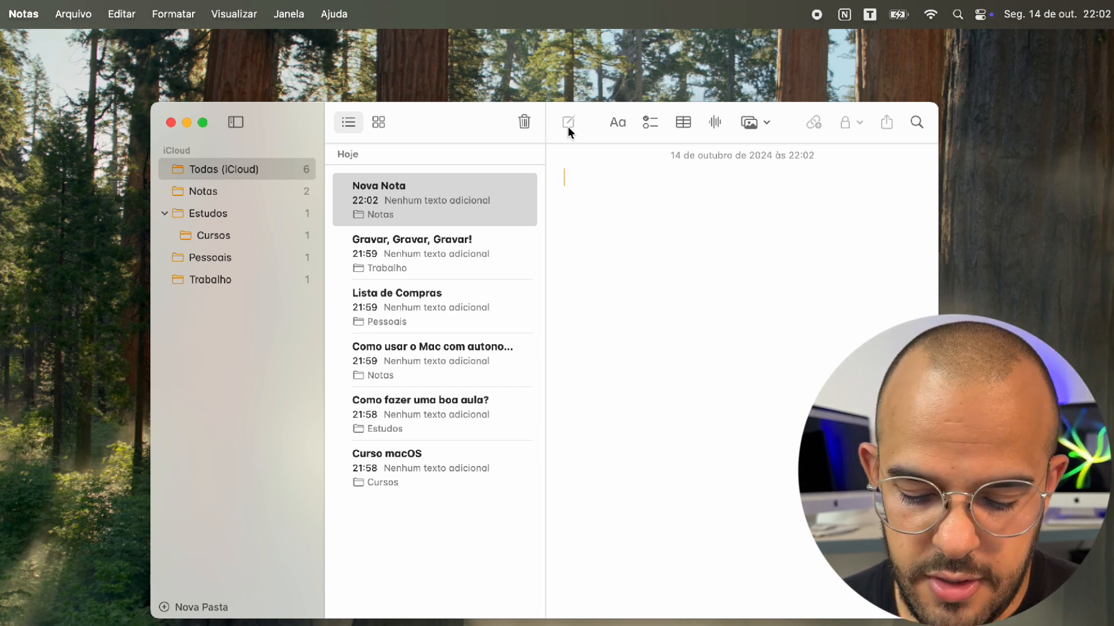
text(Título Aqui!)
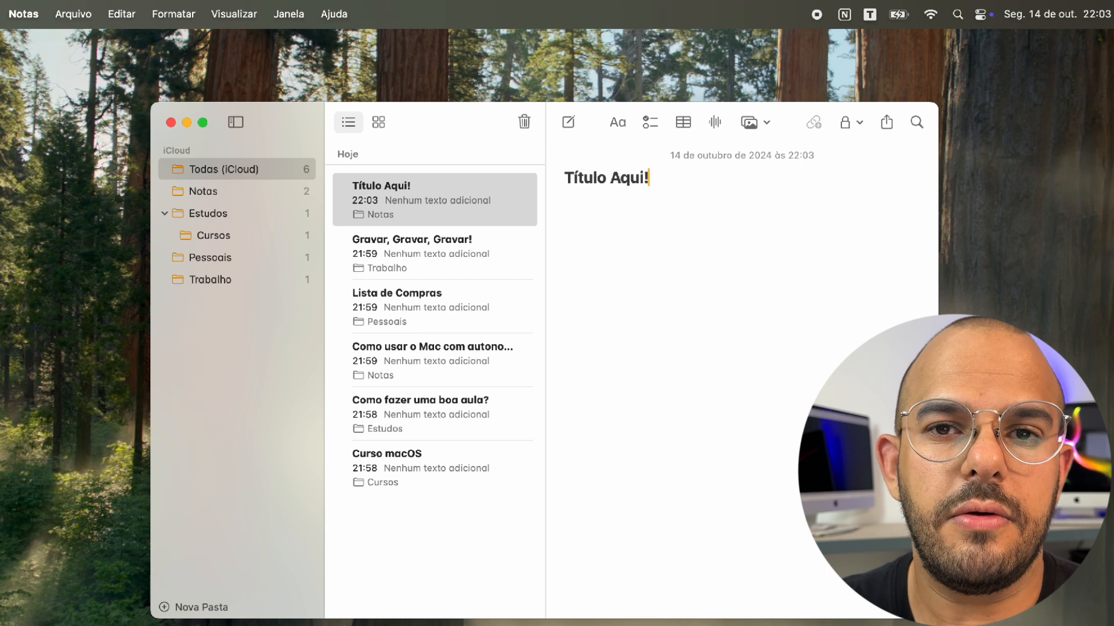
key(Return)
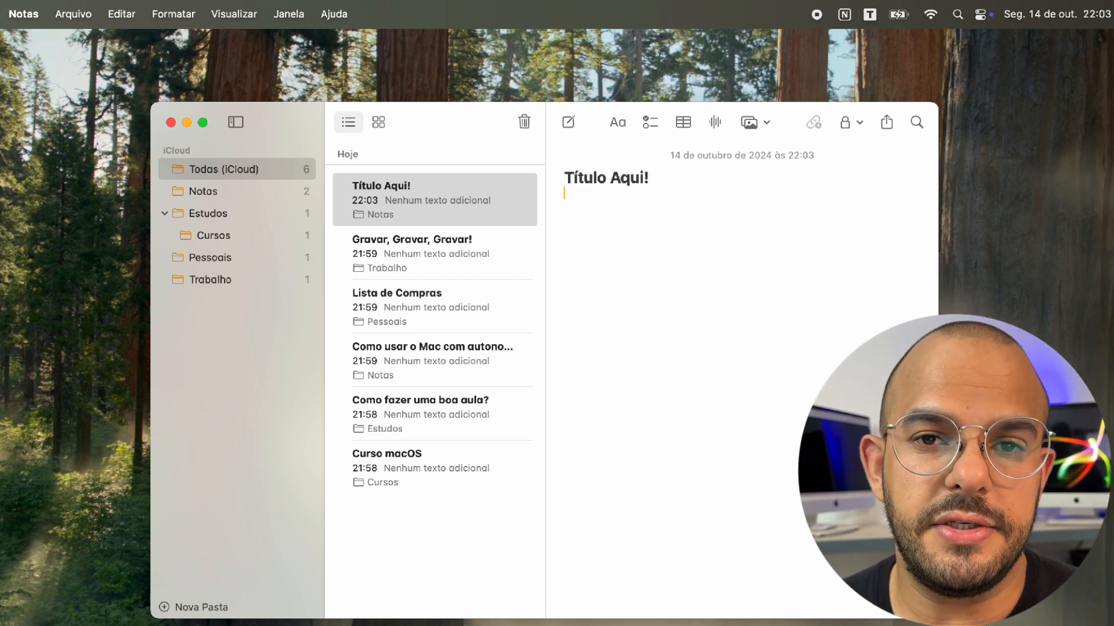
text(Aqui)
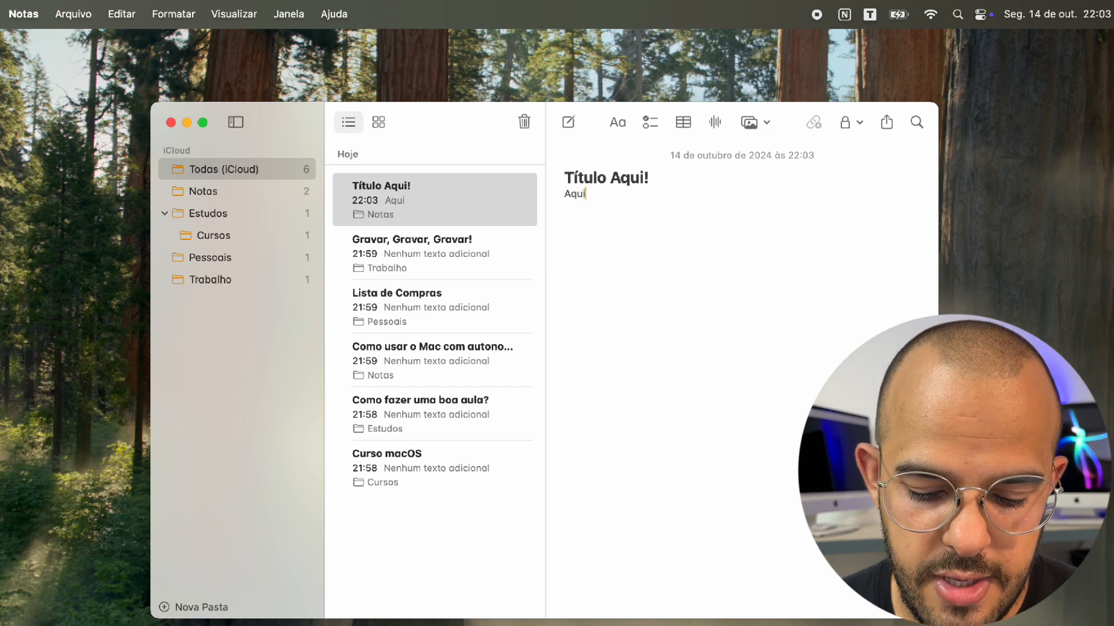
text( ja volta a fo)
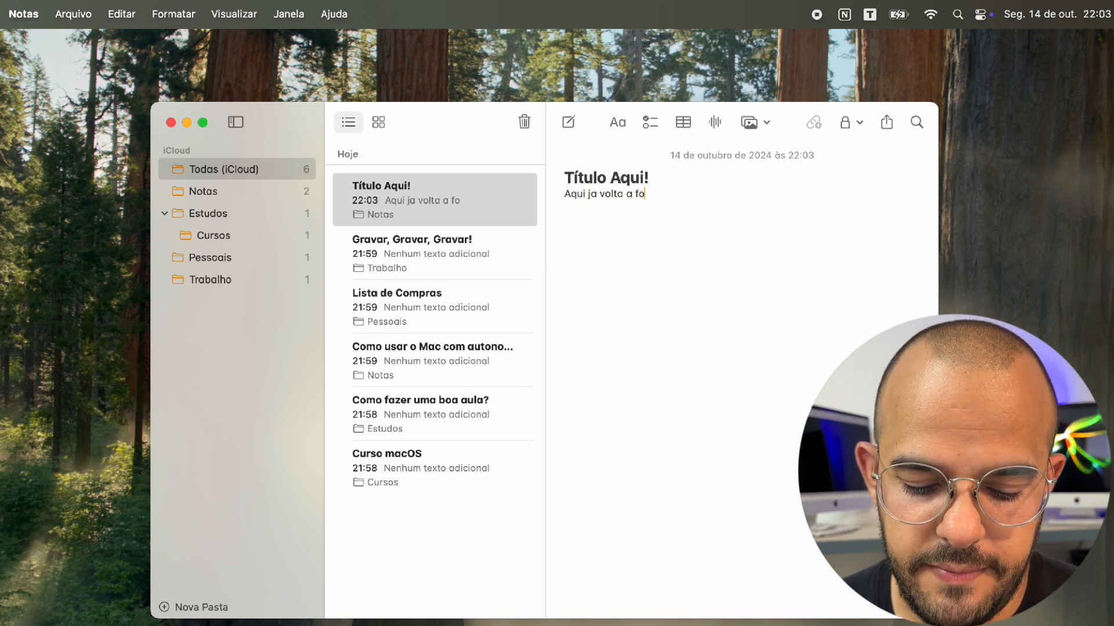
text(nte original de corpo)
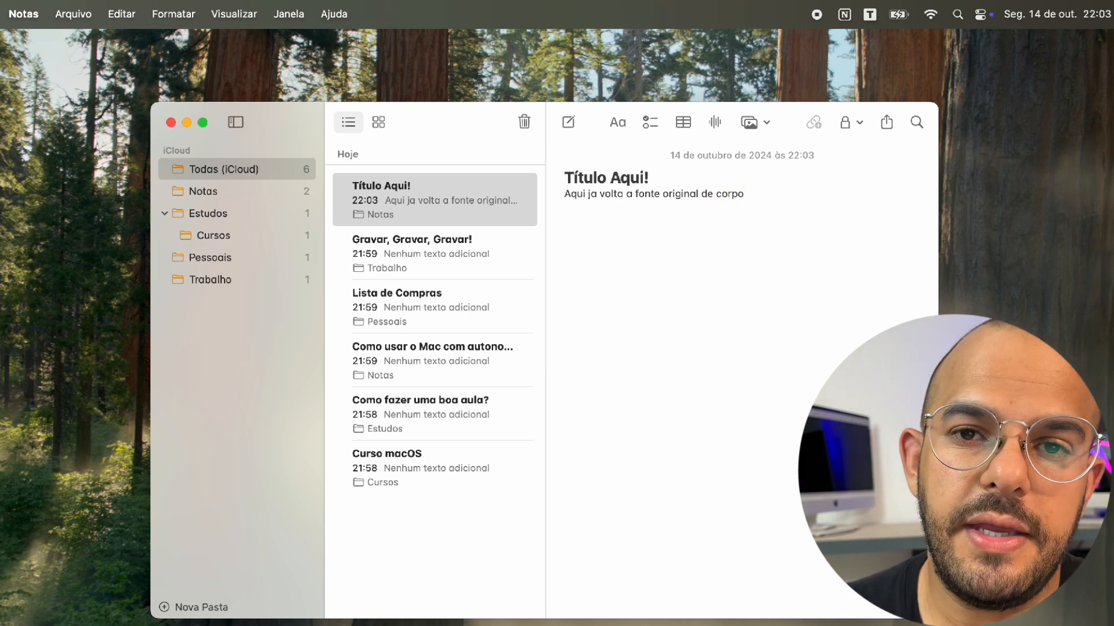
key(Up)
Insert a blank line, select the body line, and try Cabeçalho before reverting to Corpo
key(Return)
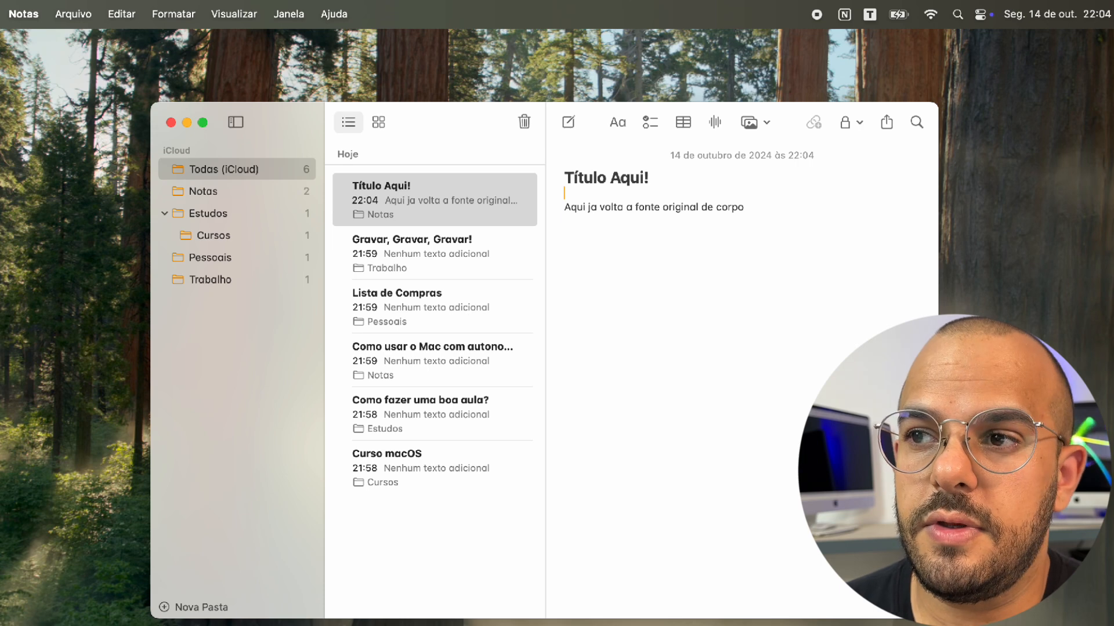
click(588, 208)
drag(566, 209, 751, 208)
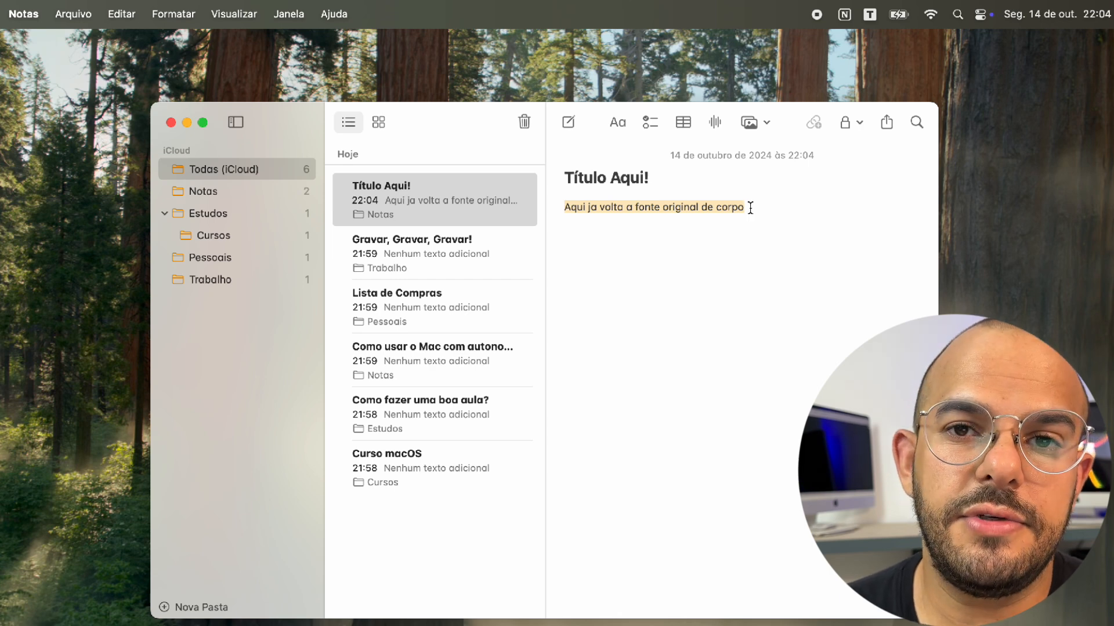
click(619, 123)
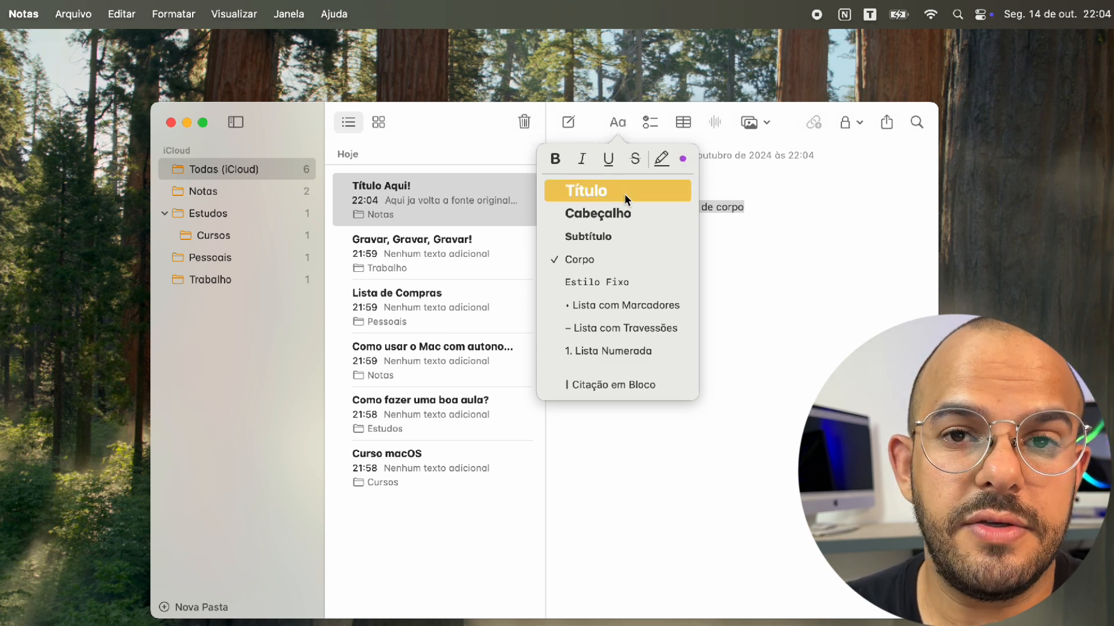
click(624, 210)
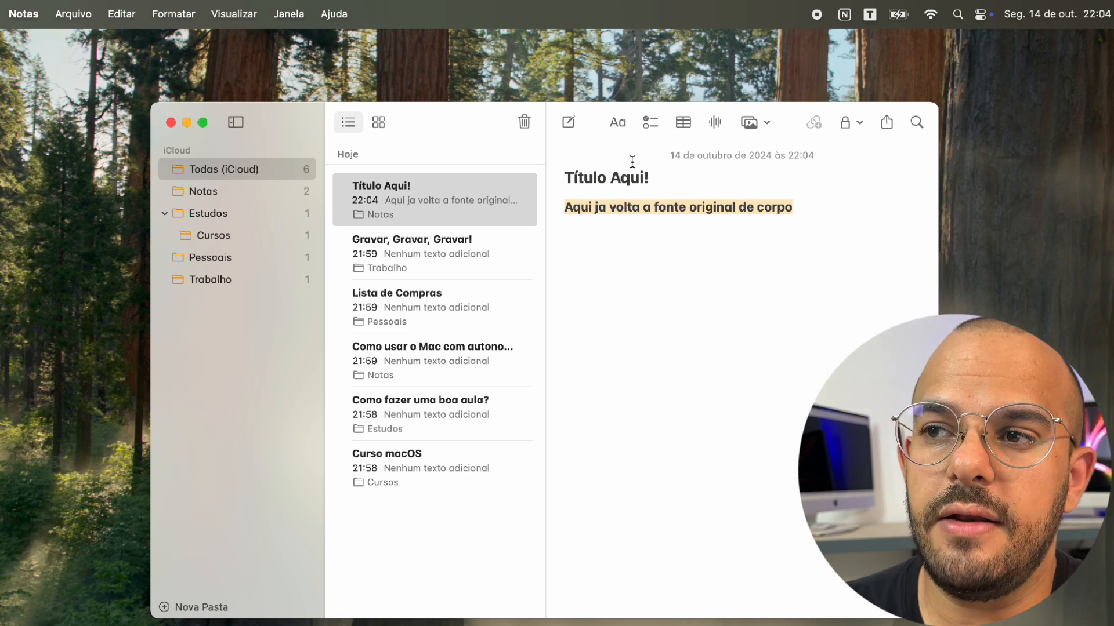
click(617, 122)
click(606, 263)
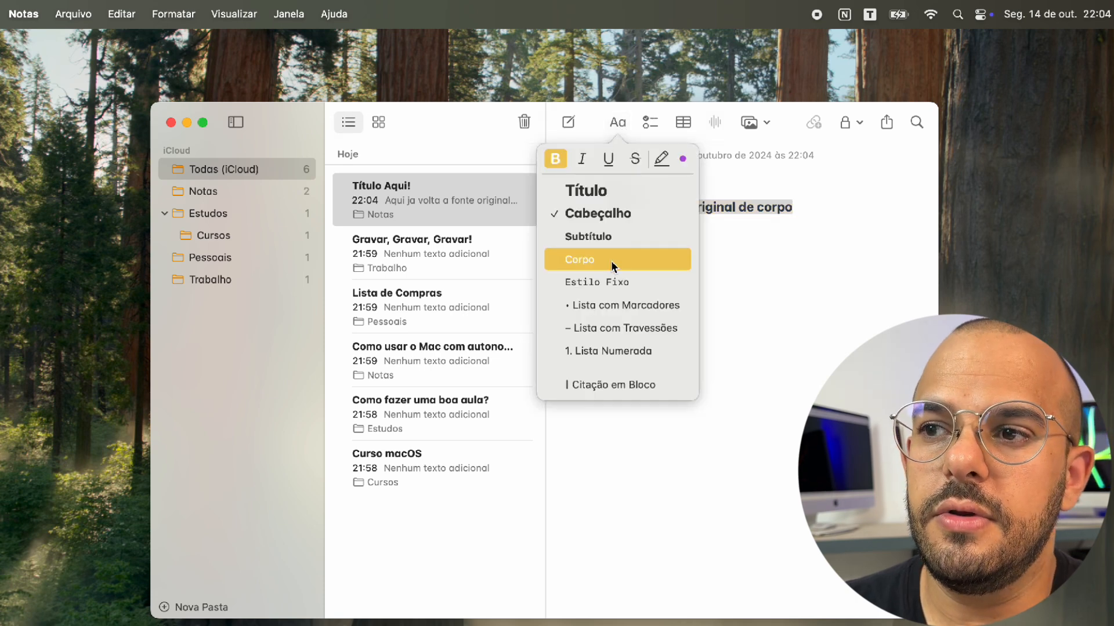
Switch the body line to Estilo Fixo, then back to Corpo
click(622, 125)
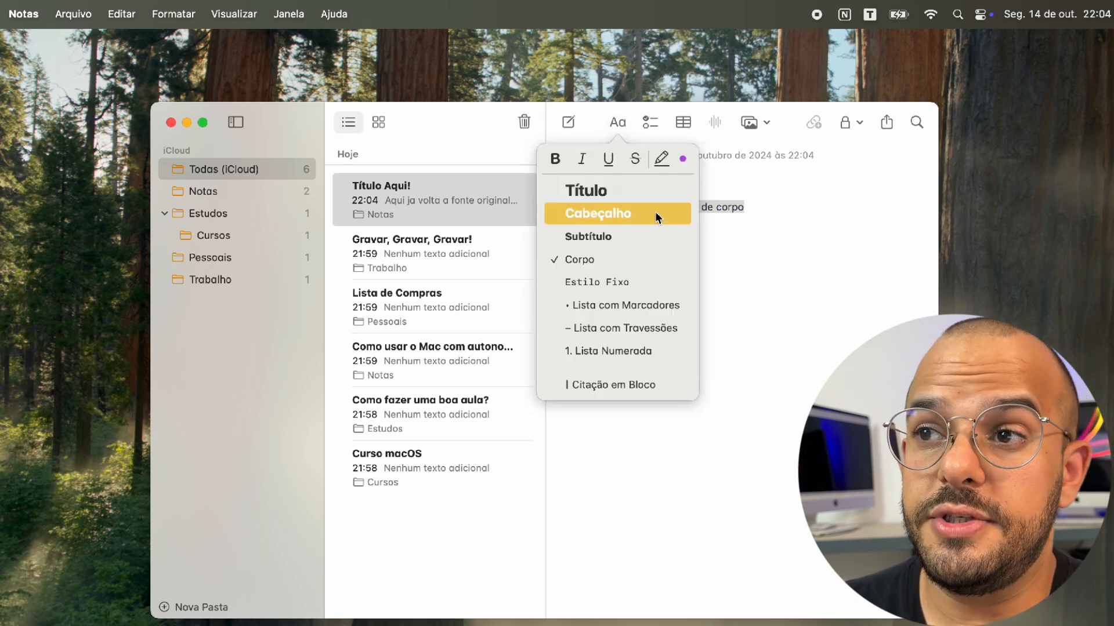
click(644, 275)
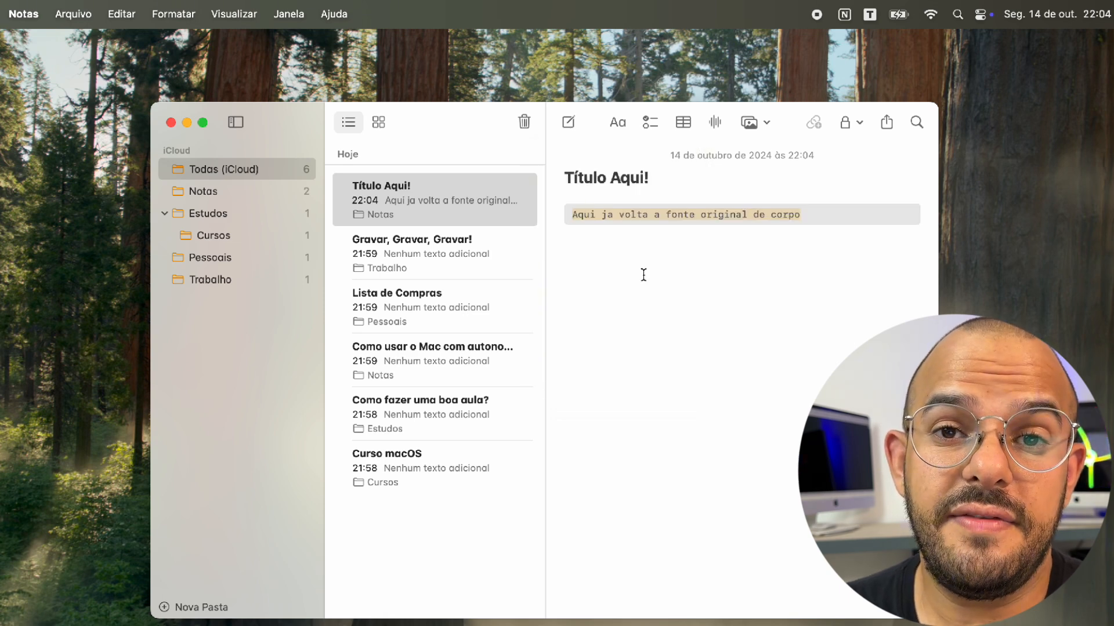
click(617, 122)
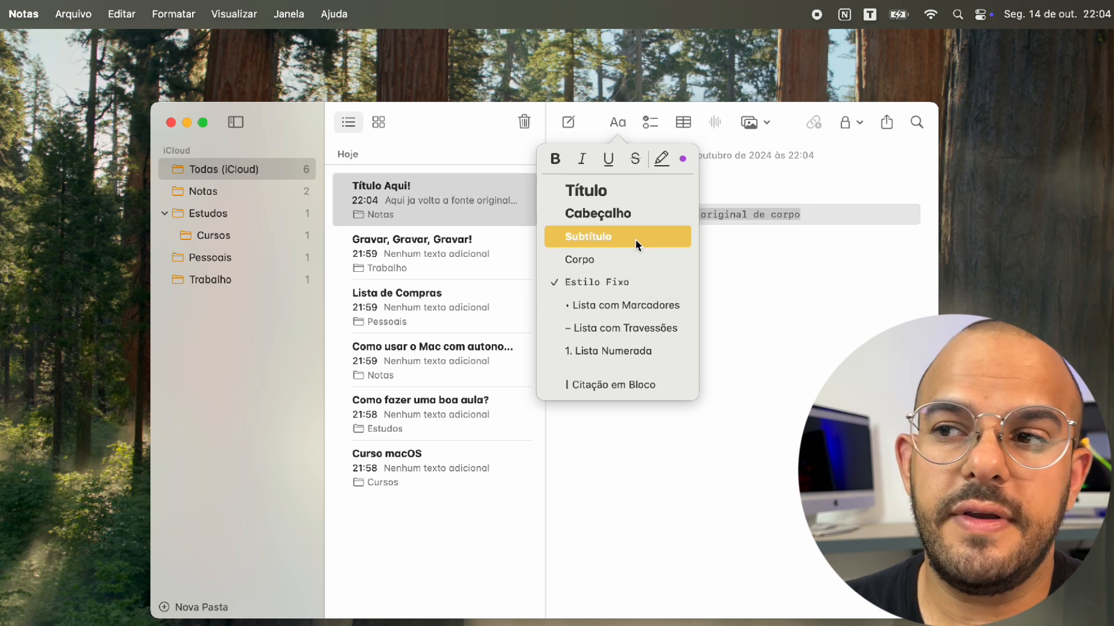
click(626, 258)
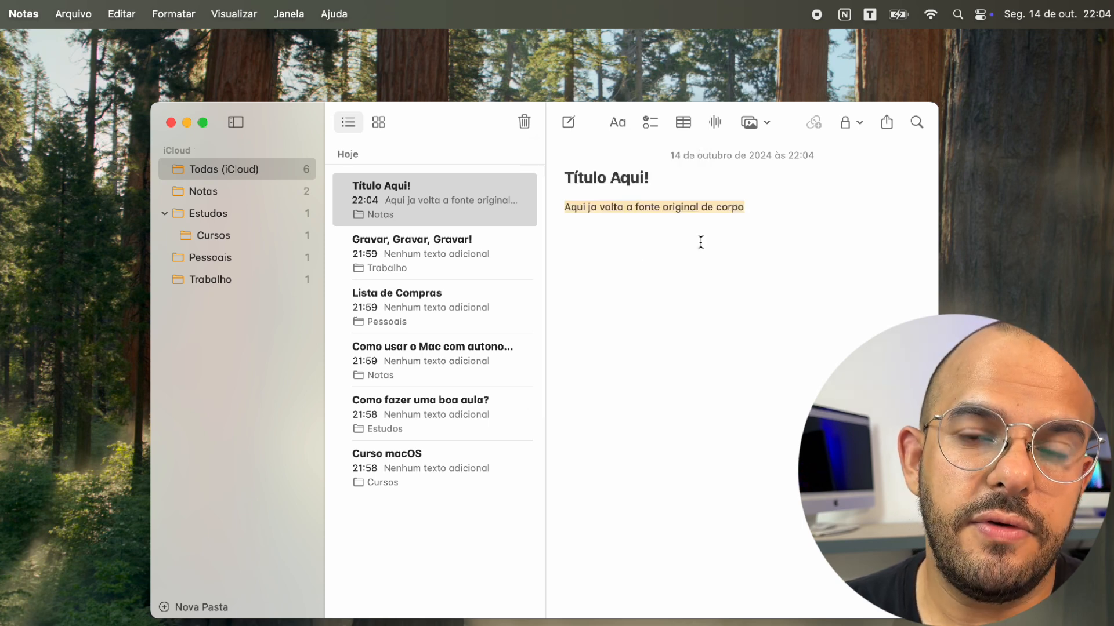
Leave the body line unchanged in Corpo and open the Lista de Compras note
click(757, 199)
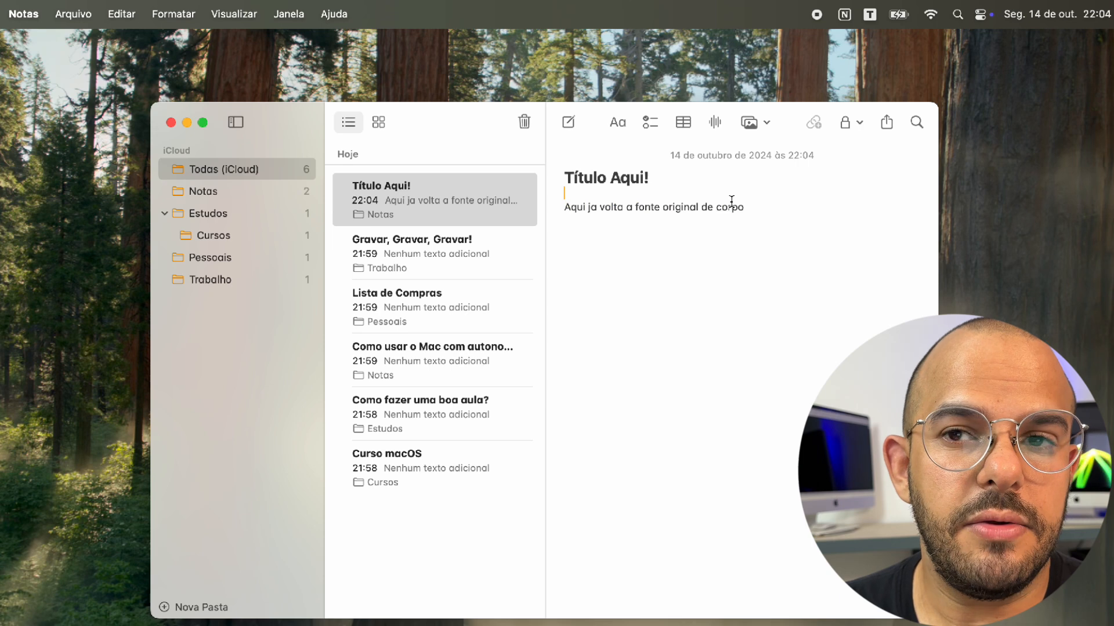
click(626, 122)
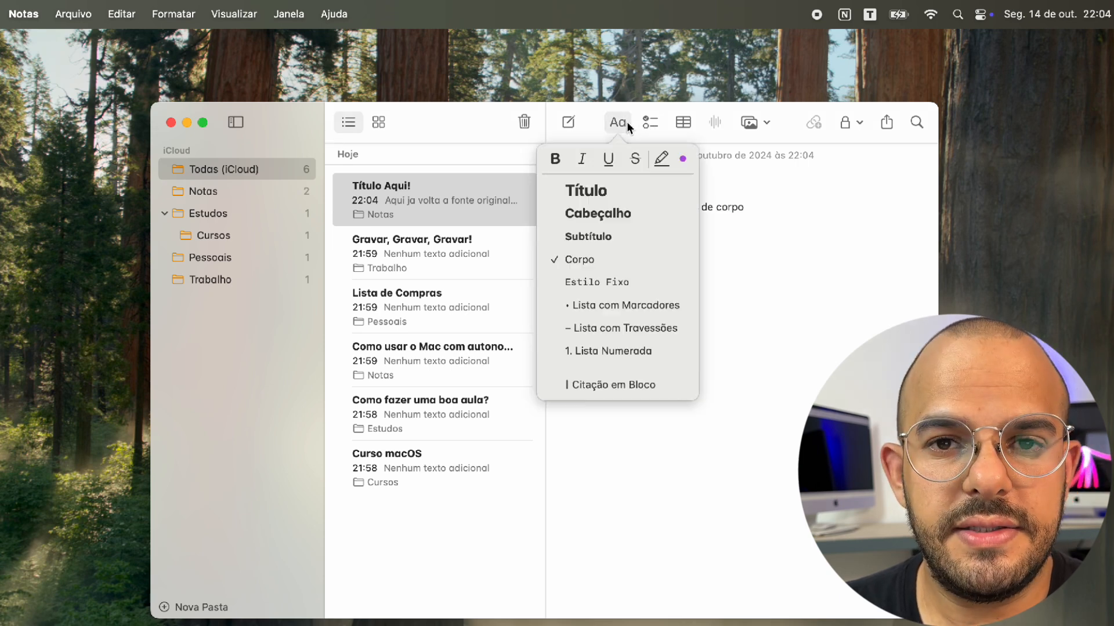
click(607, 275)
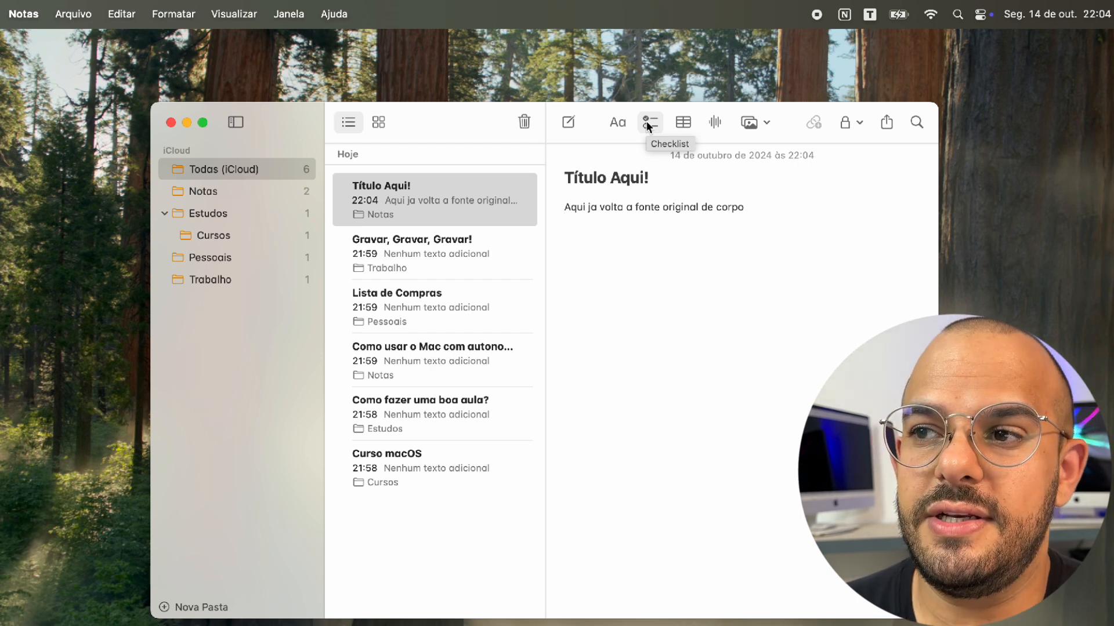
click(451, 301)
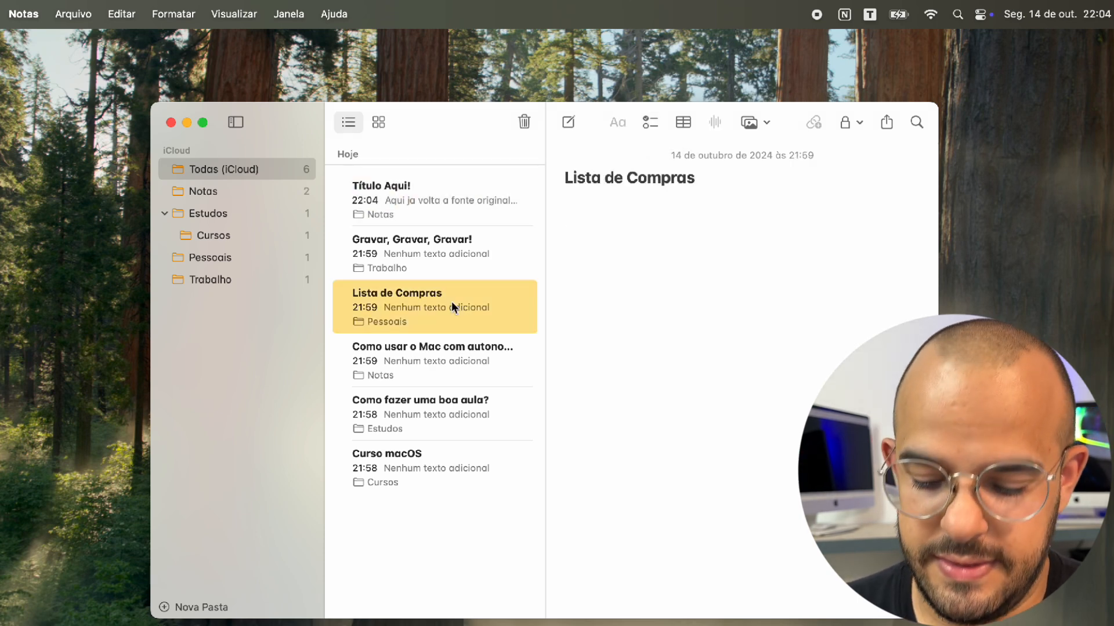
Start a checklist below the Lista de Compras title with Brócolis as the first item
click(723, 184)
key(Return)
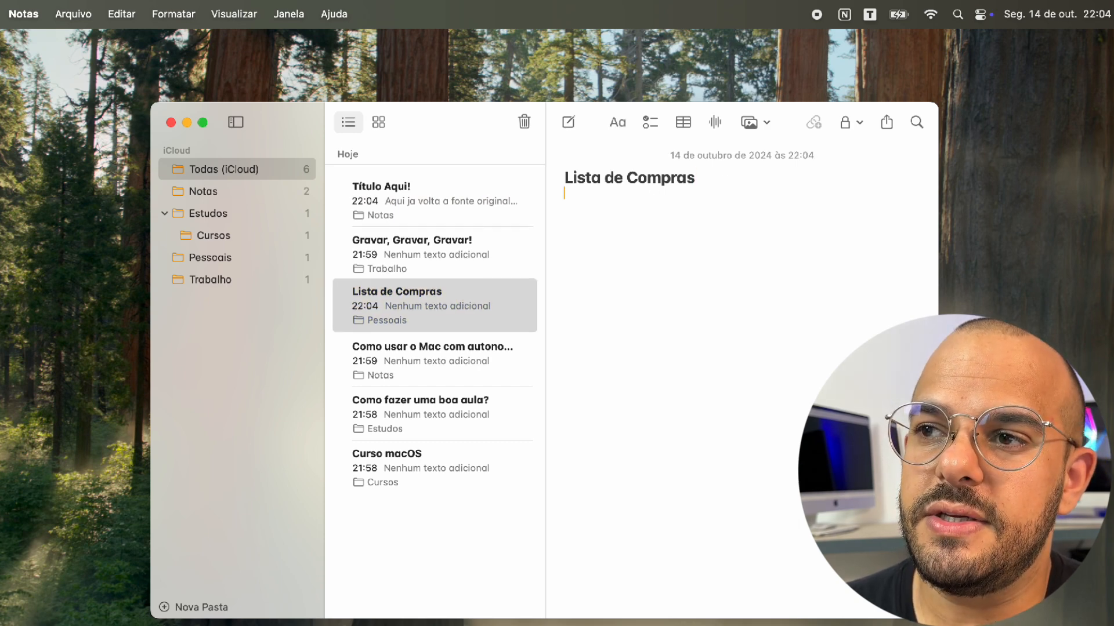
click(649, 123)
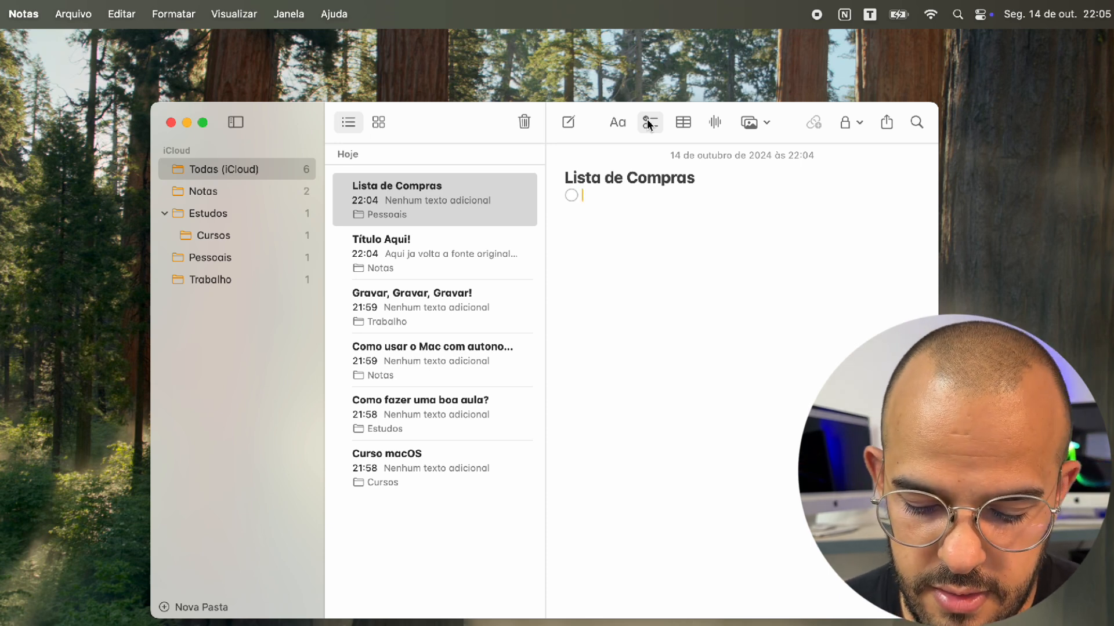
text(Brócolis)
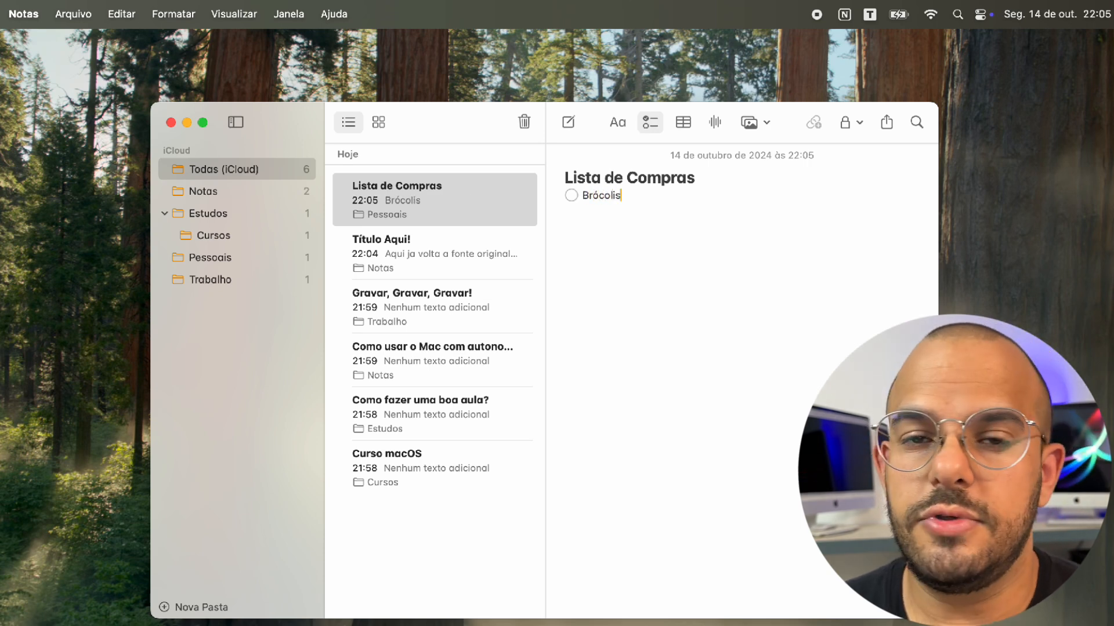
key(Return)
Add checklist items Doce de leite, Leite, Ovos and Farinha
text(D)
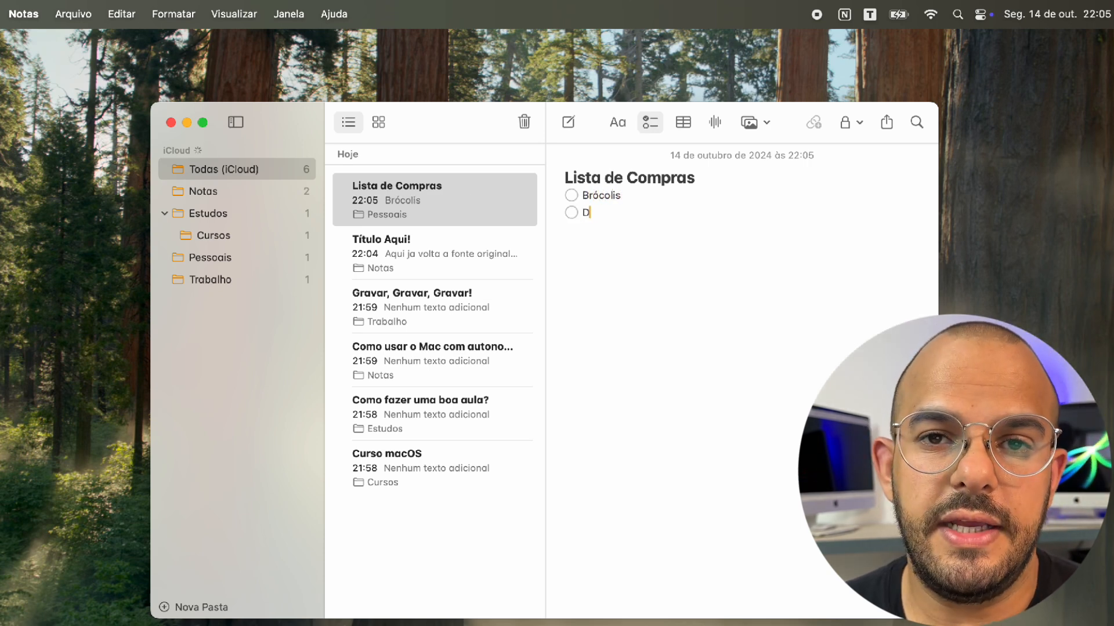
text(oce d elei)
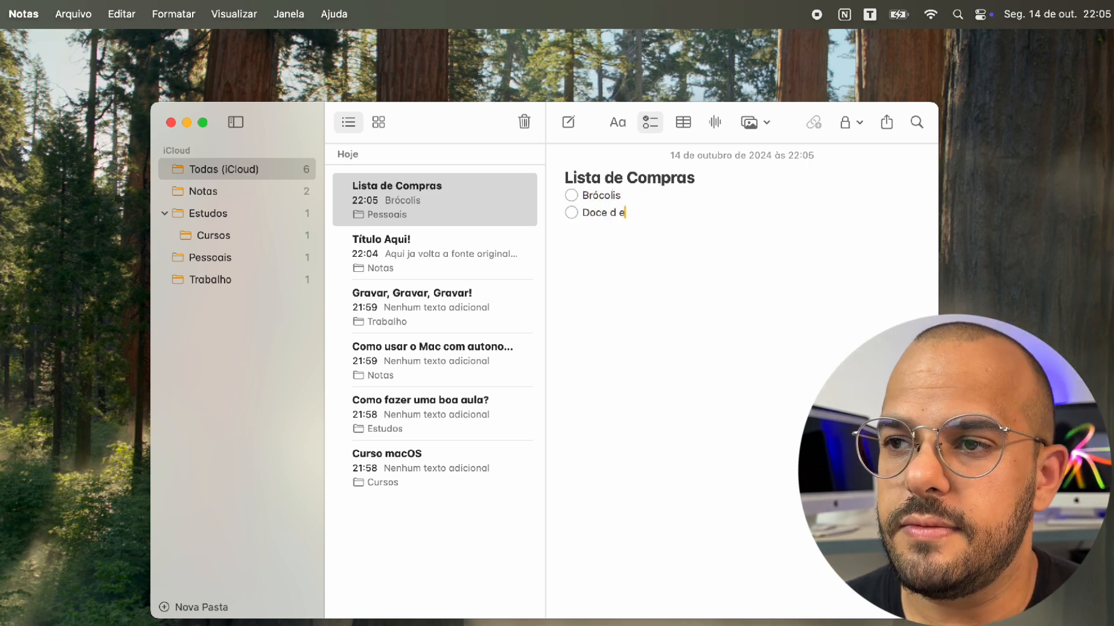
key(BackSpace)
key(BackSpace)
key(BackSpace)
key(BackSpace)
text(e lei)
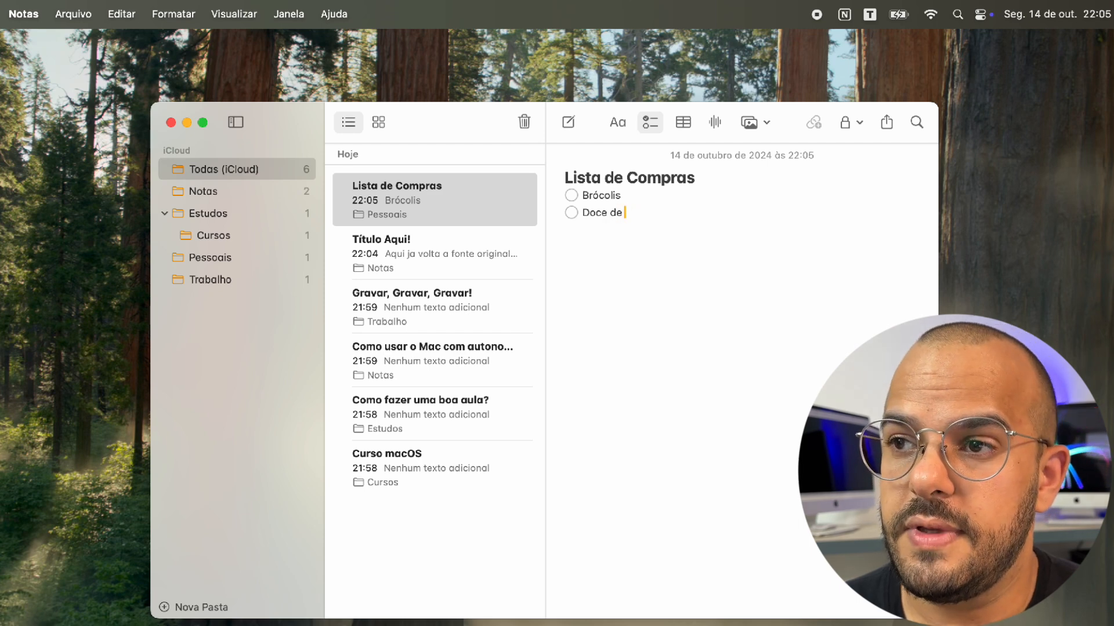
text(te)
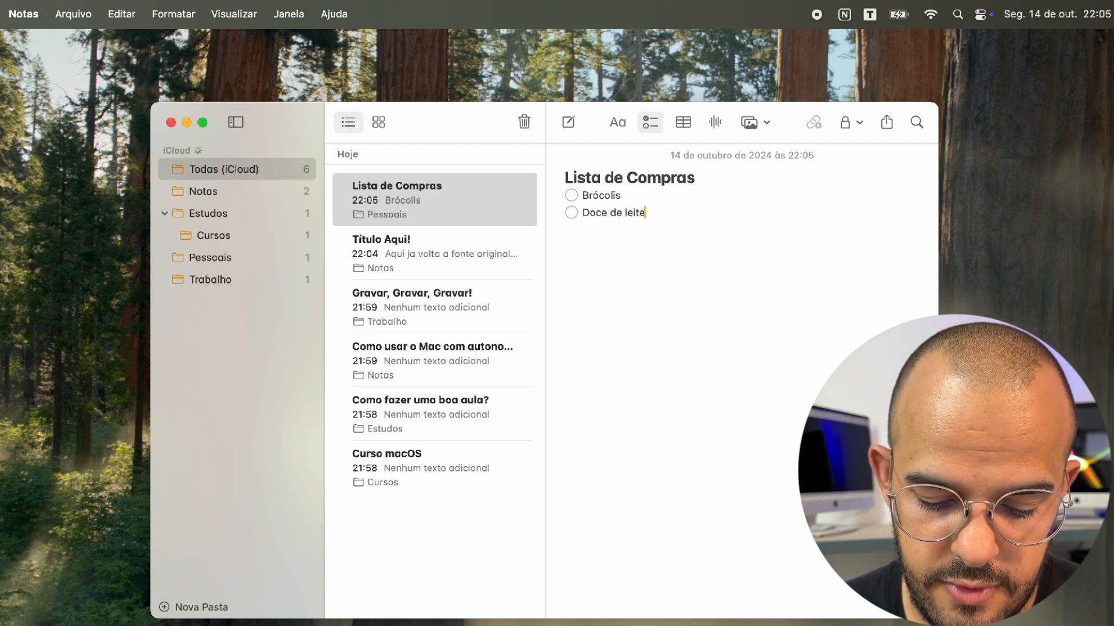
key(Return)
text(leite)
key(Return)
text(ovos)
key(Return)
text(Fa)
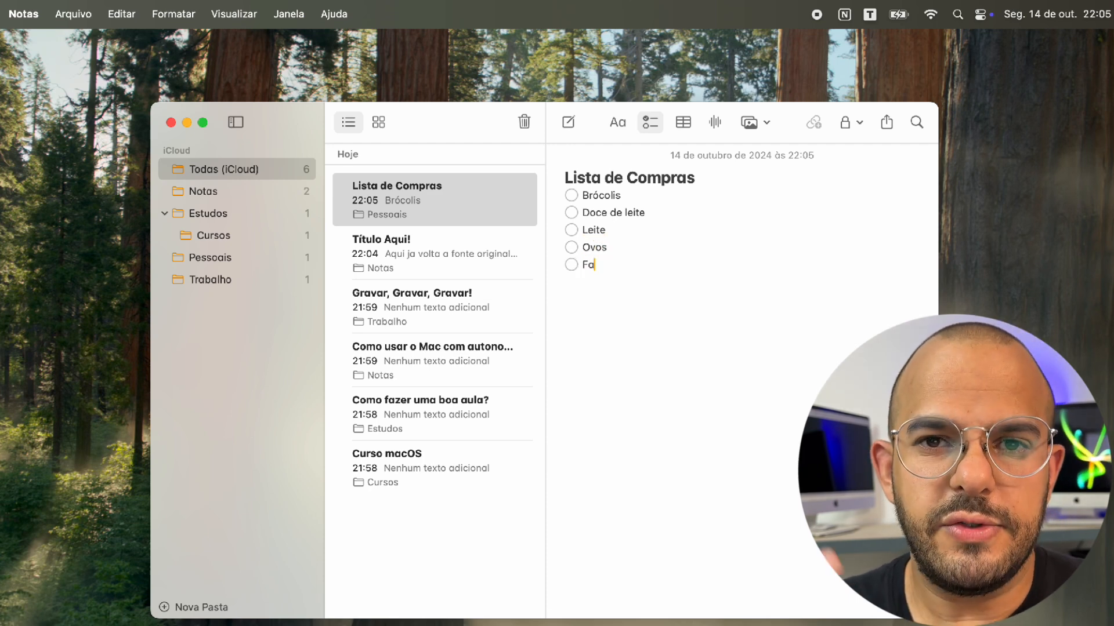
text(rinha)
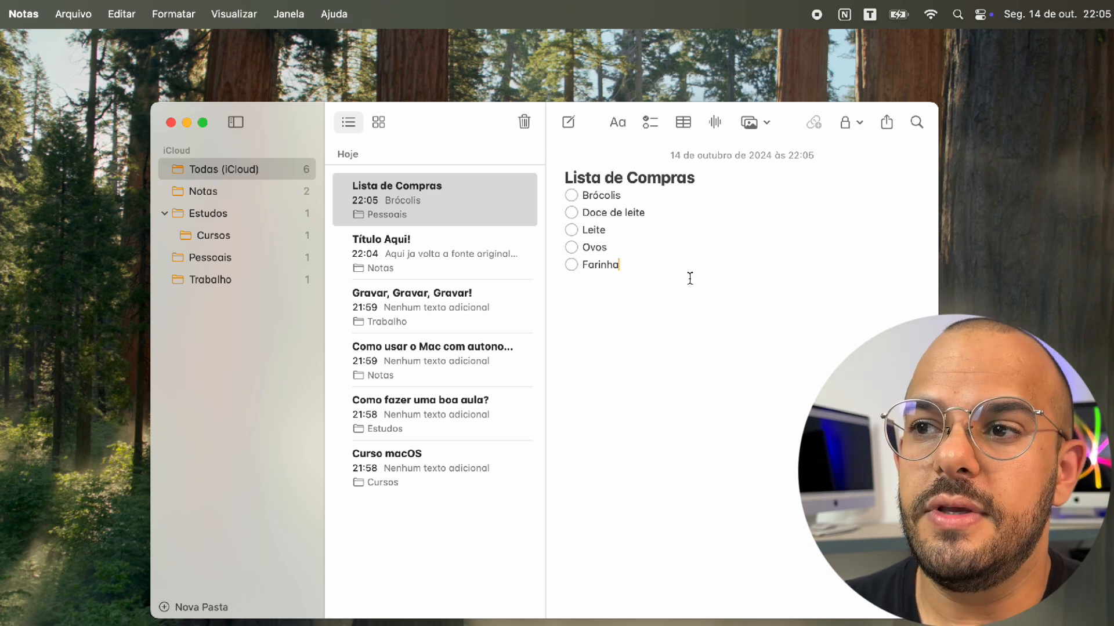
Check off Brócolis, Leite and Farinha, then uncheck Brócolis again
click(576, 197)
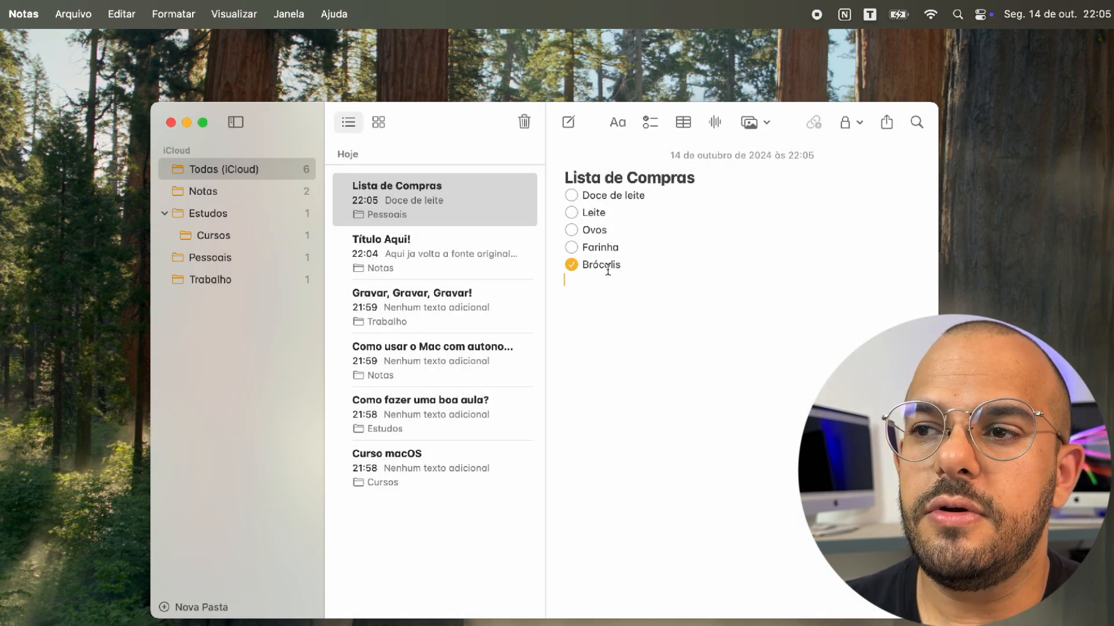
click(571, 213)
click(572, 231)
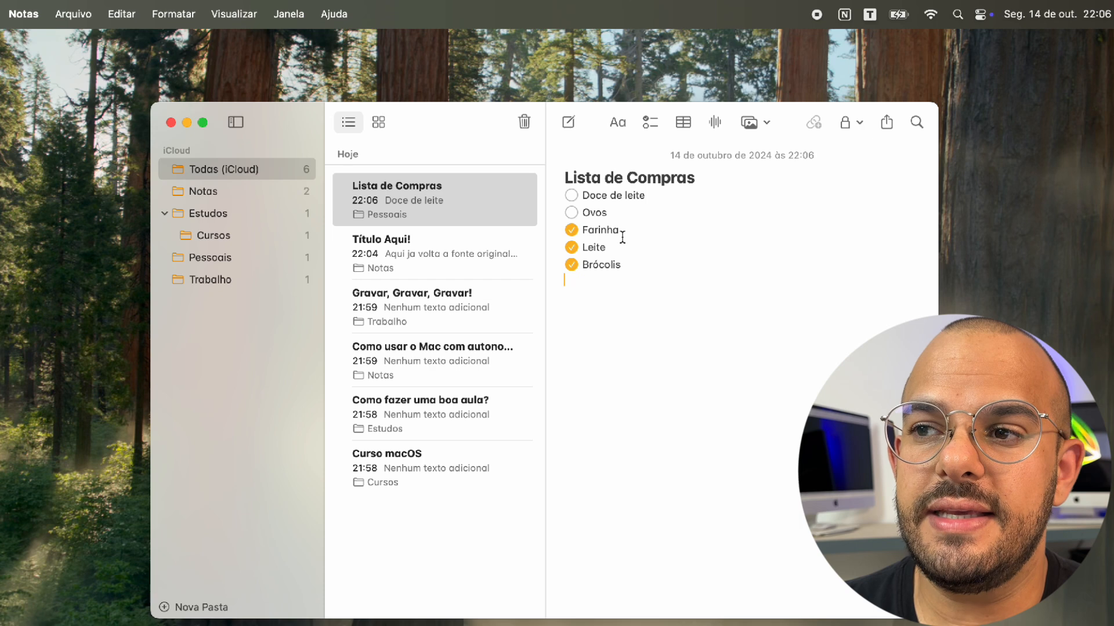
click(571, 265)
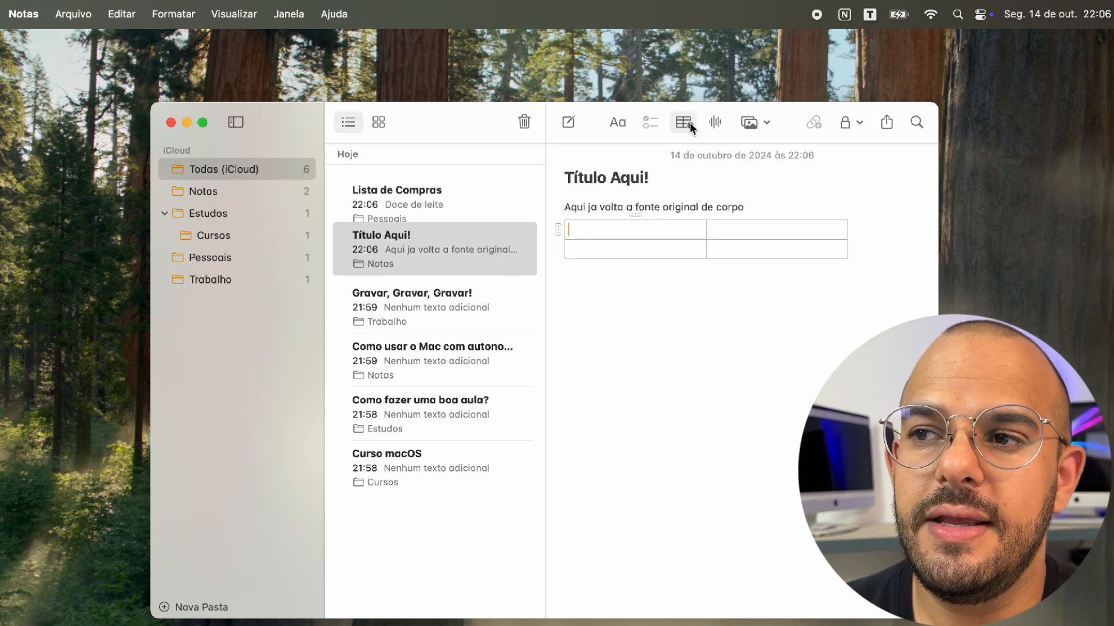
Insert a table and record a 14-second audio clip into Título Aqui!
click(691, 127)
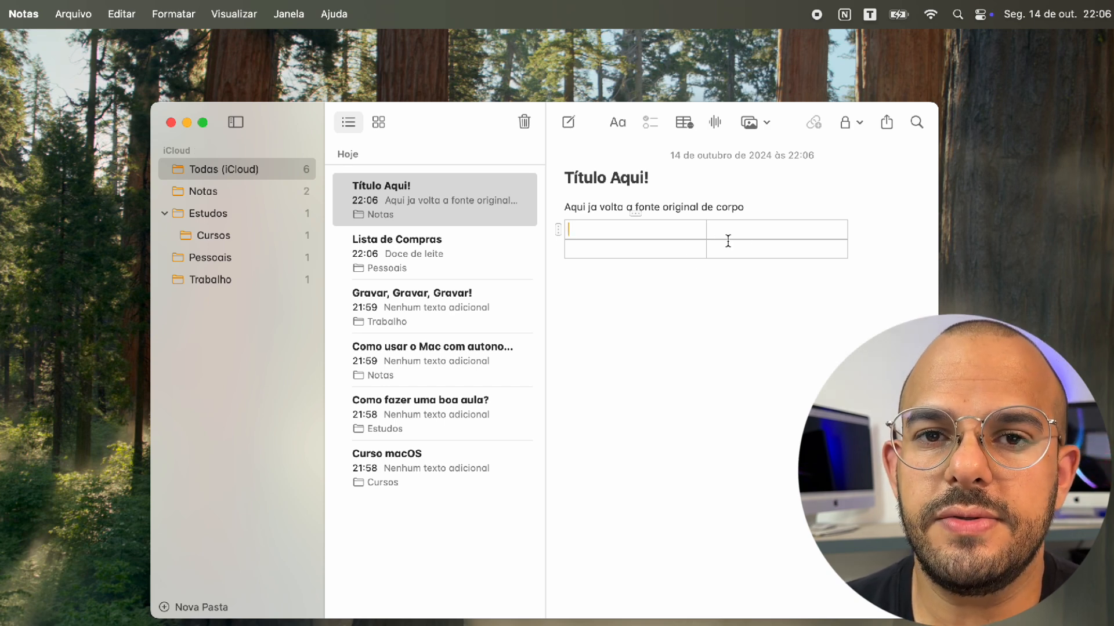
click(711, 127)
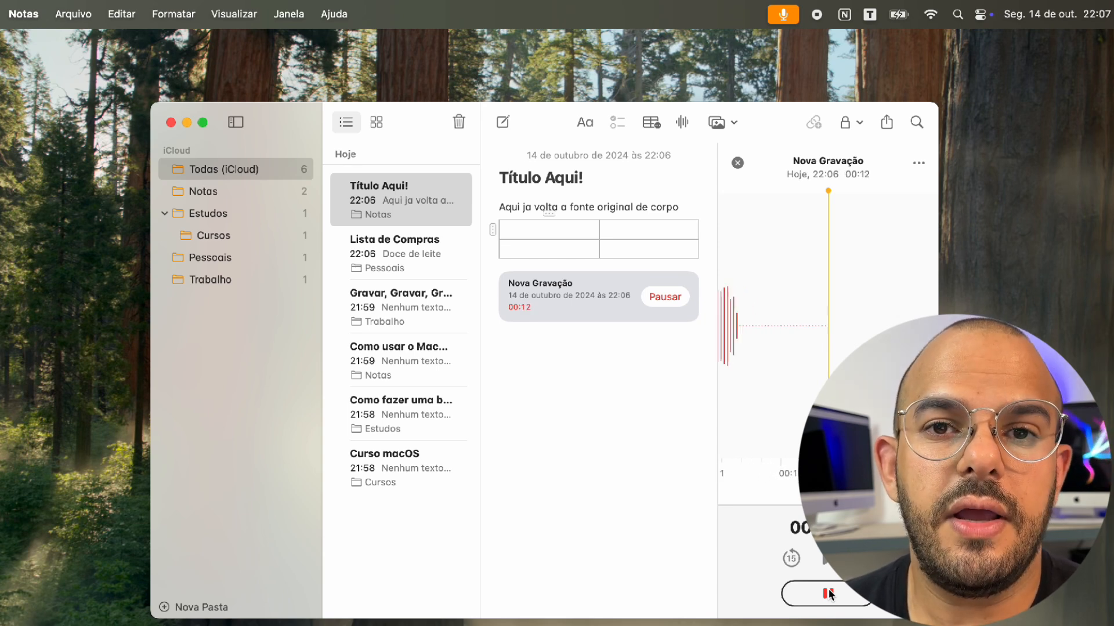
click(828, 594)
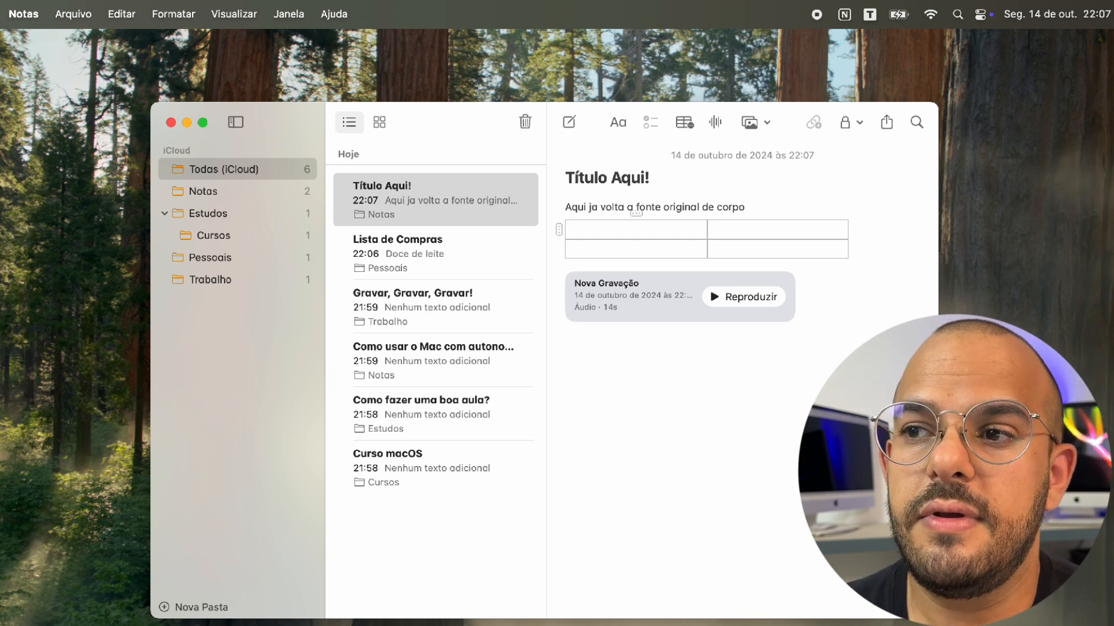
Remove the audio clip and table, then show the attachment options
click(619, 371)
key(BackSpace)
key(BackSpace)
key(BackSpace)
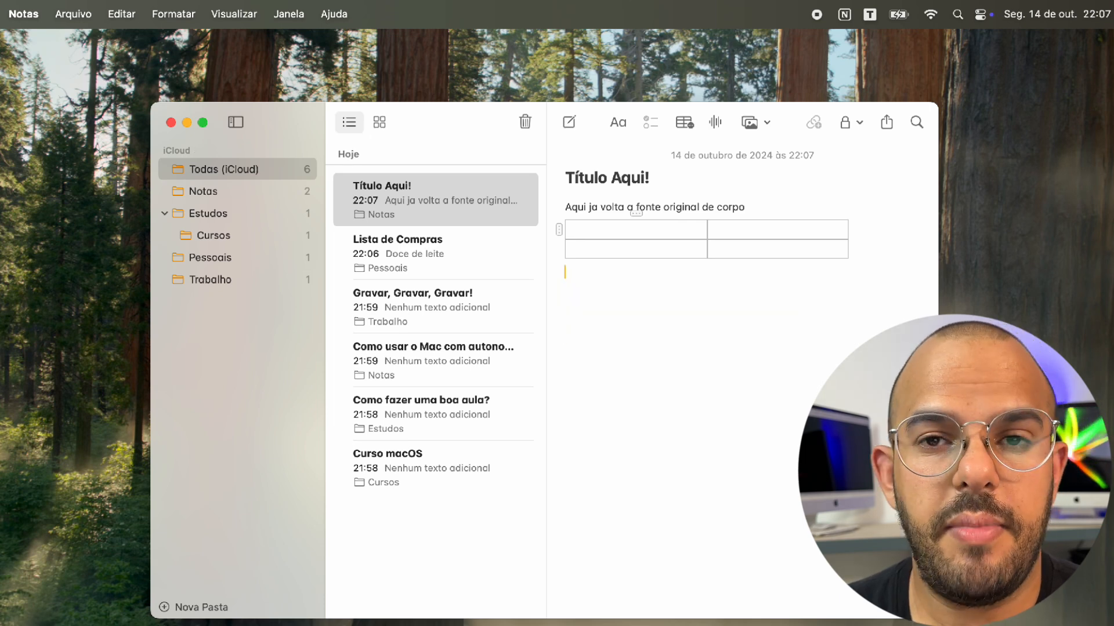
click(760, 119)
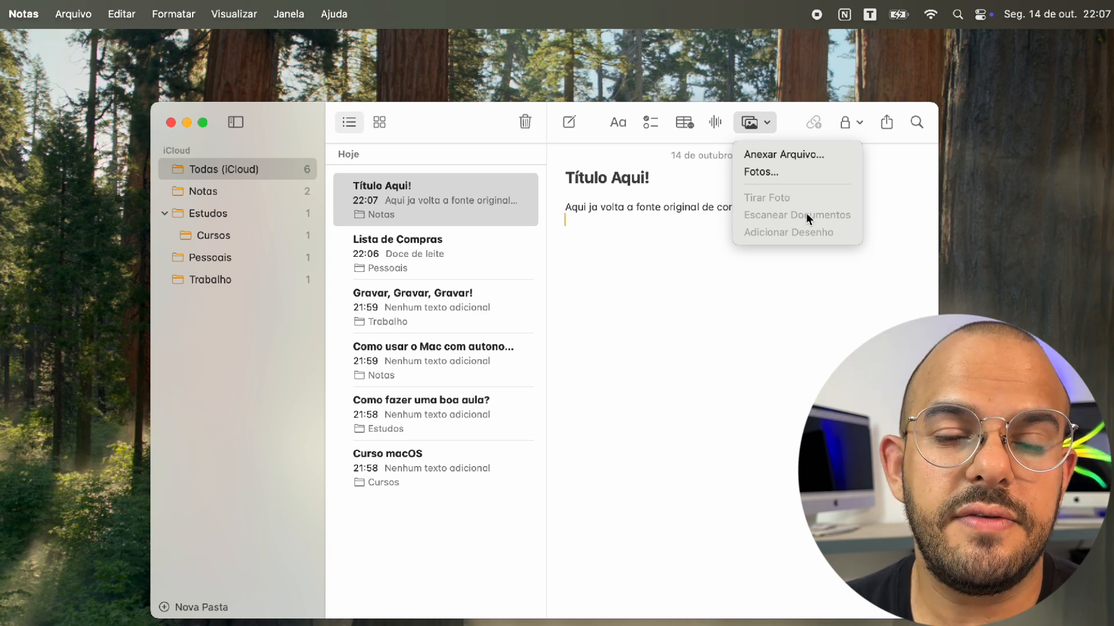
Show the lock dropdown with Bloquear Nota for Título Aqui!
click(845, 123)
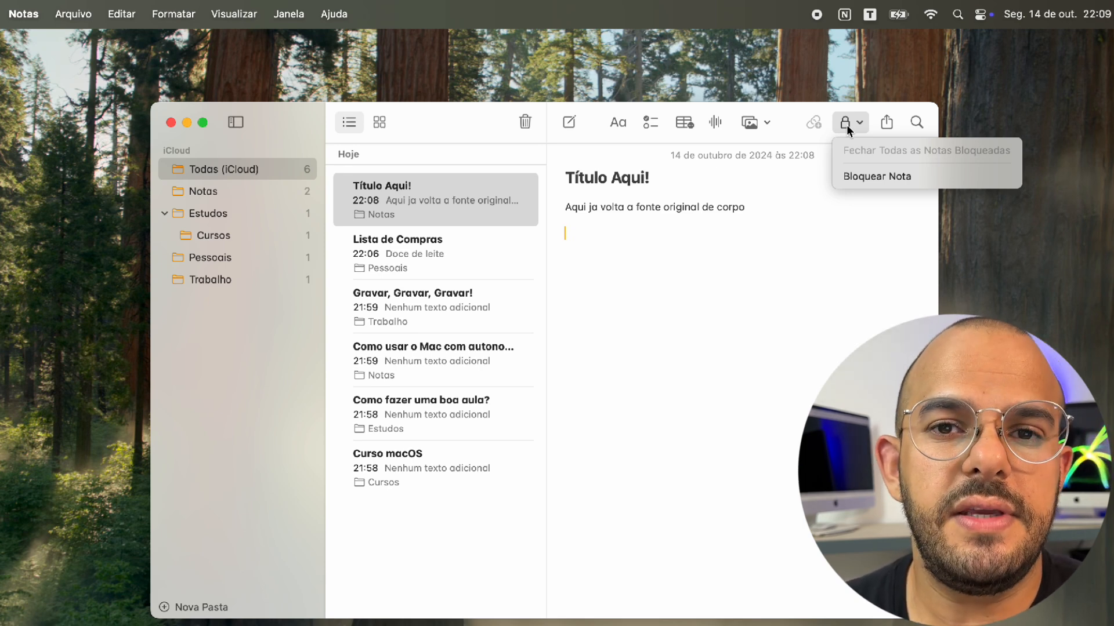
click(886, 122)
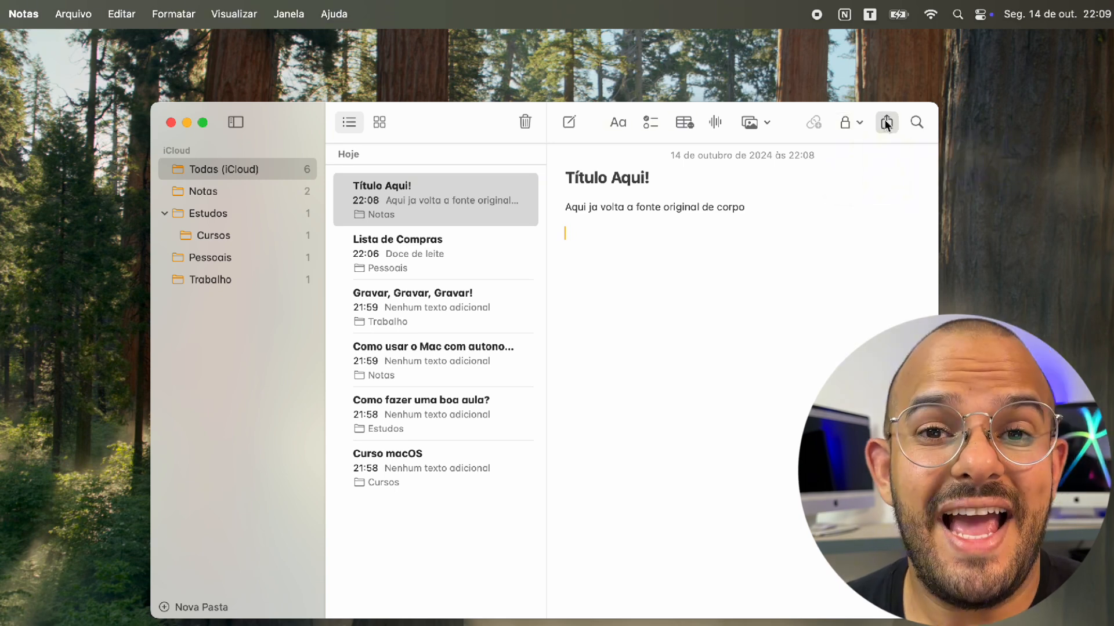
click(886, 123)
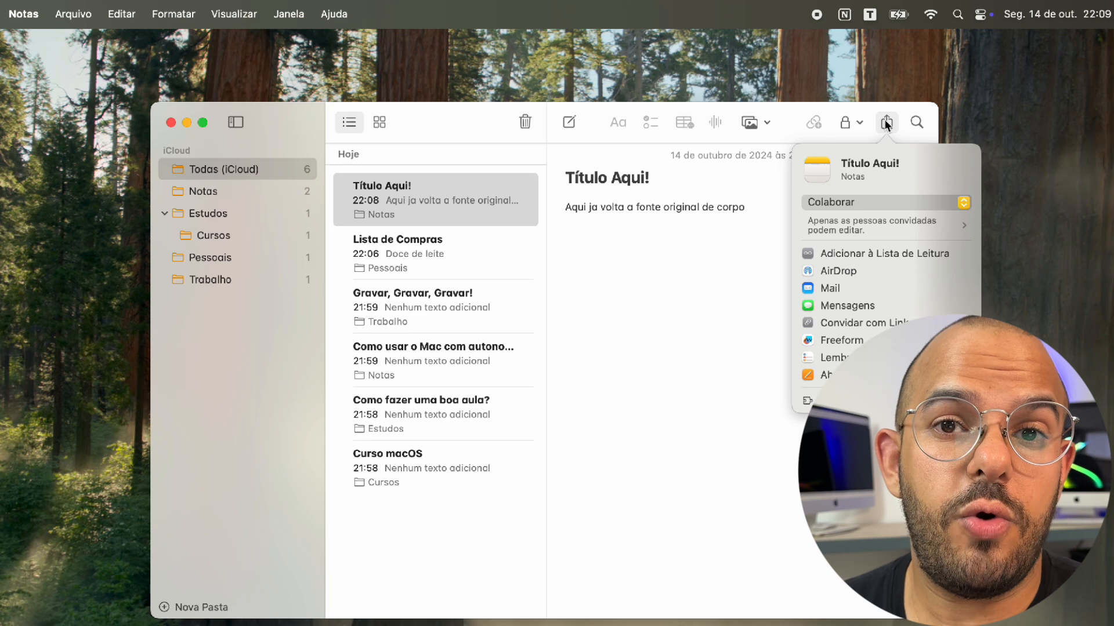
click(881, 203)
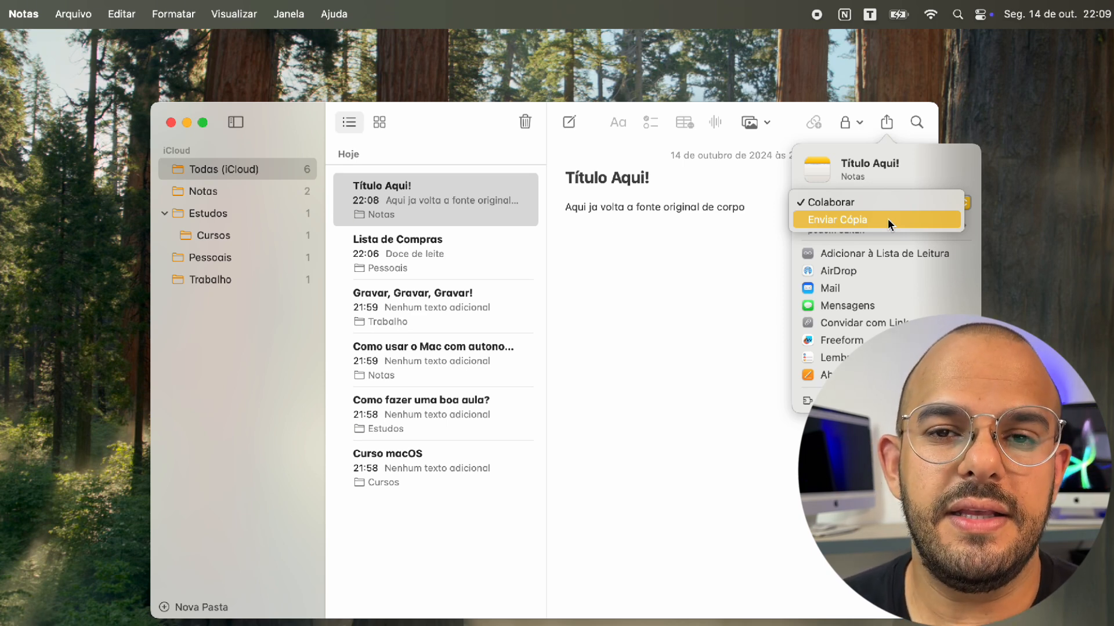
click(245, 340)
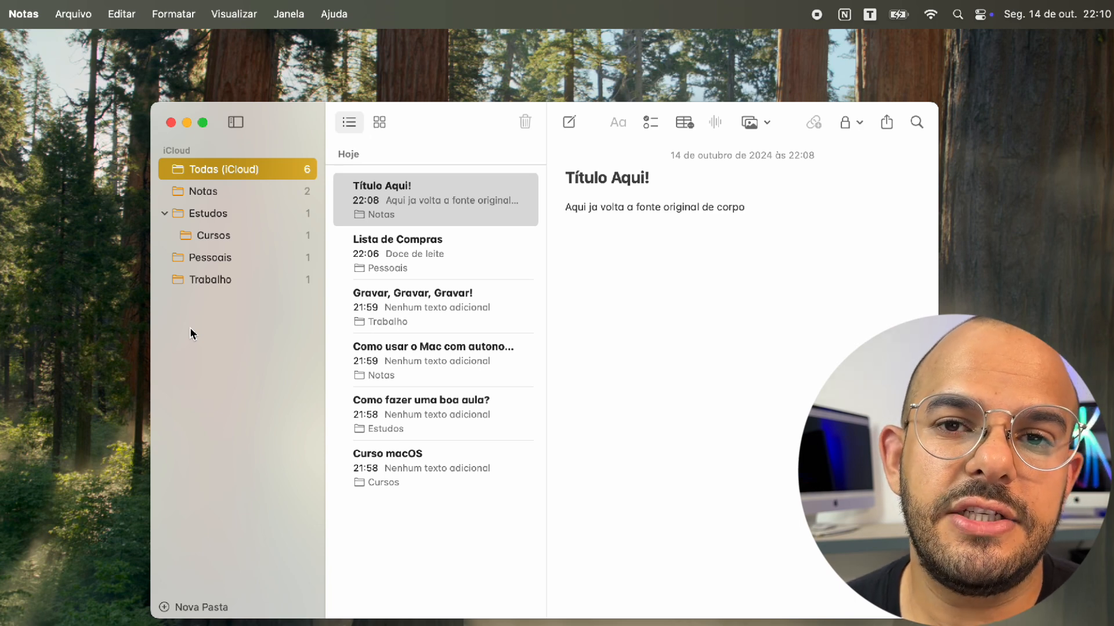
Switch from Notas to Todas (iCloud) and back to Notas, listing its two notes
key(Down)
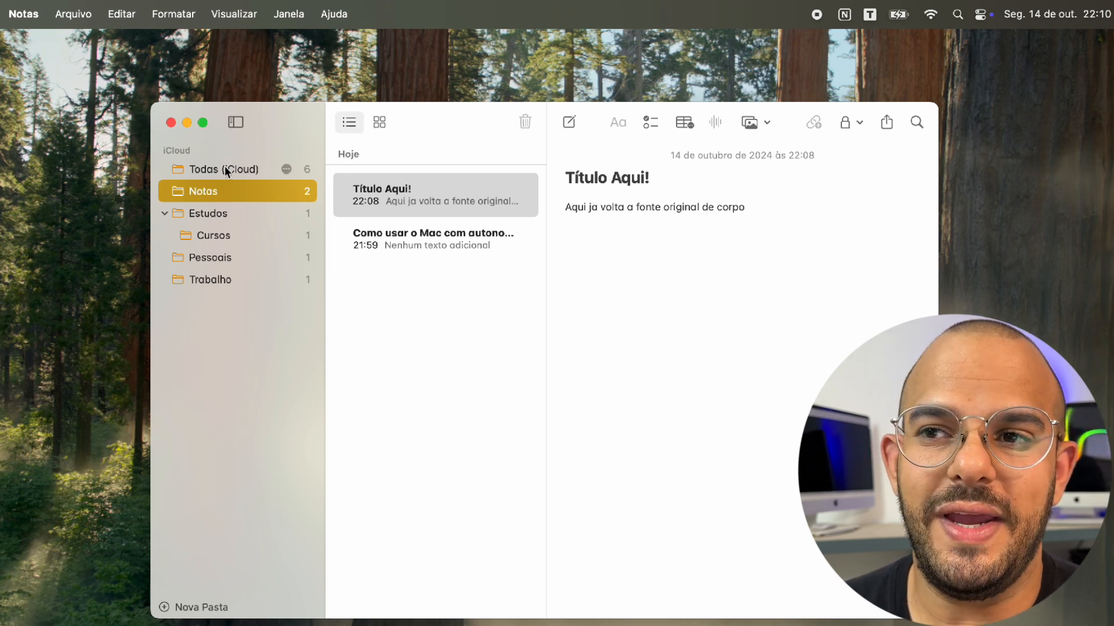
click(255, 176)
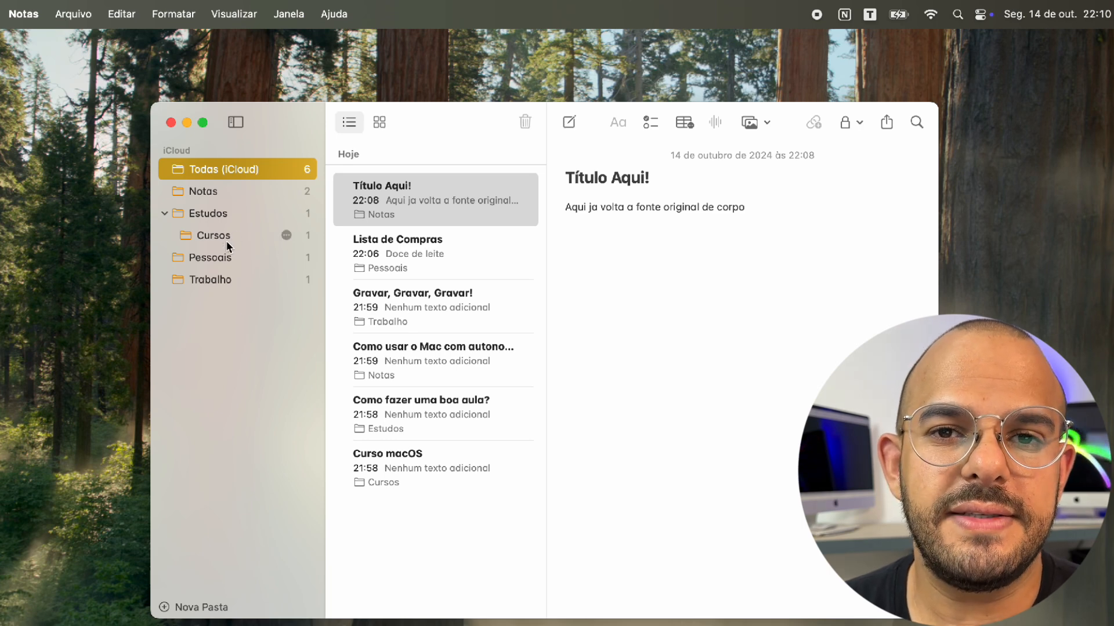
click(202, 195)
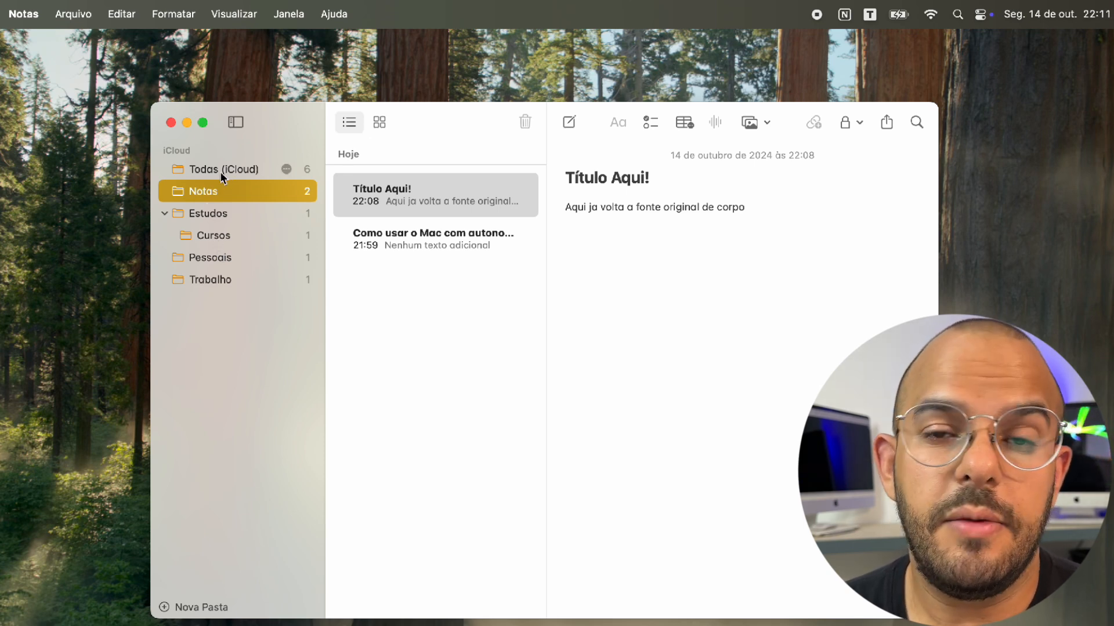
Glance at the File menu without choosing anything, then select the Trabalho folder
click(61, 10)
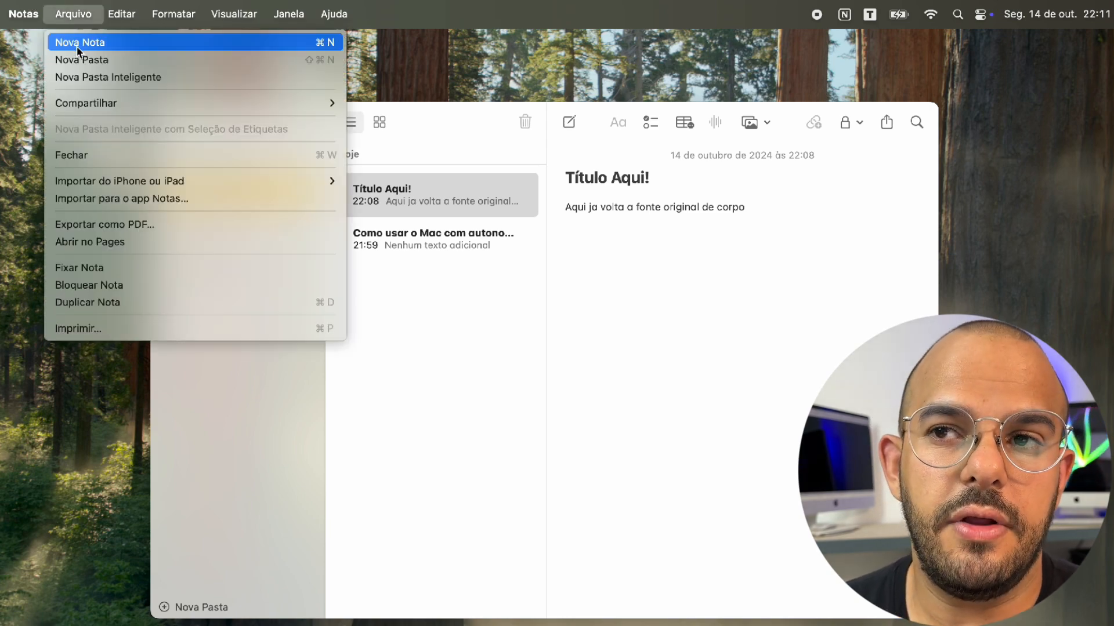
click(222, 480)
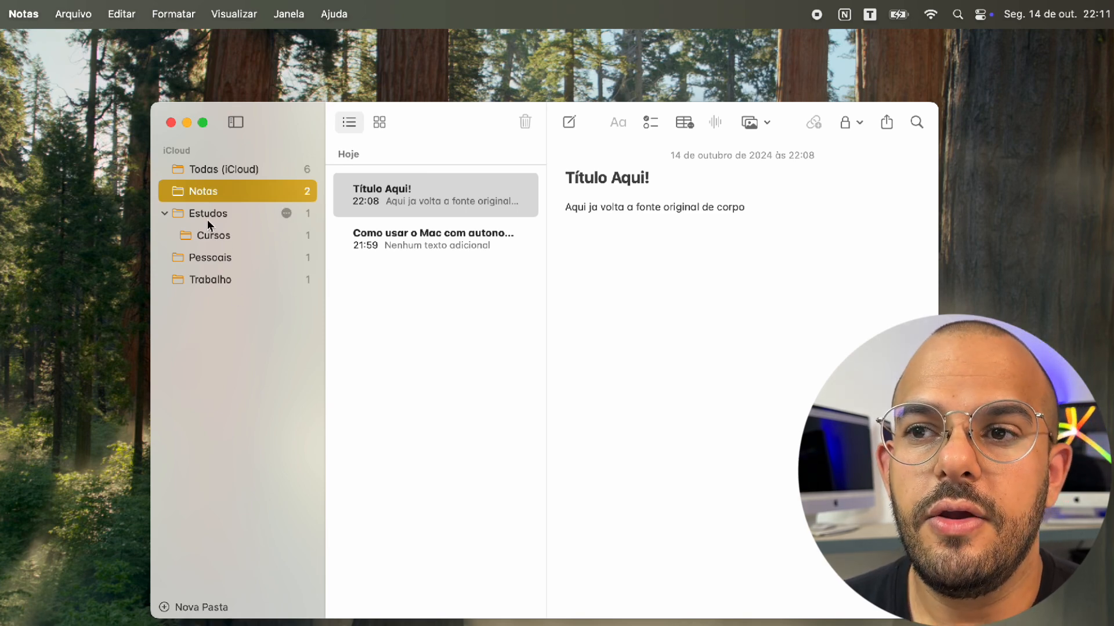
click(224, 279)
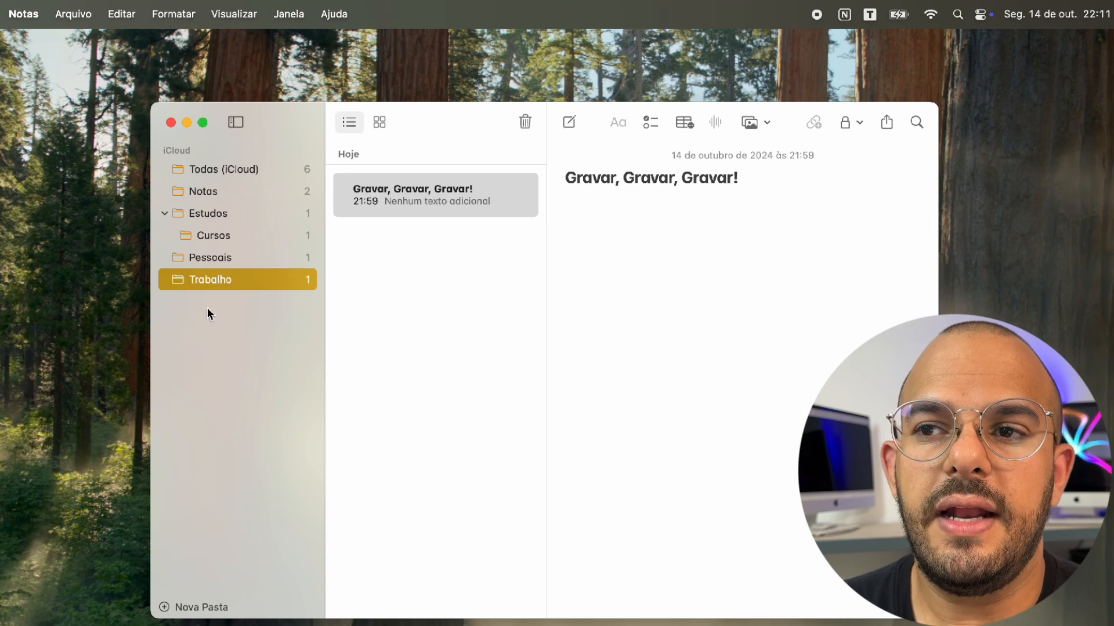
Create a new folder named 'Paste Teste'
click(177, 610)
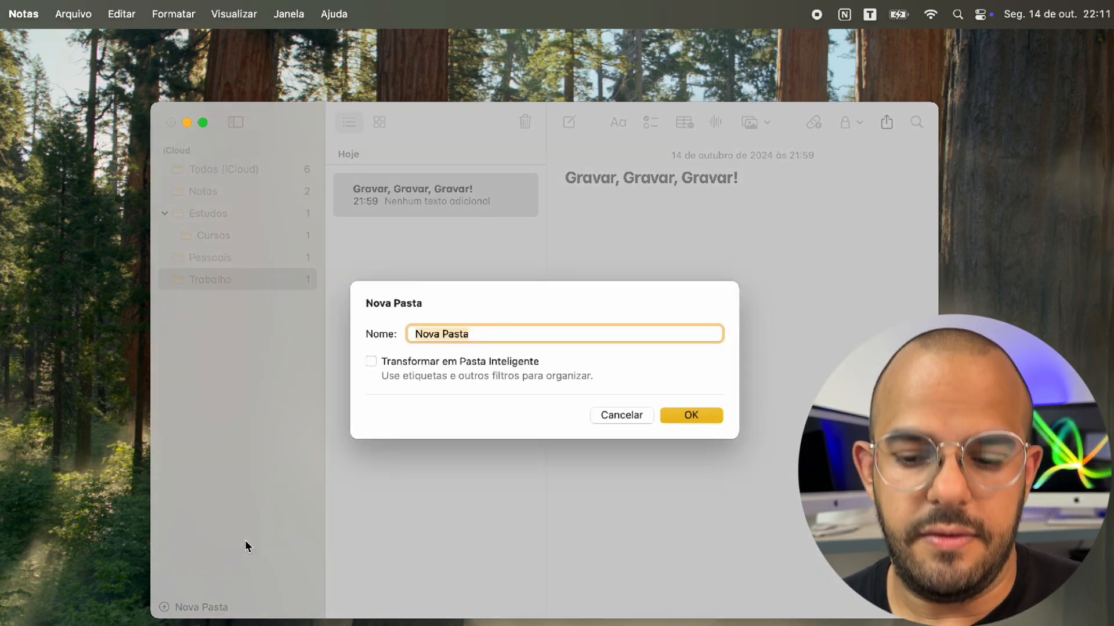
text(Paste Teste)
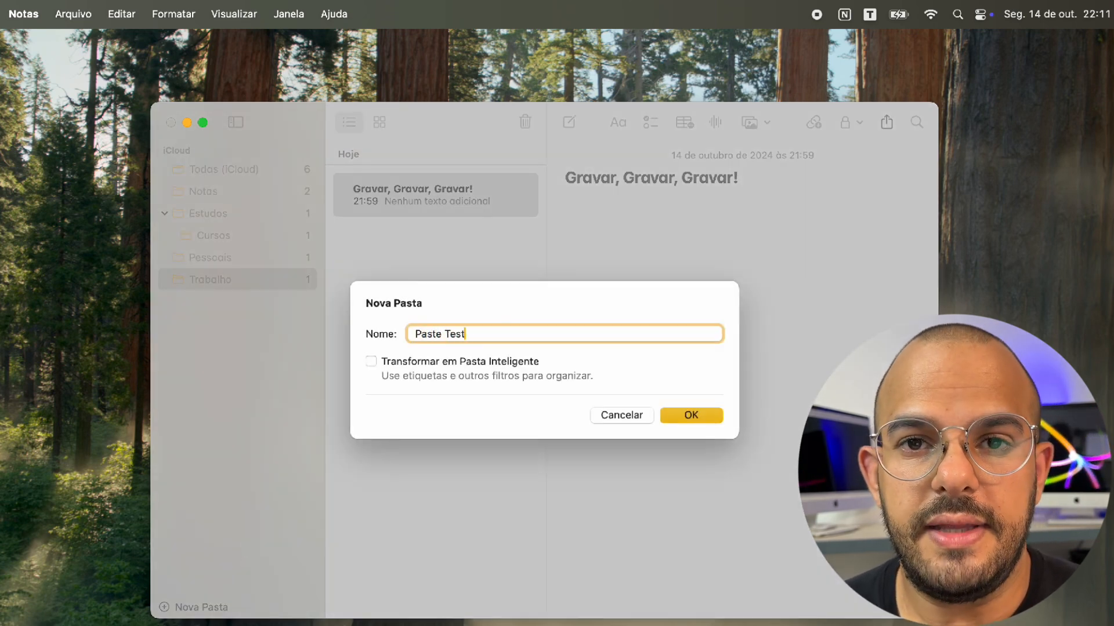
key(Return)
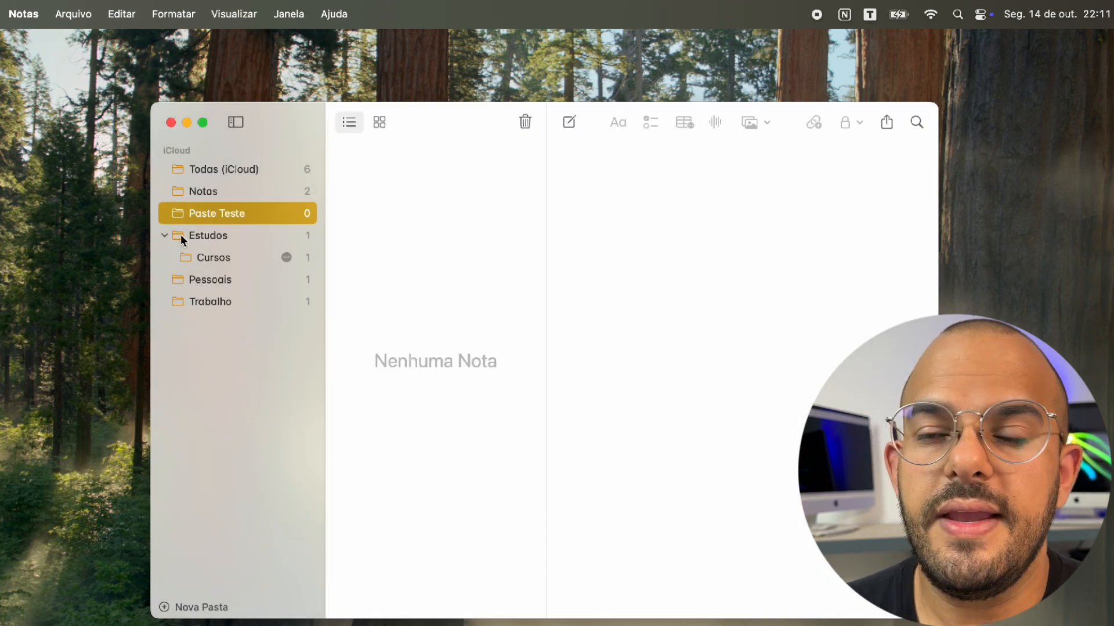
From Todas (iCloud), move Lista de Compras into Paste Teste and open that folder
click(199, 170)
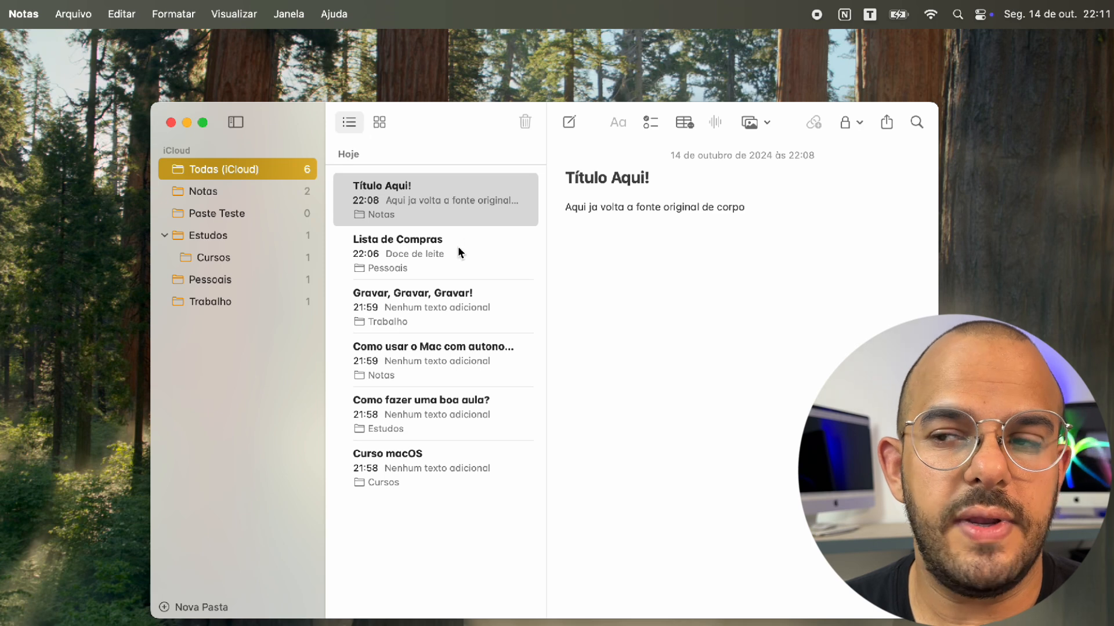
drag(457, 253, 241, 216)
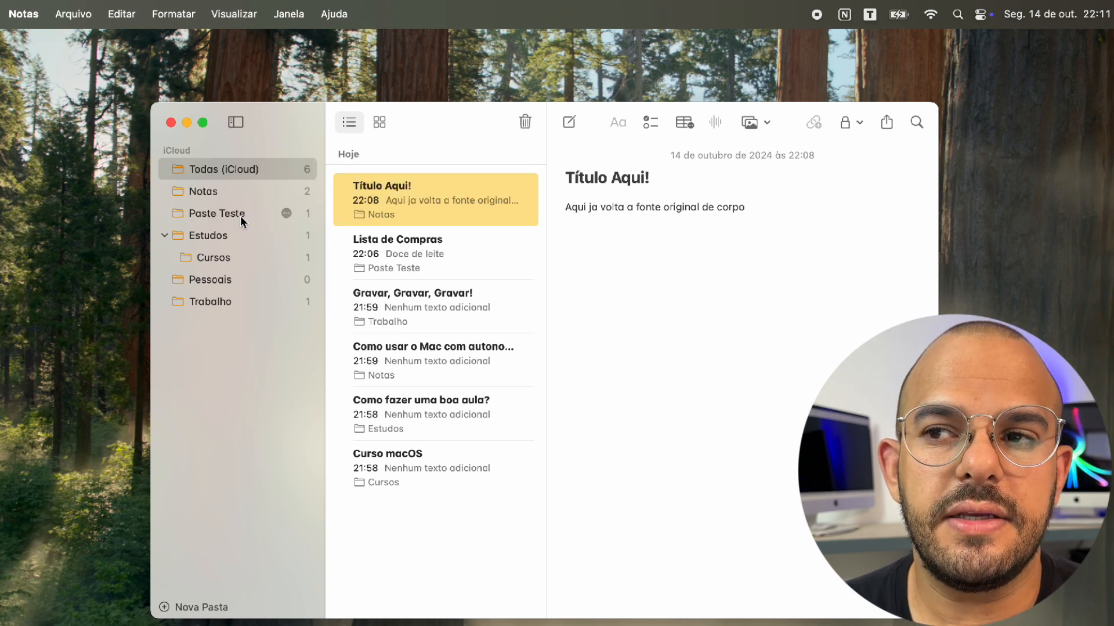
click(241, 215)
Nest Paste Teste inside Pessoais and open the subfolder there
mouse_move(219, 209)
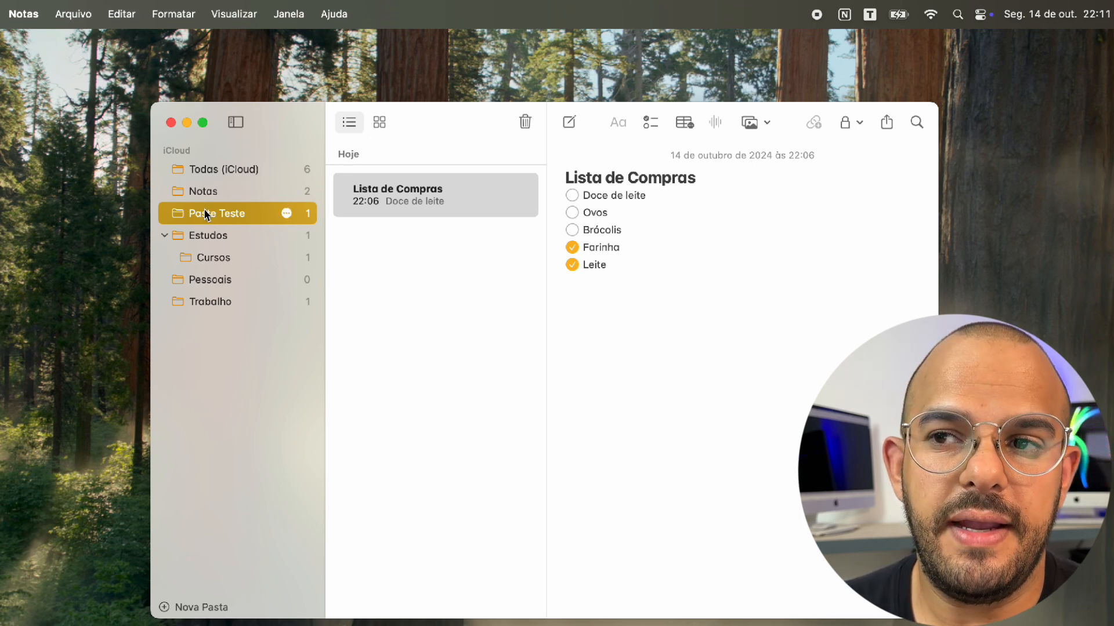
drag(205, 213, 232, 283)
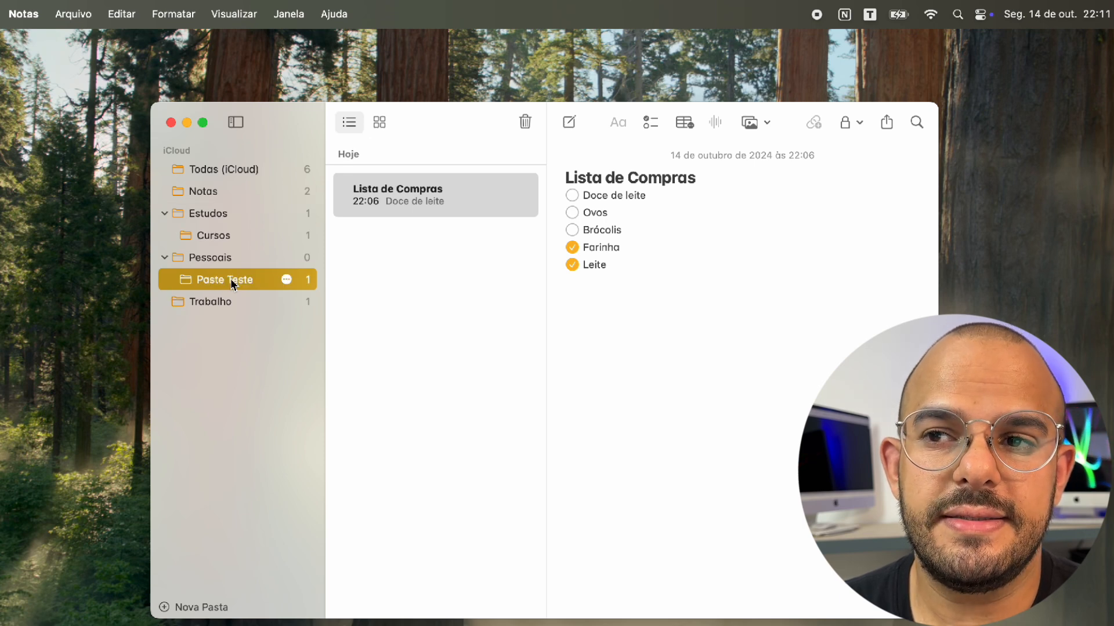
click(166, 257)
click(165, 257)
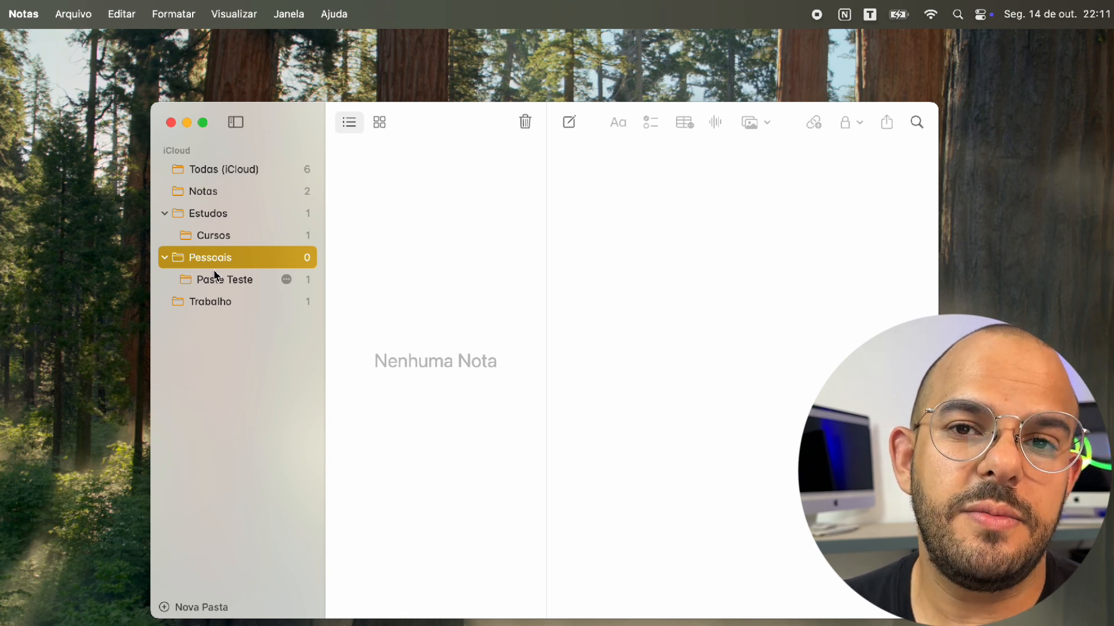
click(216, 277)
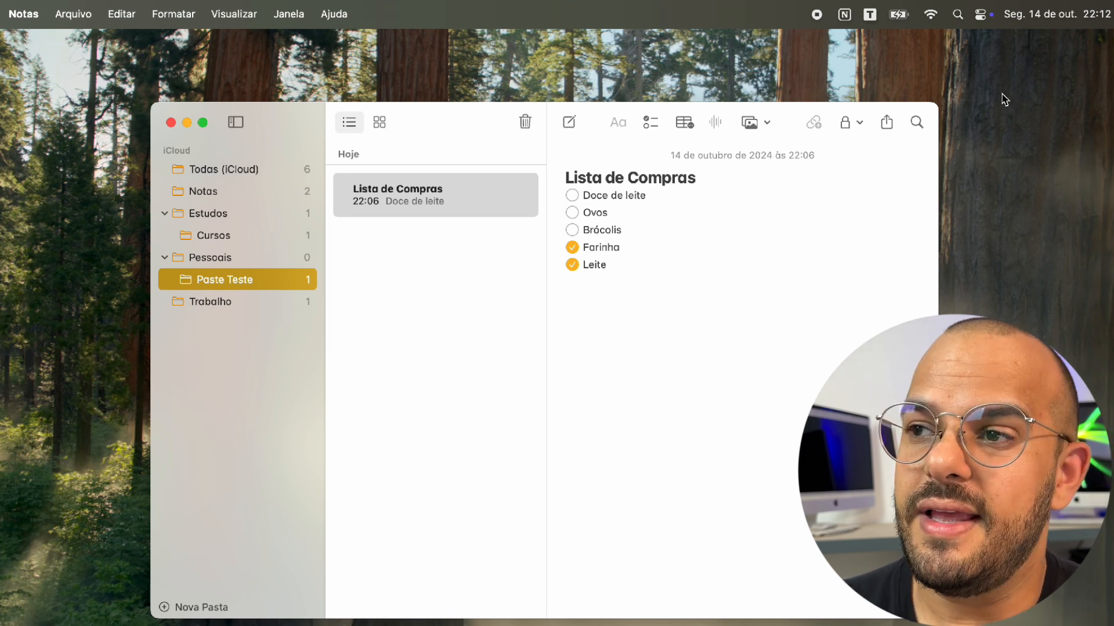
Search all notes for 'lista', then clear the search
click(925, 124)
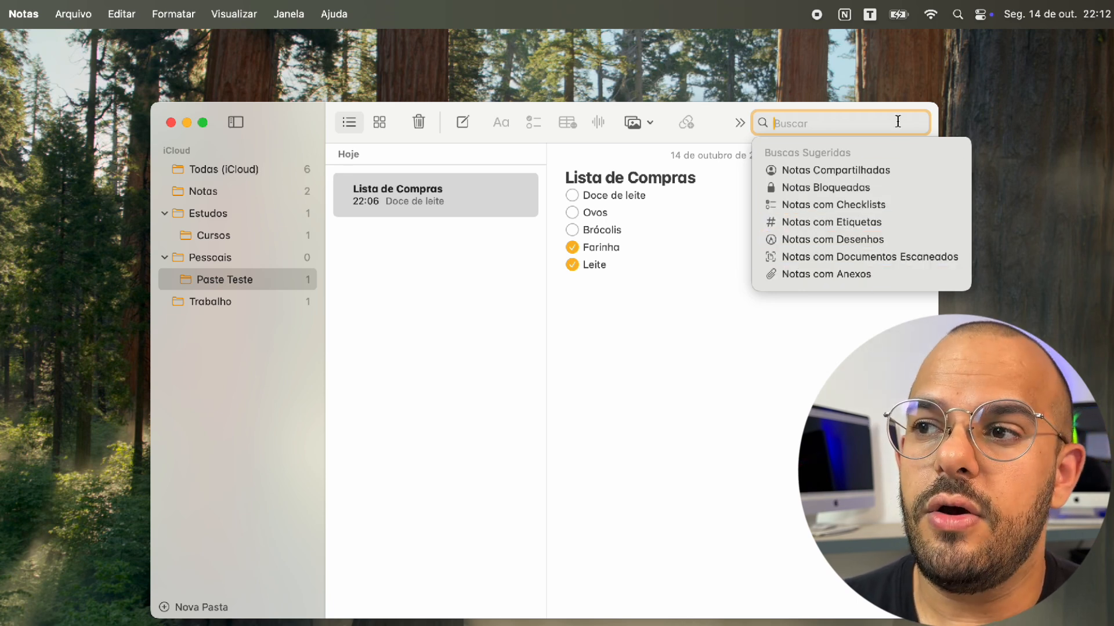
text(lista)
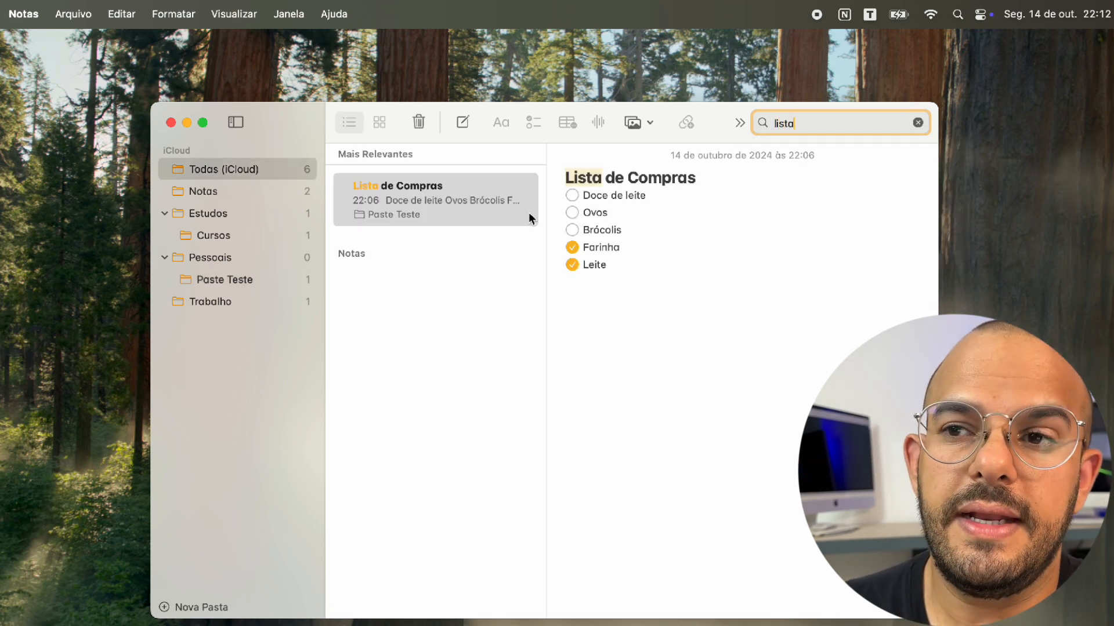
click(918, 122)
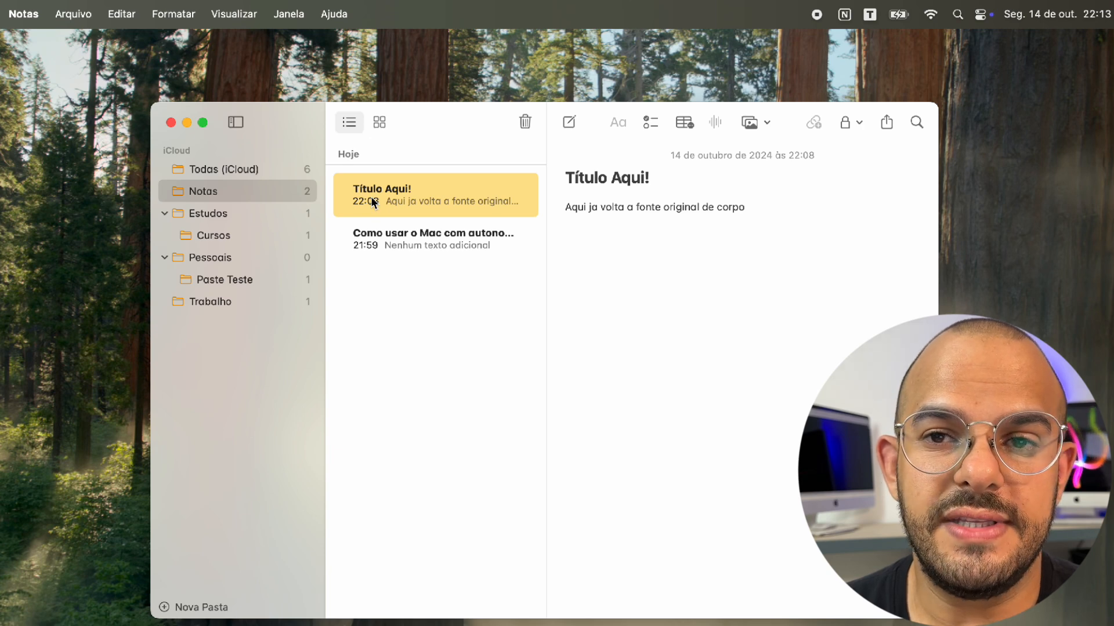
Pin Título Aqui! using Fixar Nota from its context menu
scroll(374, 202, left, 3)
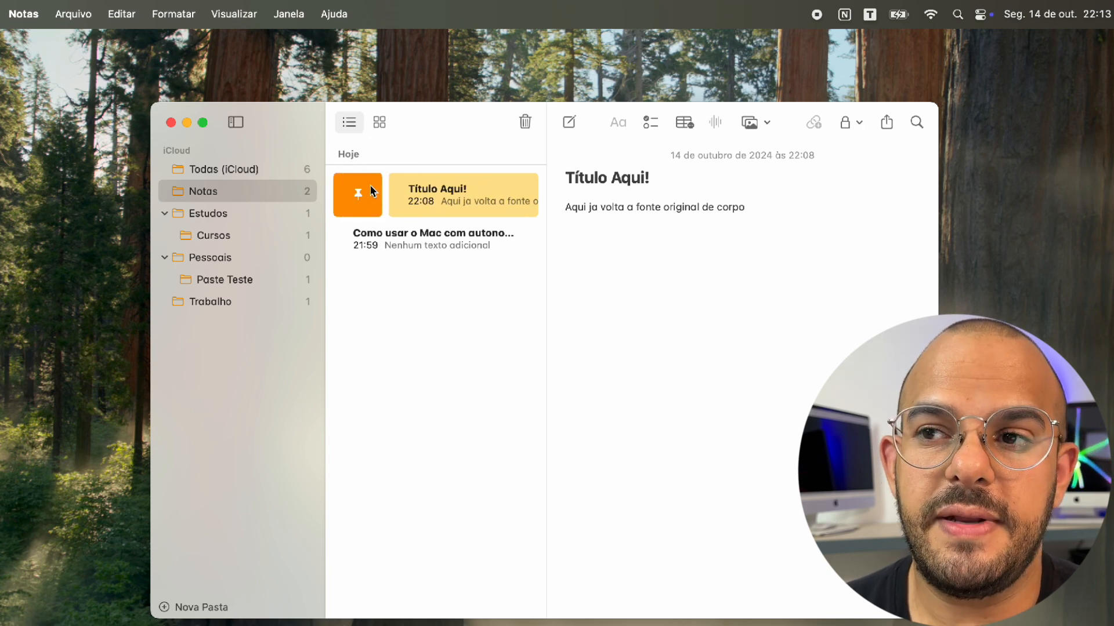
scroll(409, 204, right, 3)
right_click(406, 203)
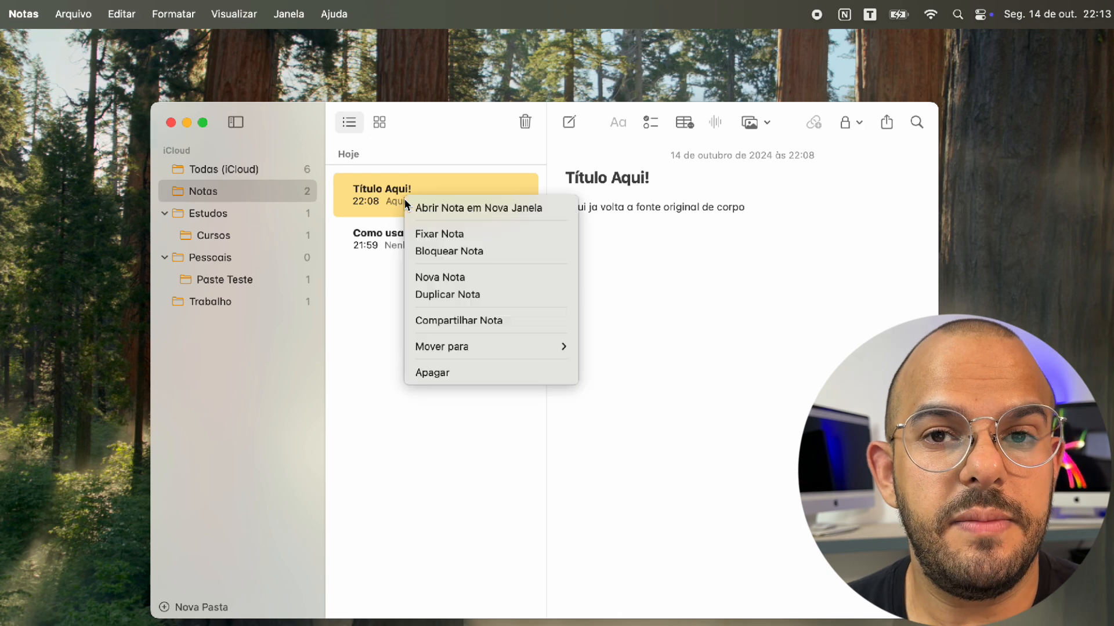
click(466, 232)
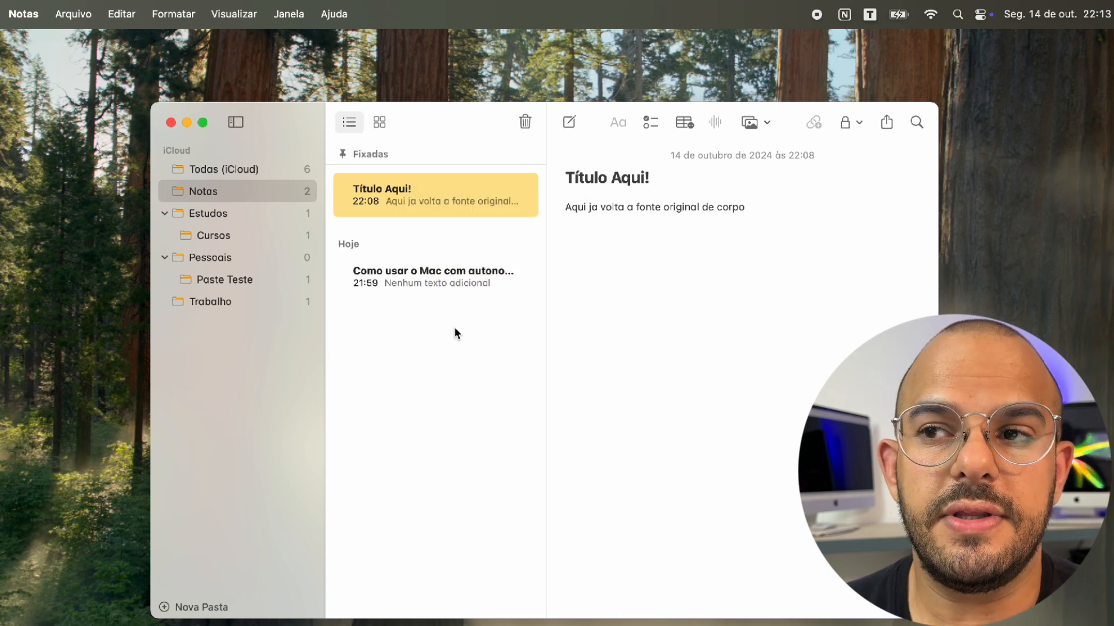